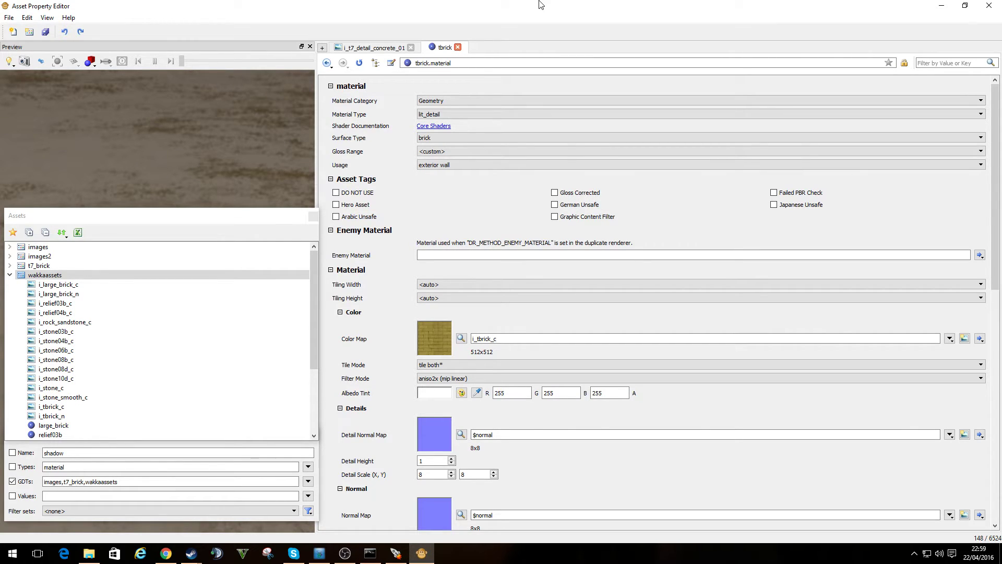
Collapse wakkaassets, expand the t7_brick file and open its t7_brick_worn_red material
click(10, 275)
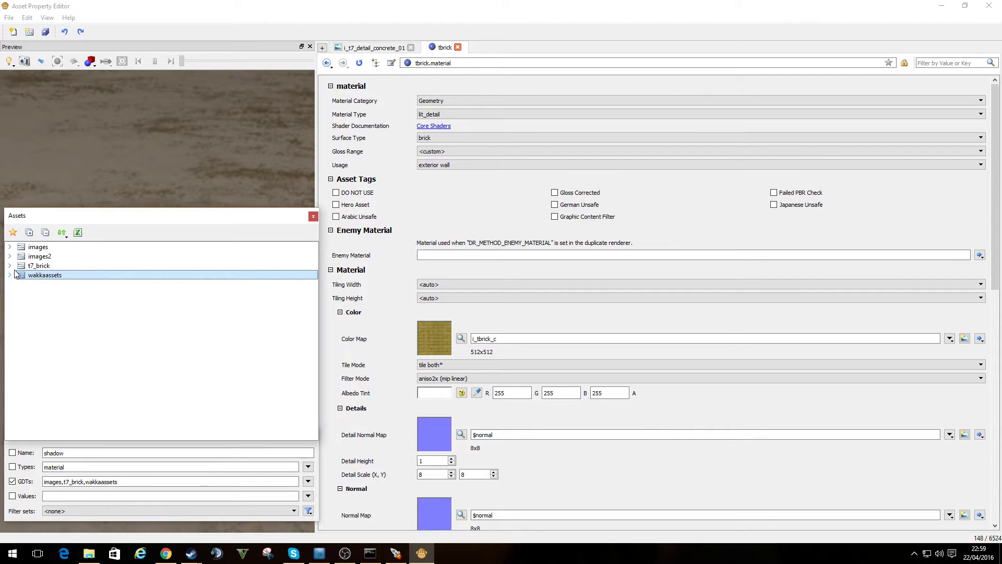
click(18, 267)
double_click(18, 266)
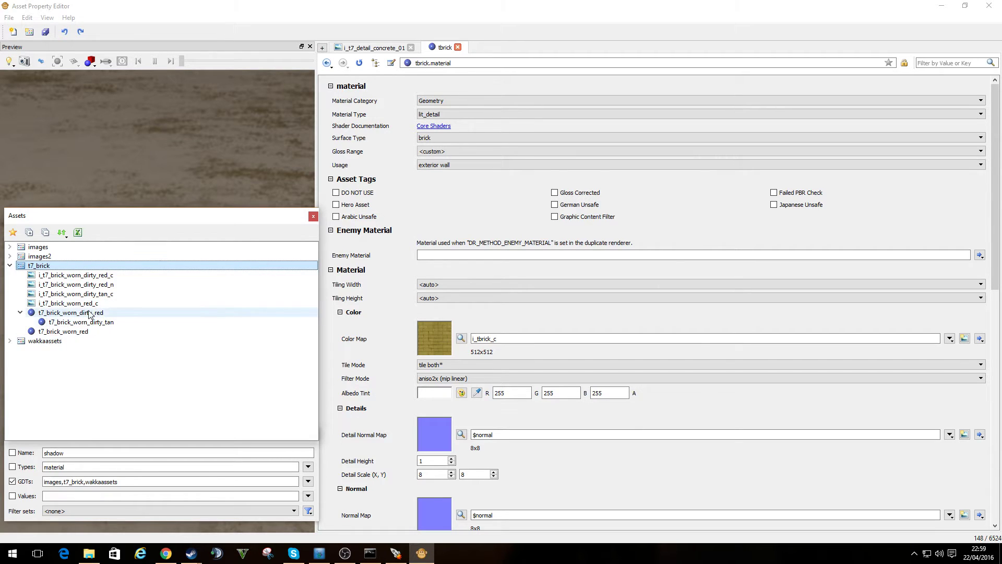
double_click(69, 330)
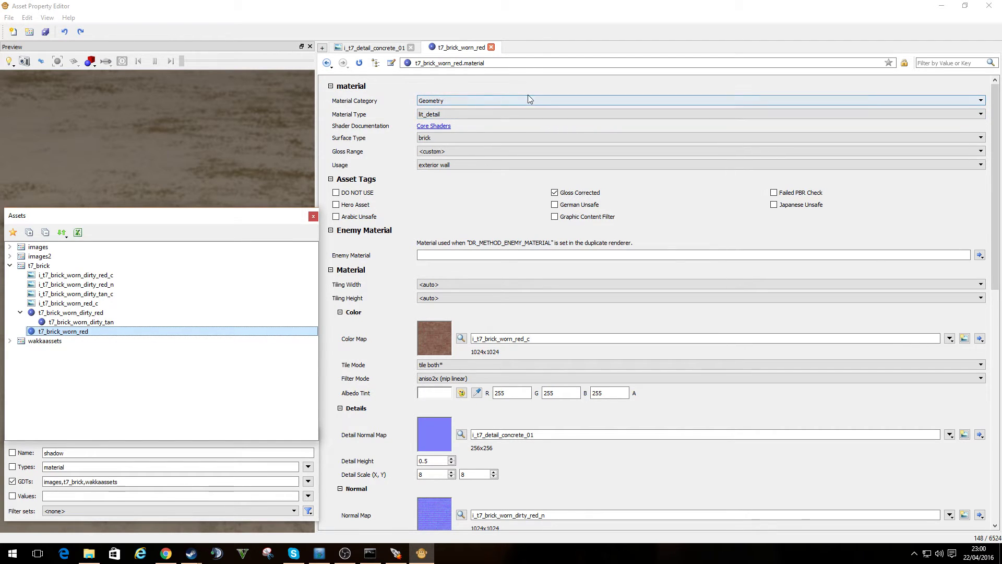
click(464, 115)
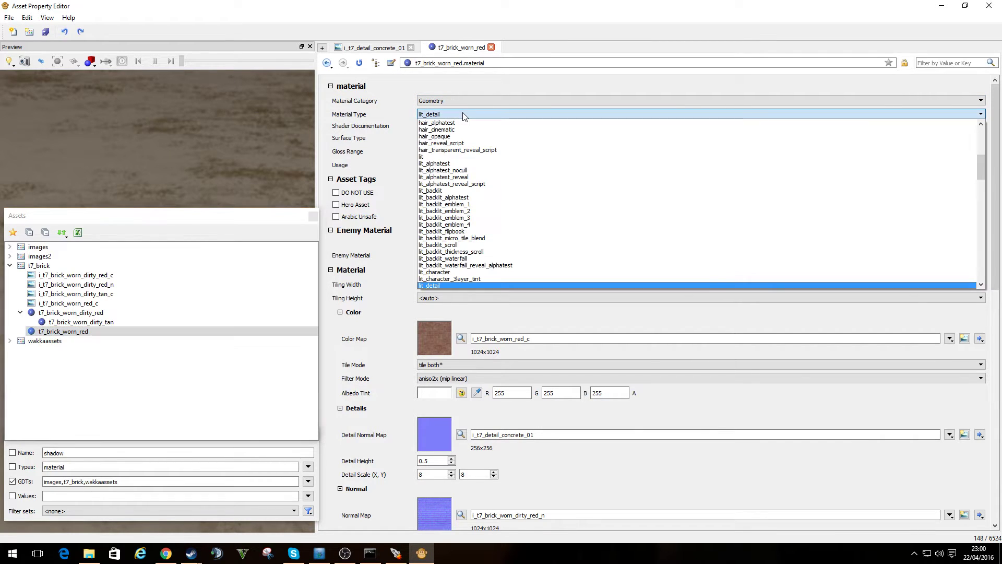
click(464, 115)
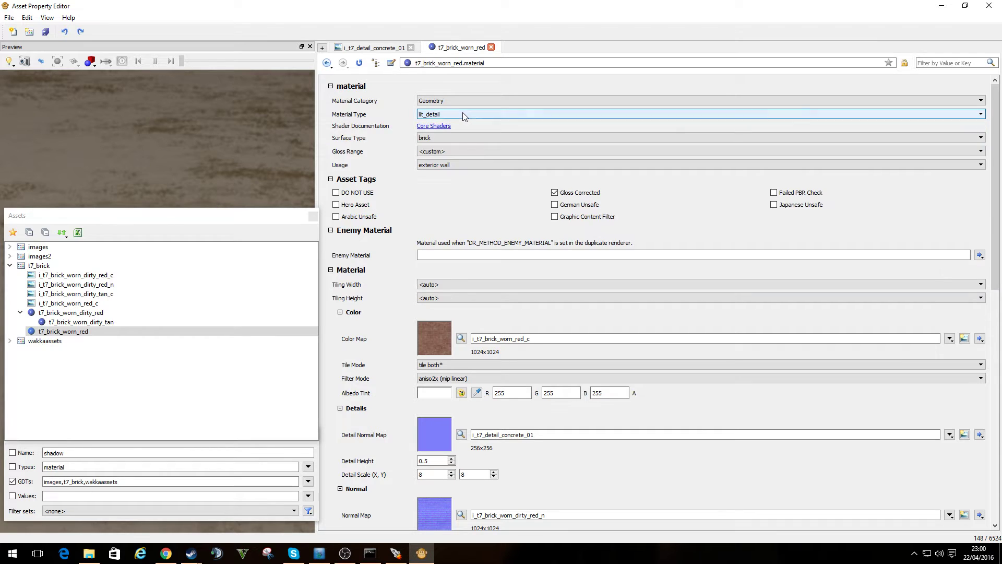
click(435, 139)
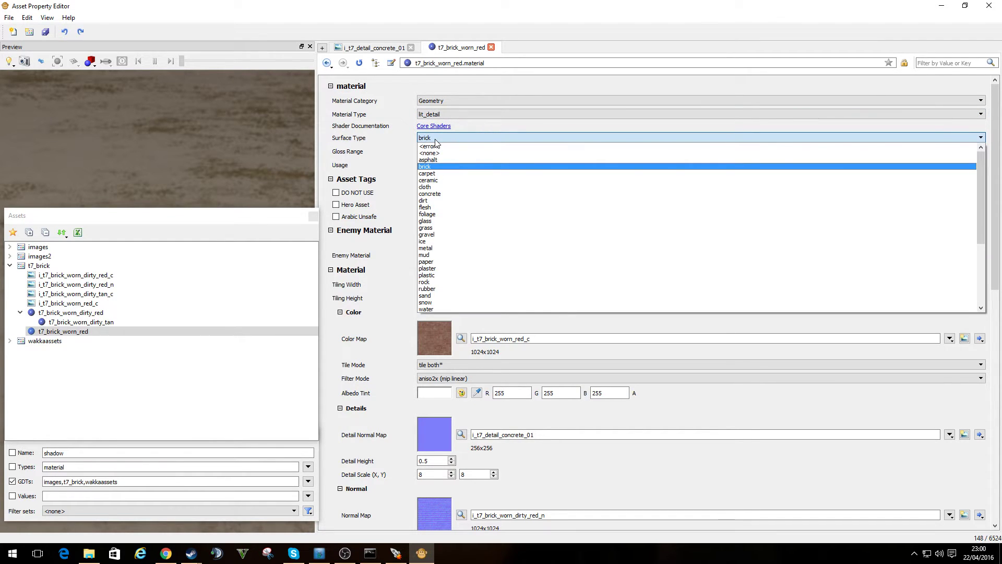
click(436, 140)
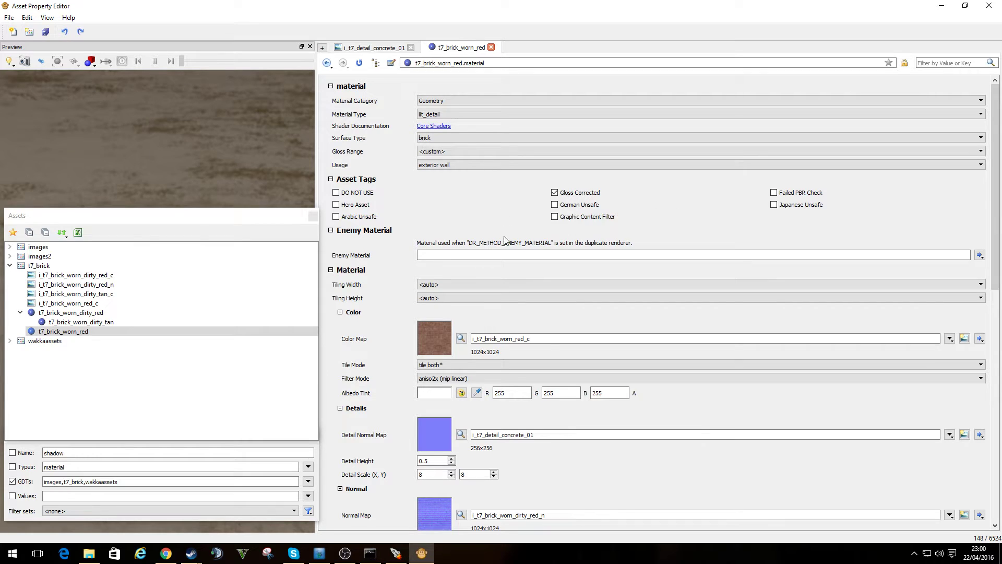
scroll(471, 226, down, 1)
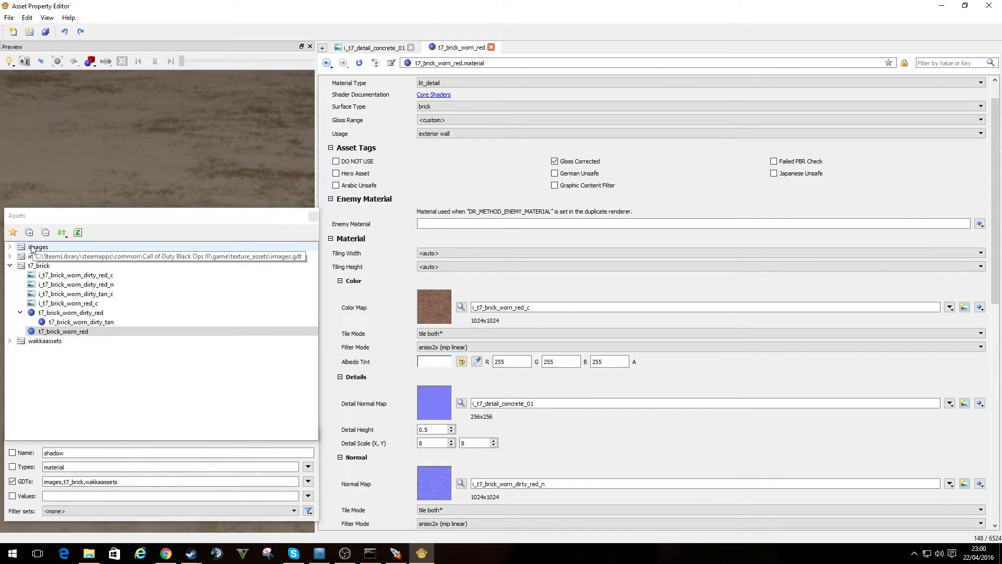
View the i_t7_brick_worn_dirty_red_c image, then create and save a new GDT file named test
click(29, 274)
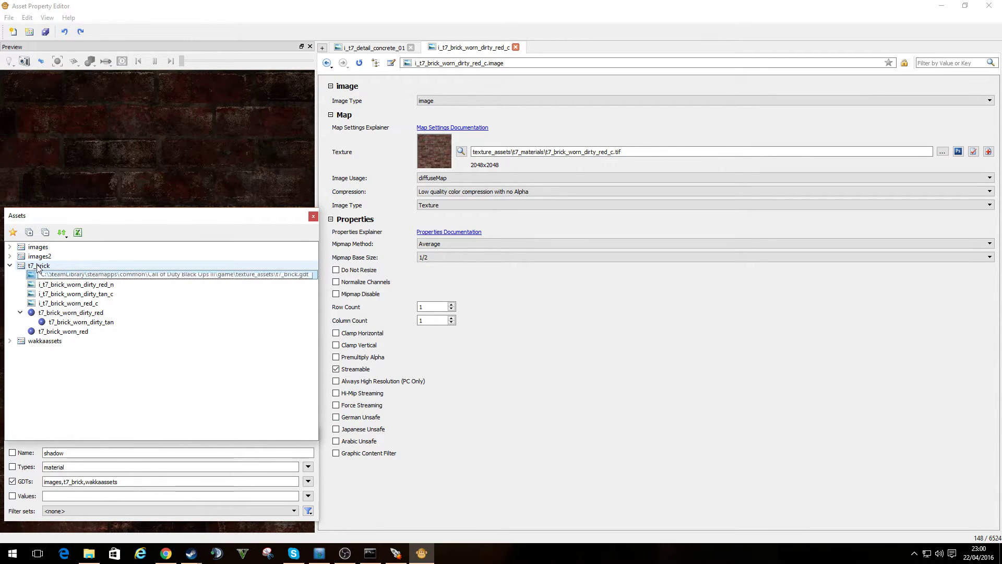
click(30, 32)
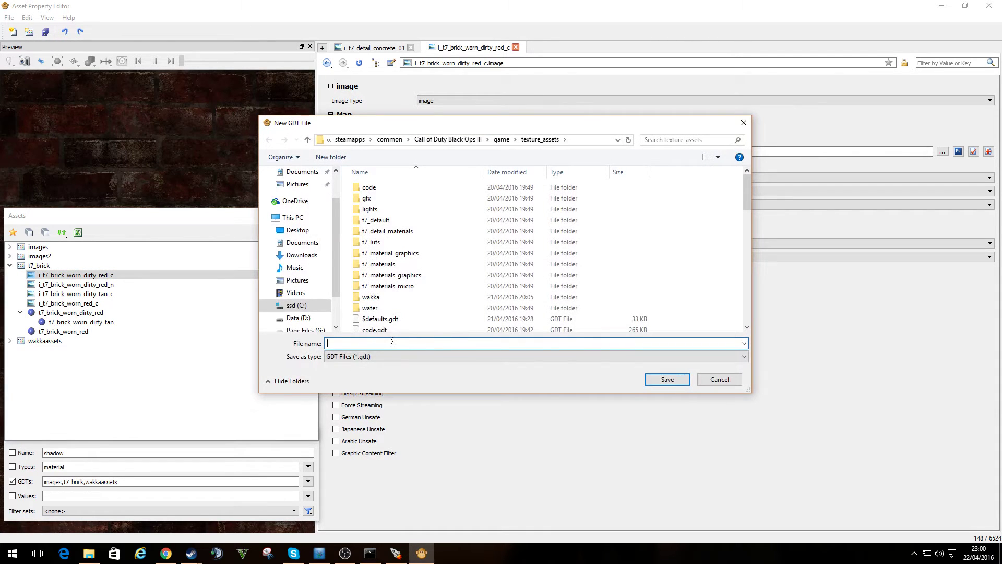
key(Return)
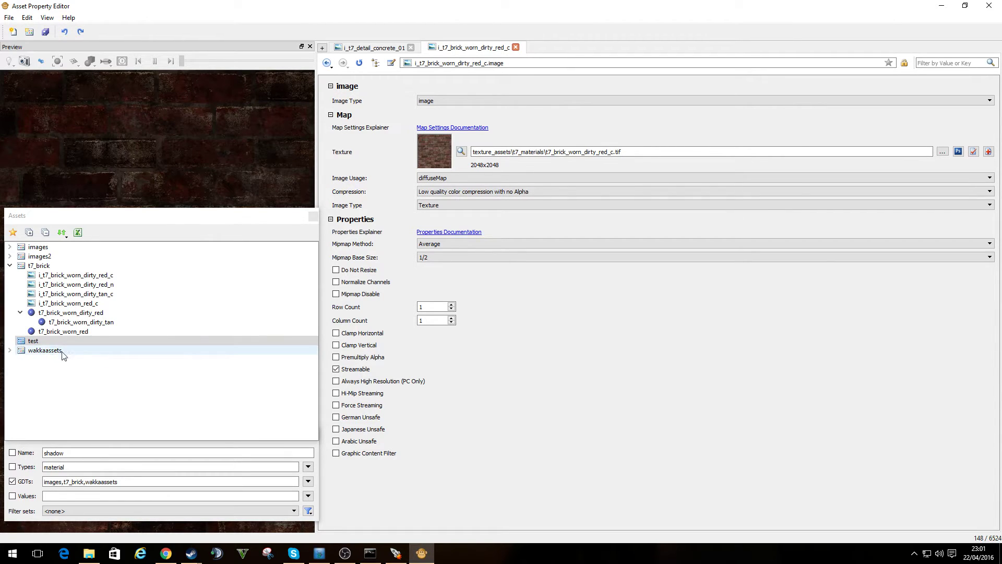
Expand wakkaassets and view its large_brick material for reference
click(10, 355)
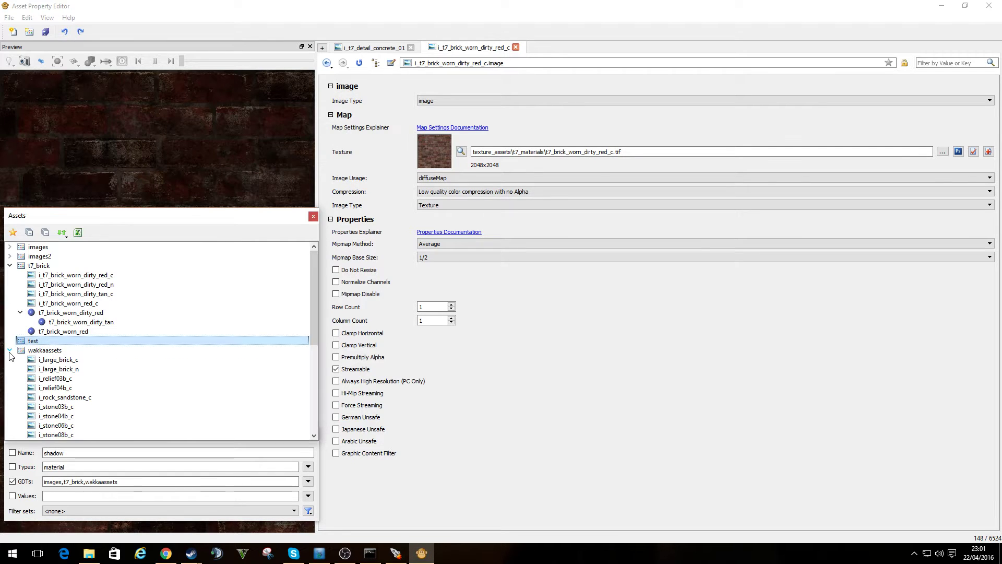
scroll(103, 374, down, 5)
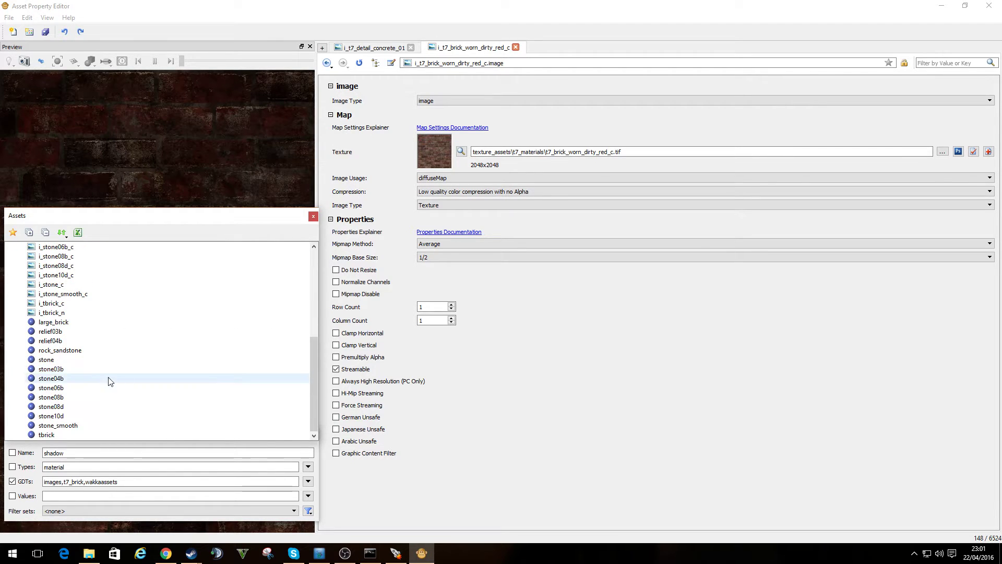
scroll(134, 392, up, 2)
scroll(132, 391, down, 1)
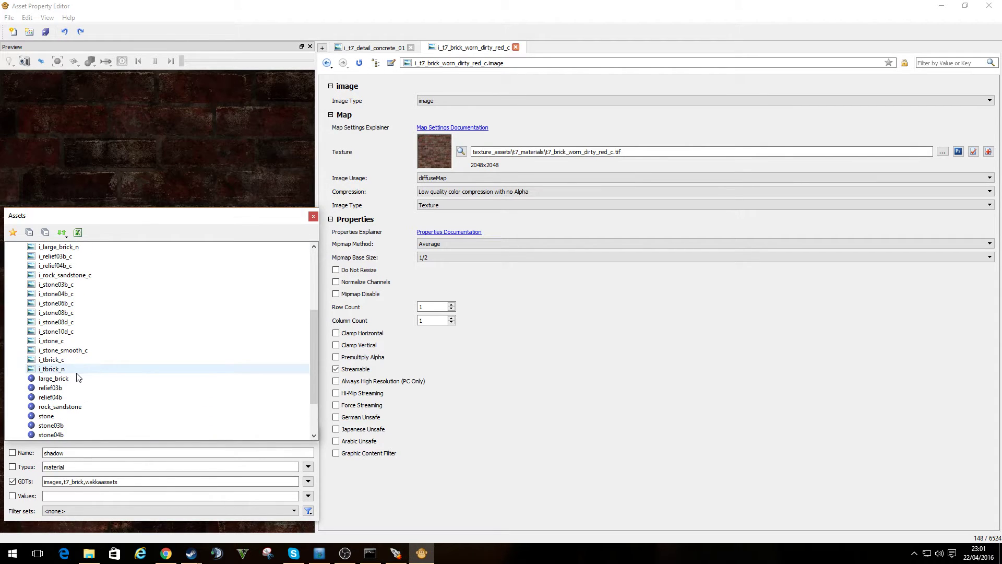
click(77, 379)
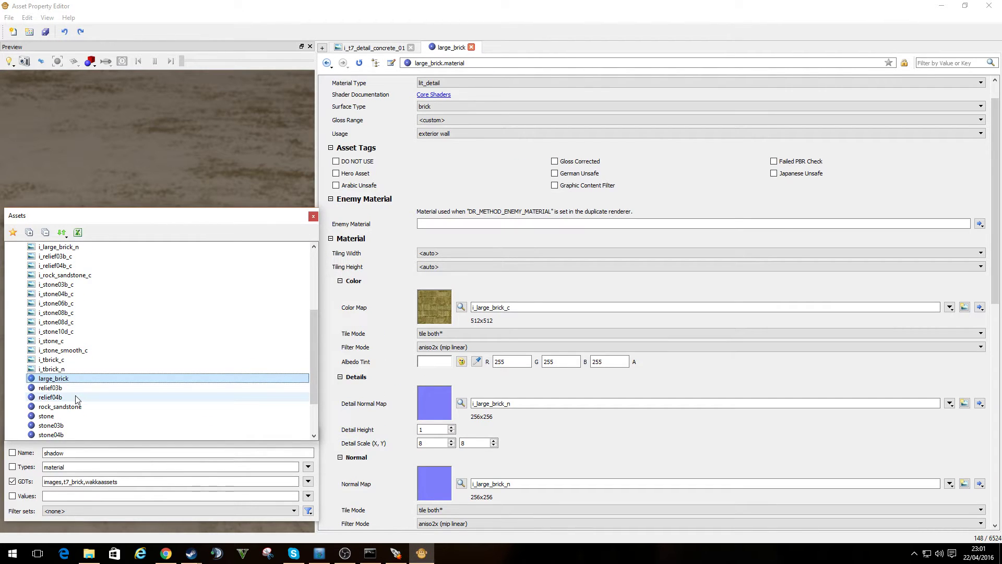
scroll(77, 399, up, 3)
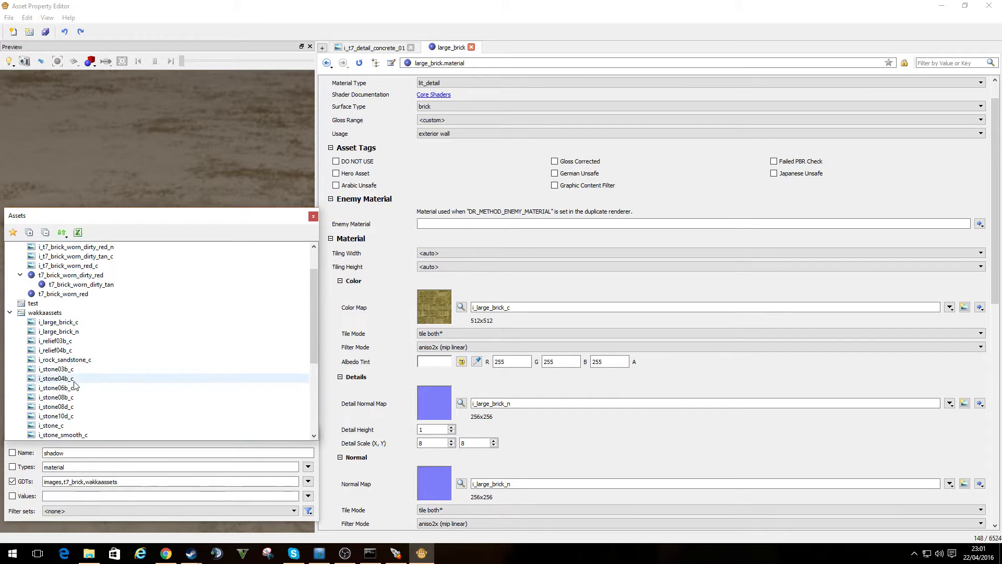
Add a new material named test to the wakkaassets file
right_click(41, 314)
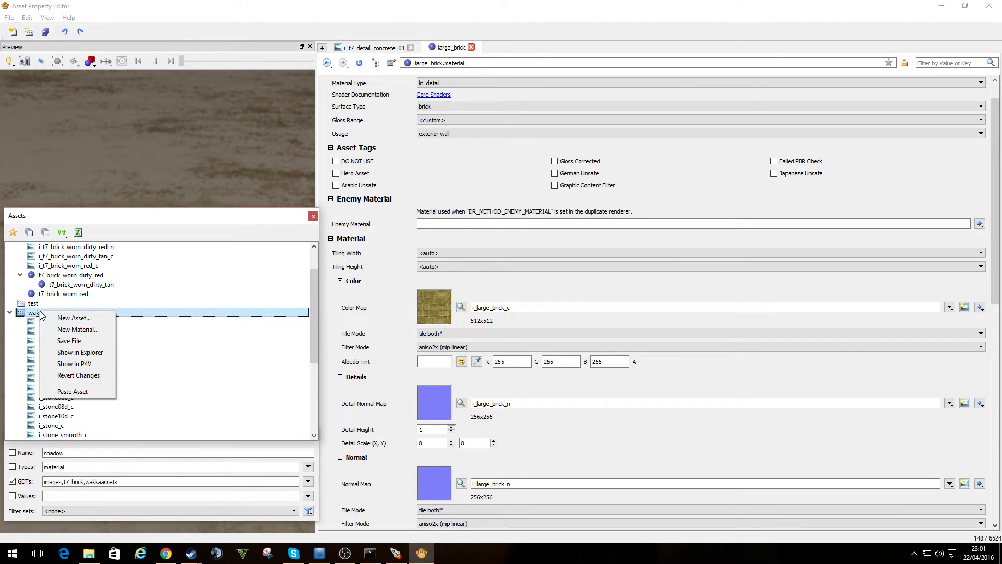
click(101, 329)
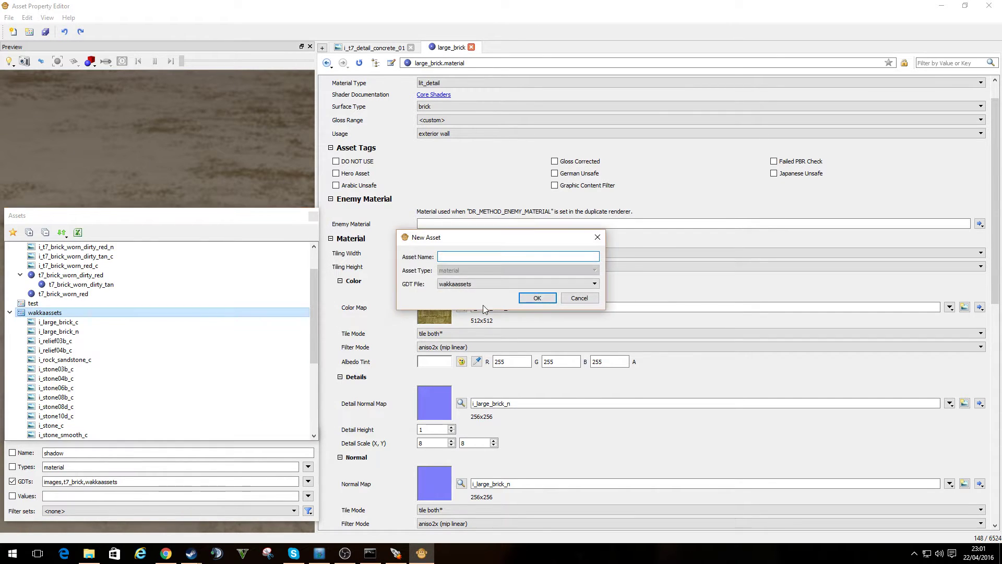
text(test)
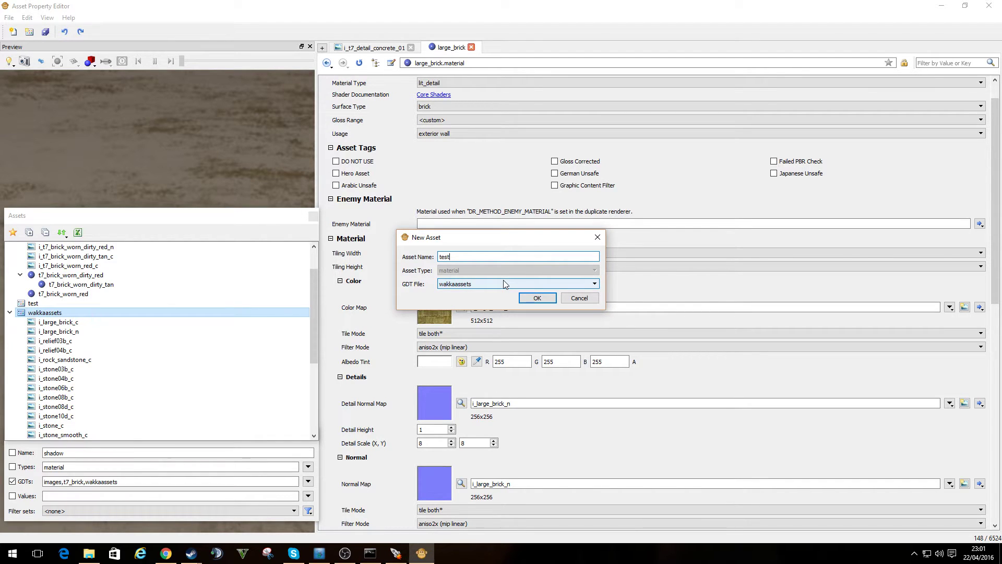
click(537, 298)
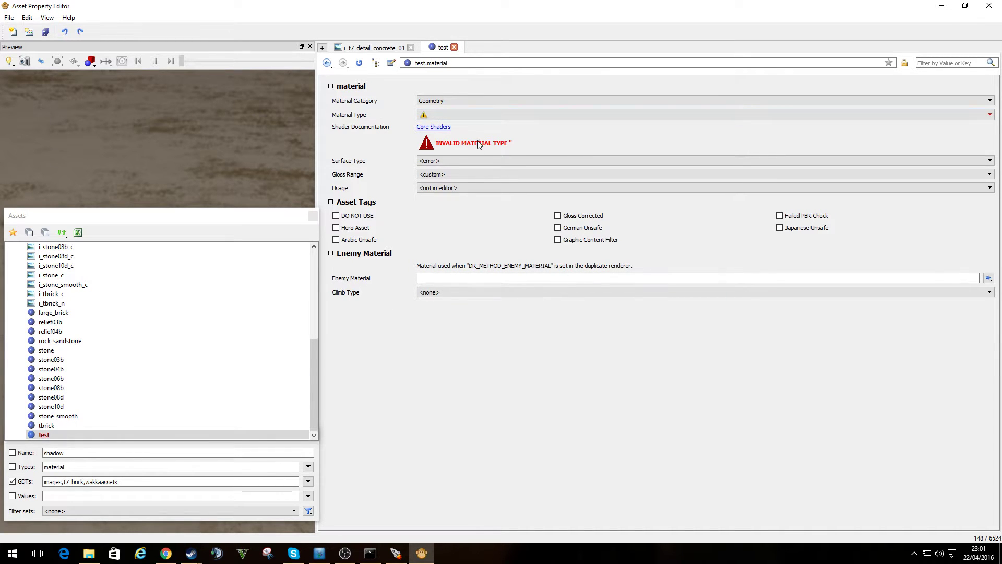
Set the test material's type to lit_detail
click(454, 116)
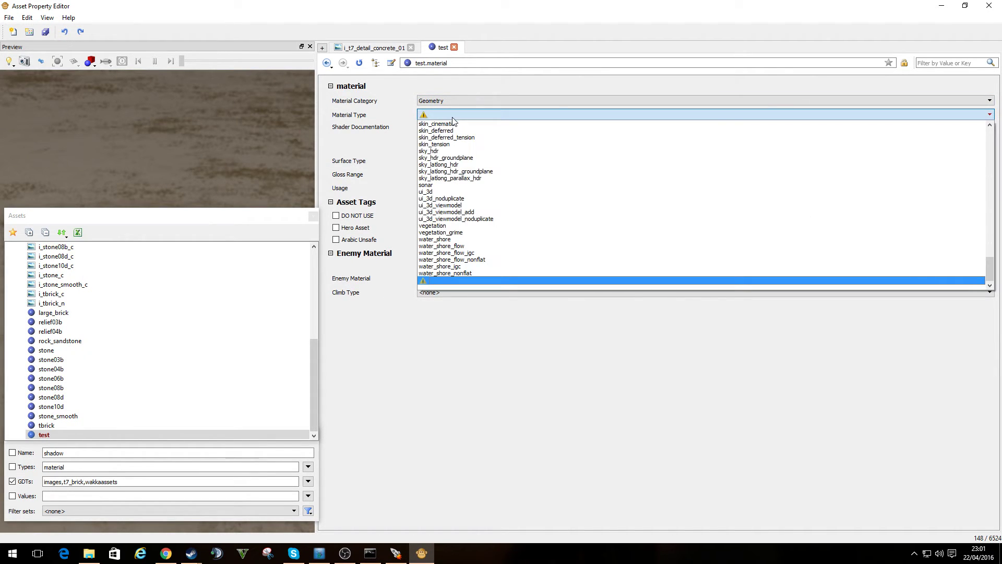
key(l)
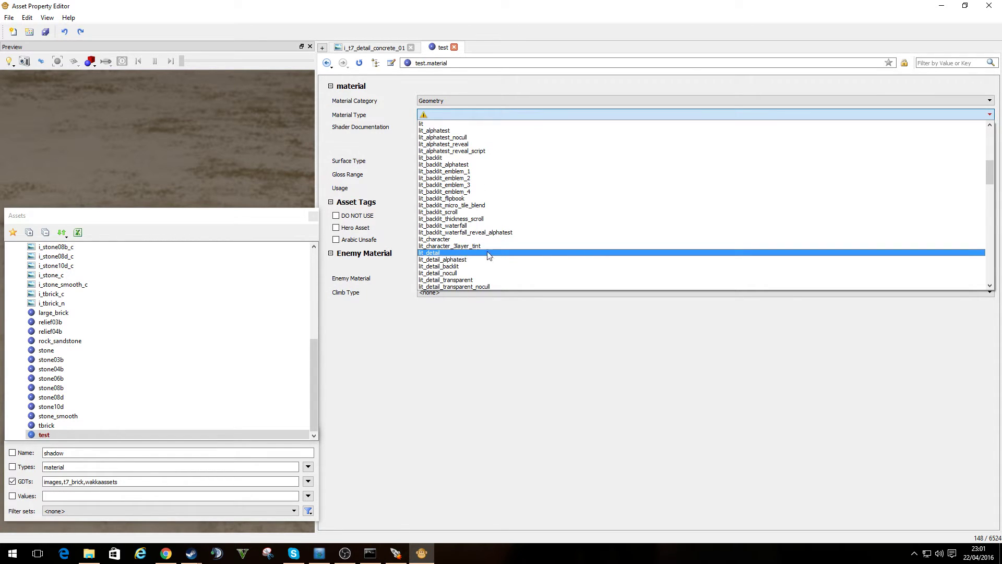
scroll(491, 256, down, 5)
scroll(491, 256, up, 4)
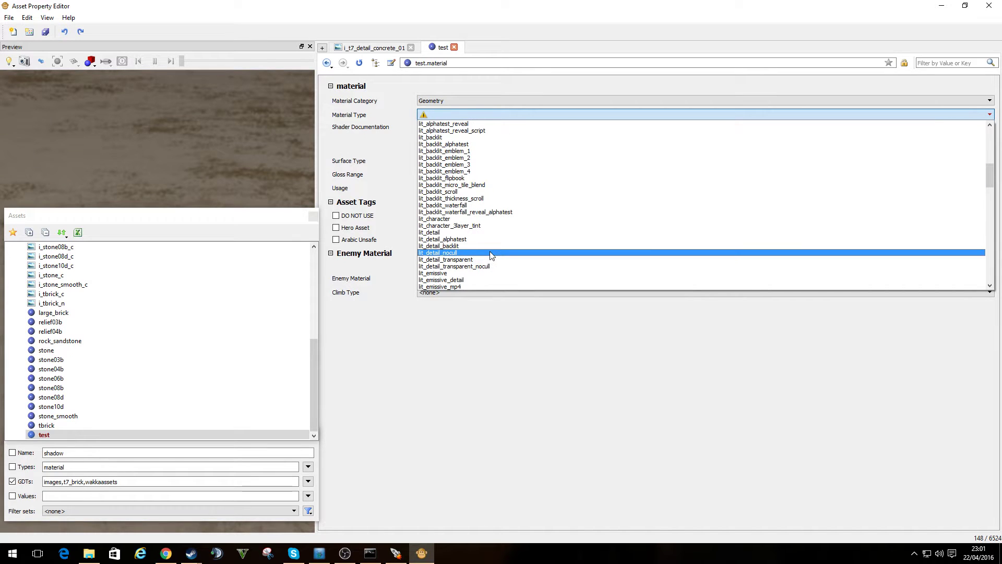
click(443, 233)
scroll(443, 209, down, 1)
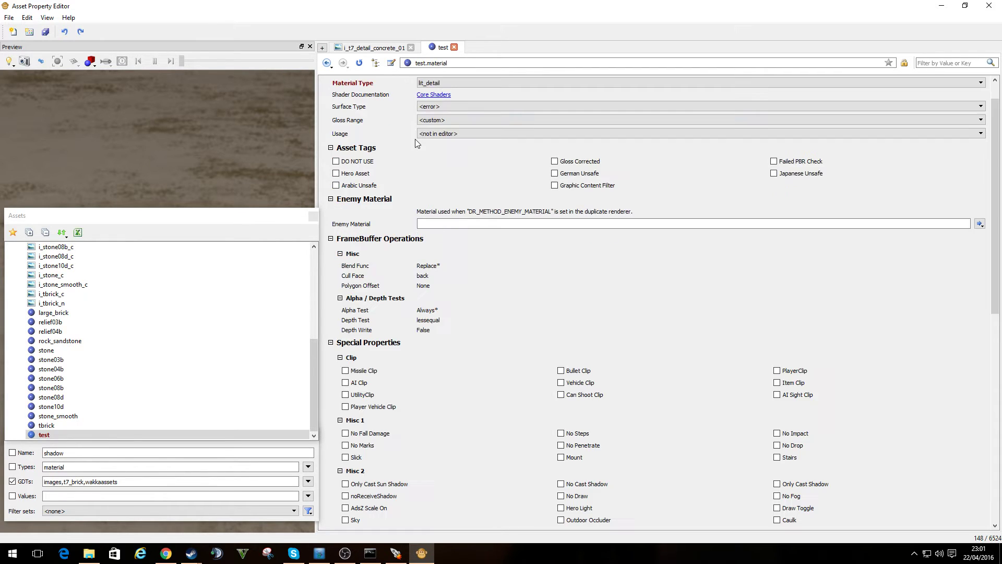
Set surface type brick, gloss range brick and usage exterior wall
click(438, 107)
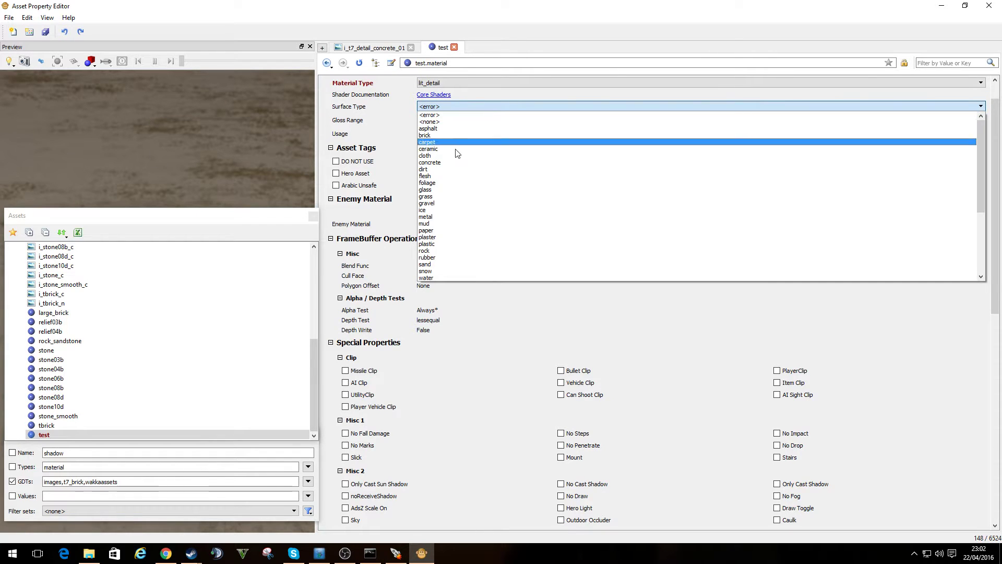
click(436, 135)
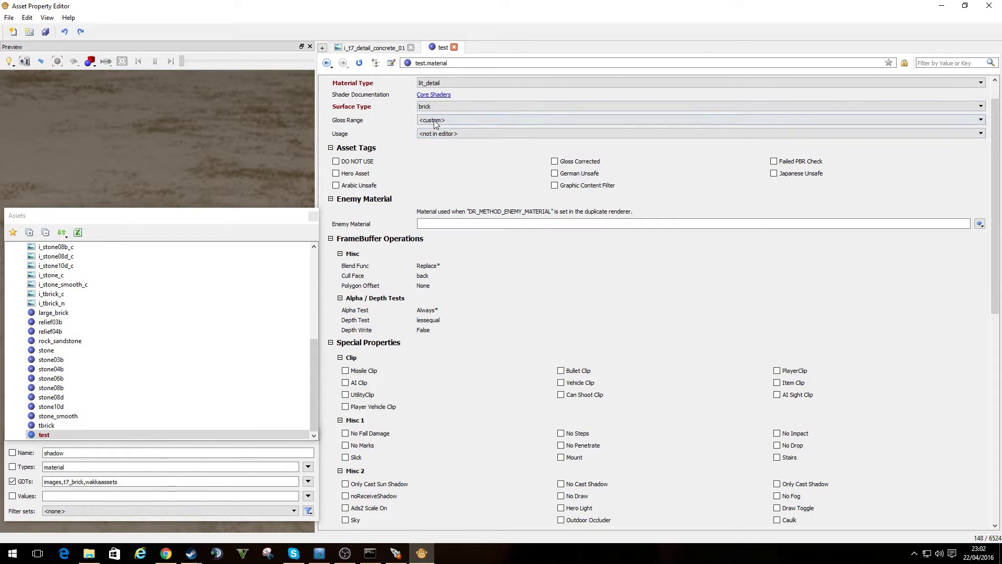
click(430, 122)
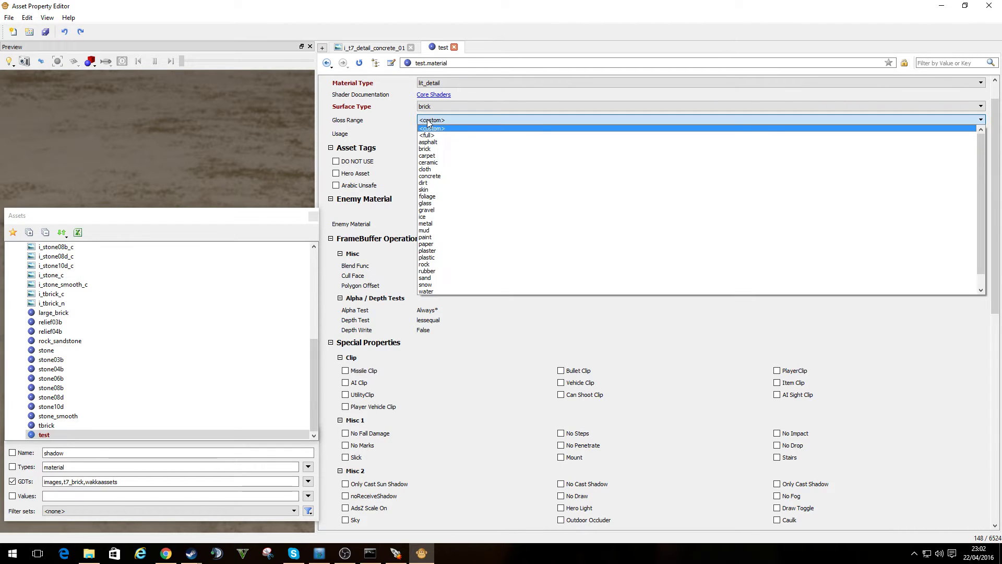
click(443, 149)
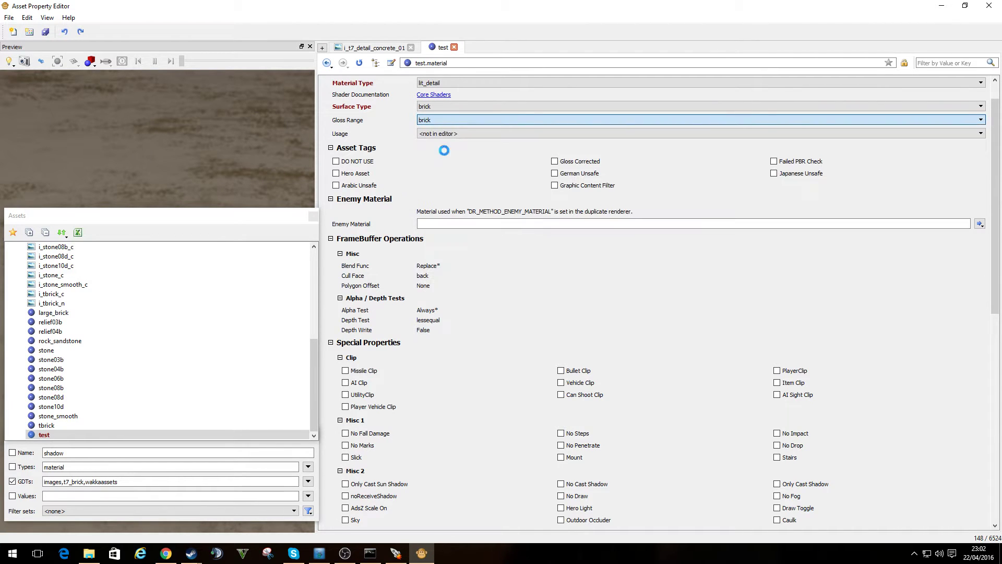
click(445, 133)
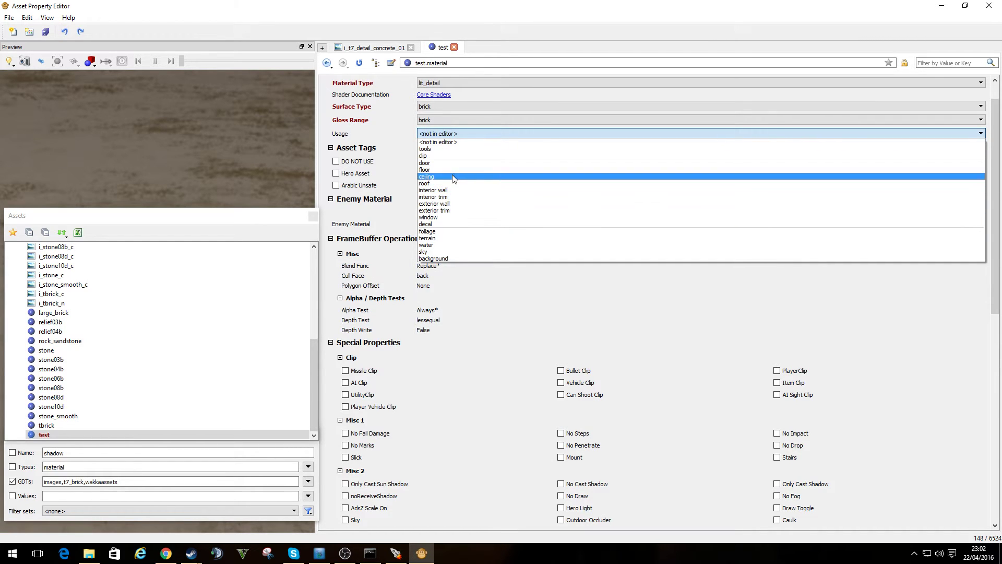
click(453, 204)
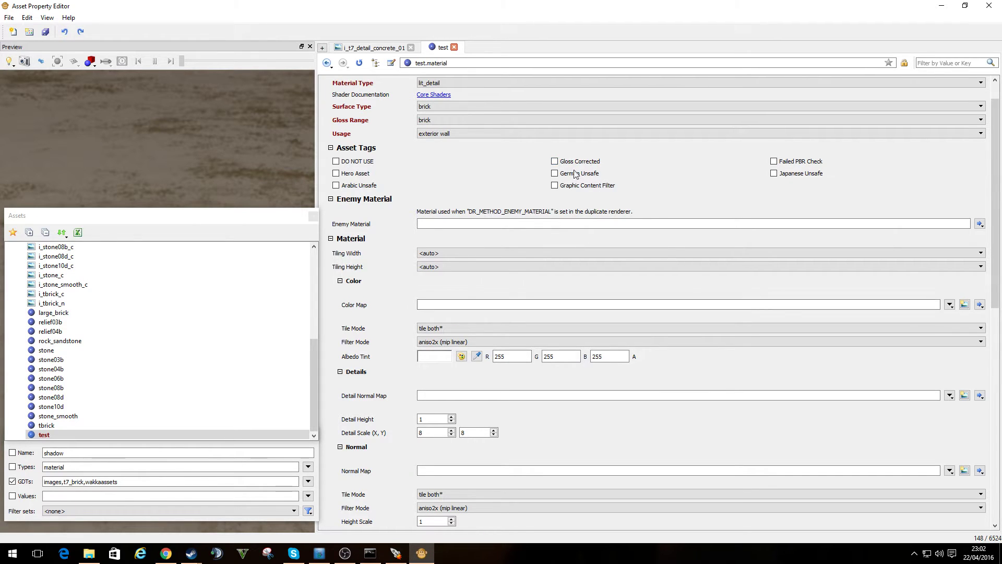
Tick Gloss Corrected and create a new colour-map image asset named i_test_c
click(554, 162)
click(964, 305)
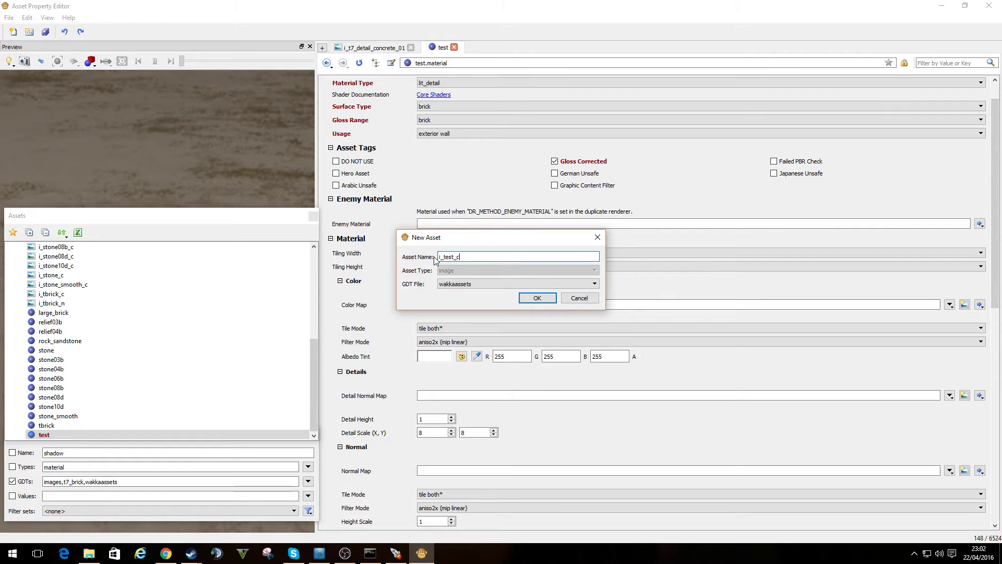
click(538, 298)
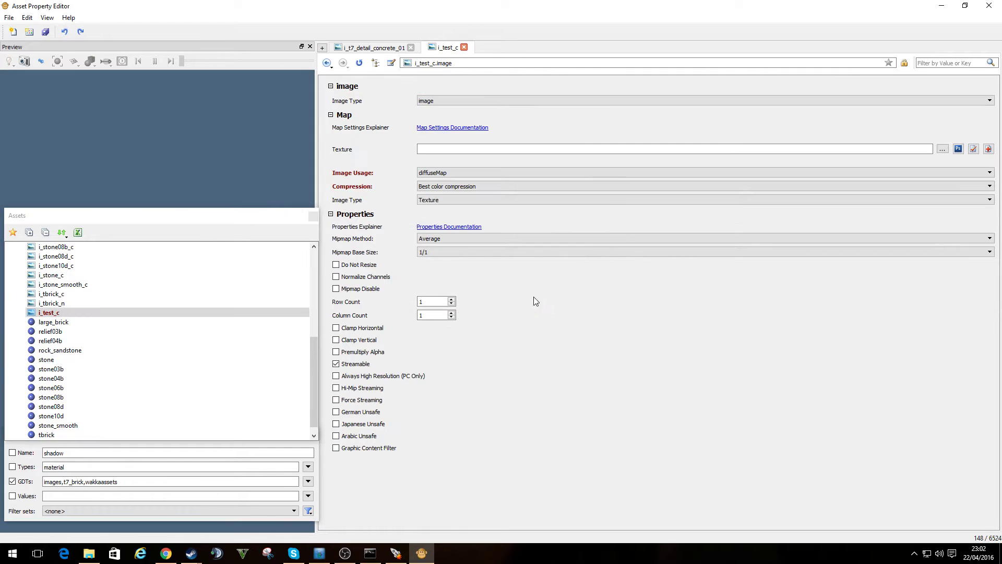
Browse for the image's texture file to the texture_assets\mk_desert folder
click(943, 150)
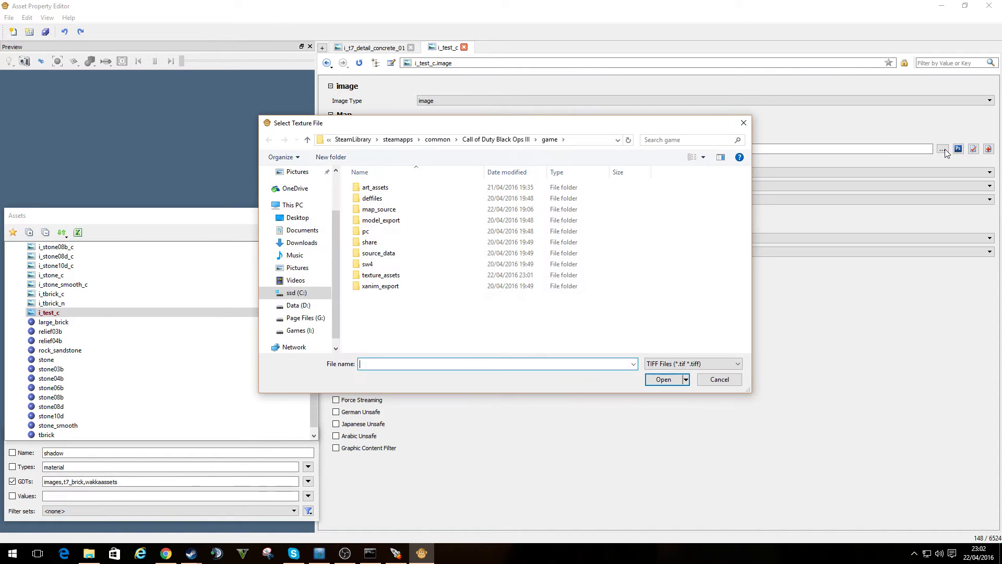
double_click(385, 191)
double_click(376, 210)
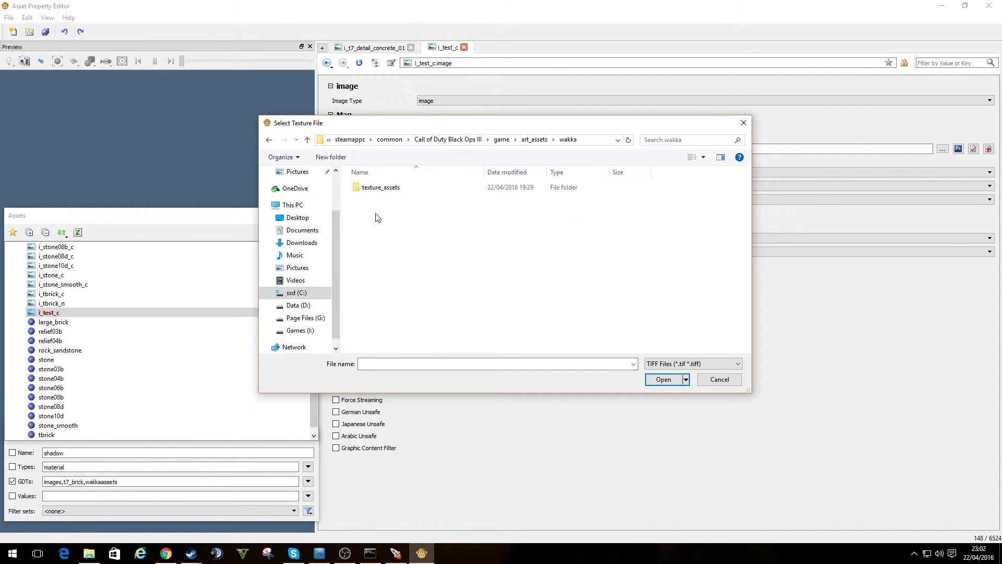
double_click(387, 189)
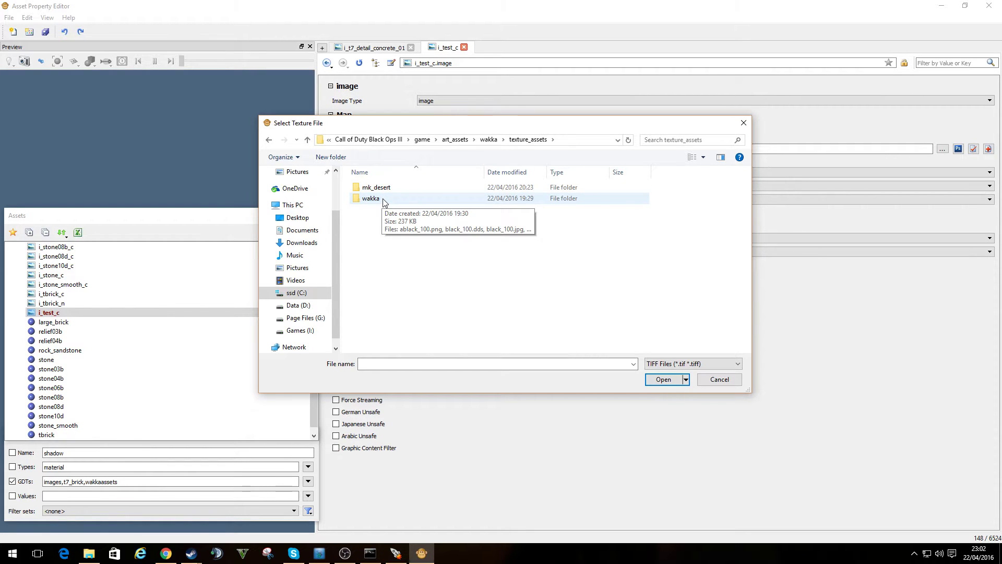
double_click(382, 201)
click(528, 139)
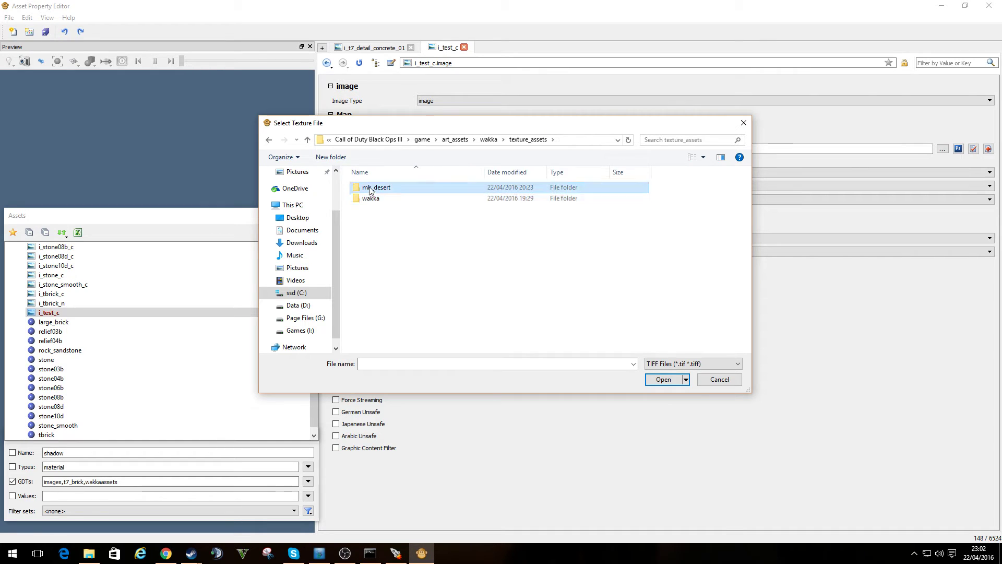
double_click(373, 187)
Duplicate large_brick.tif in mk_desert and rename the copy test.tif
right_click(376, 204)
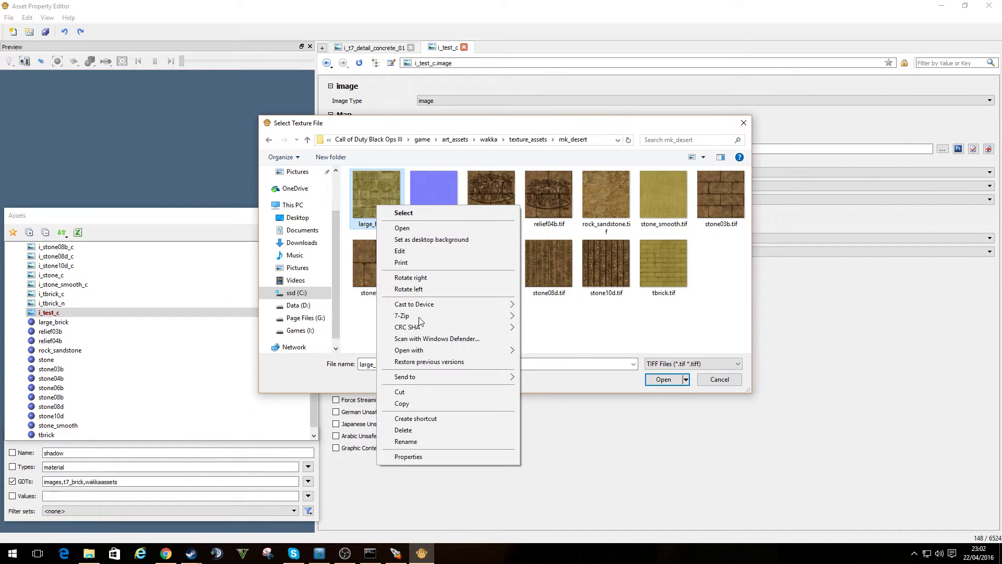
click(402, 403)
right_click(414, 330)
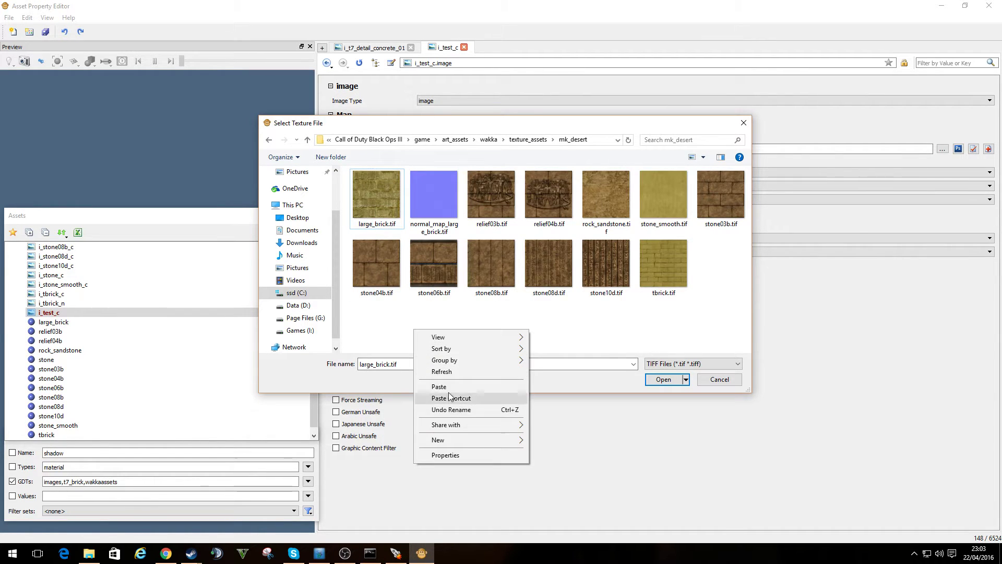
click(438, 387)
right_click(377, 200)
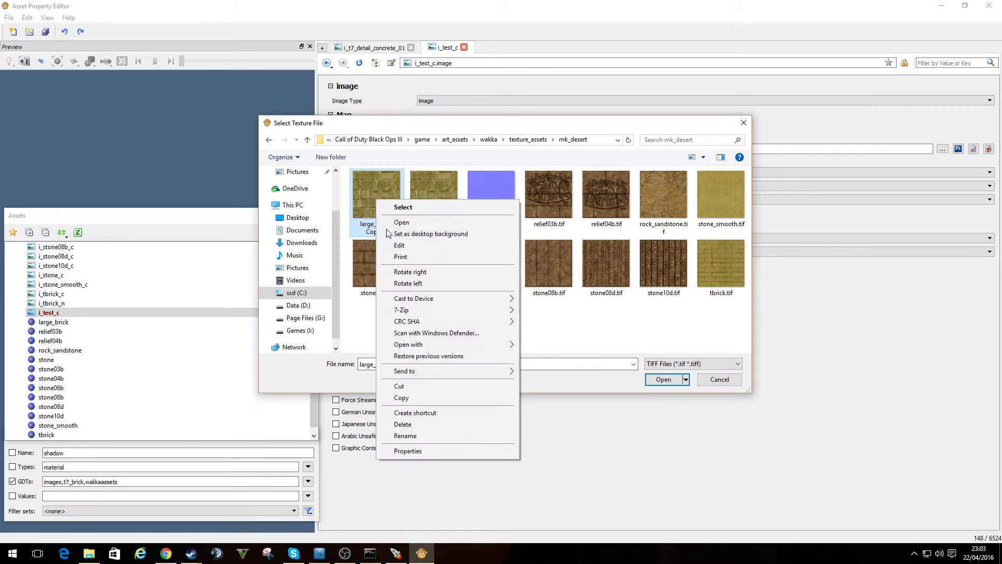
click(405, 435)
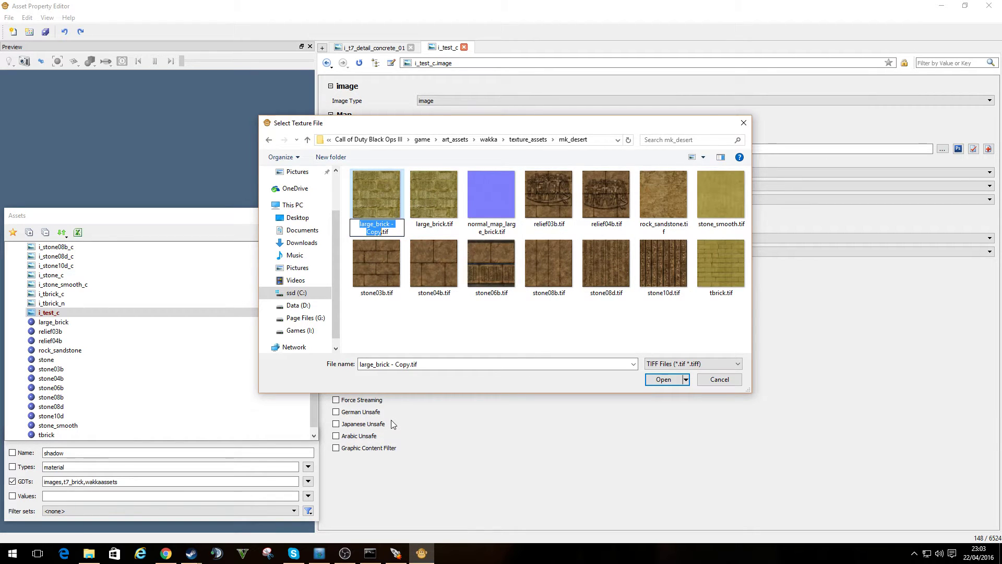
text(test)
key(Return)
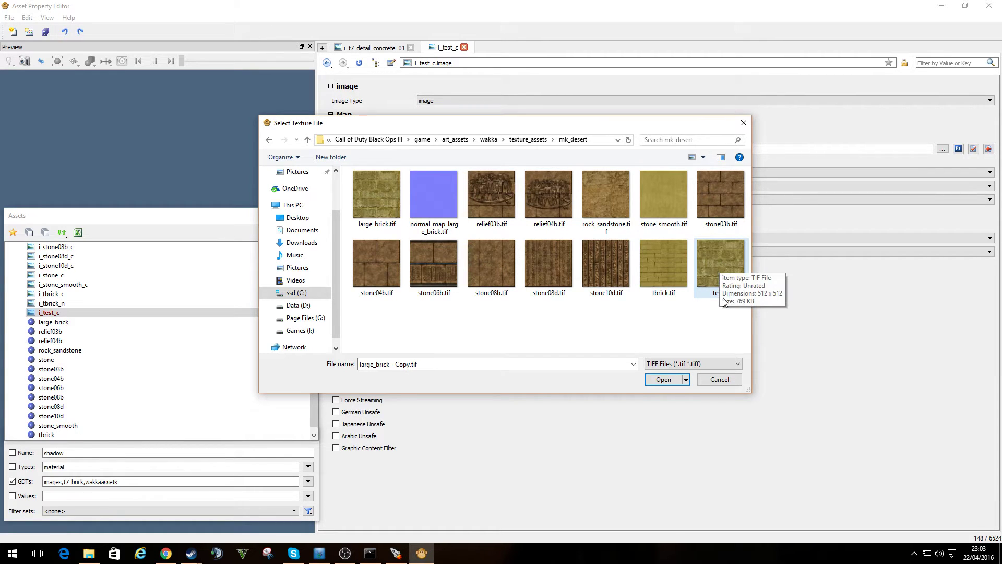
Load test.tif as the i_test_c texture and save the image asset
click(710, 271)
double_click(709, 271)
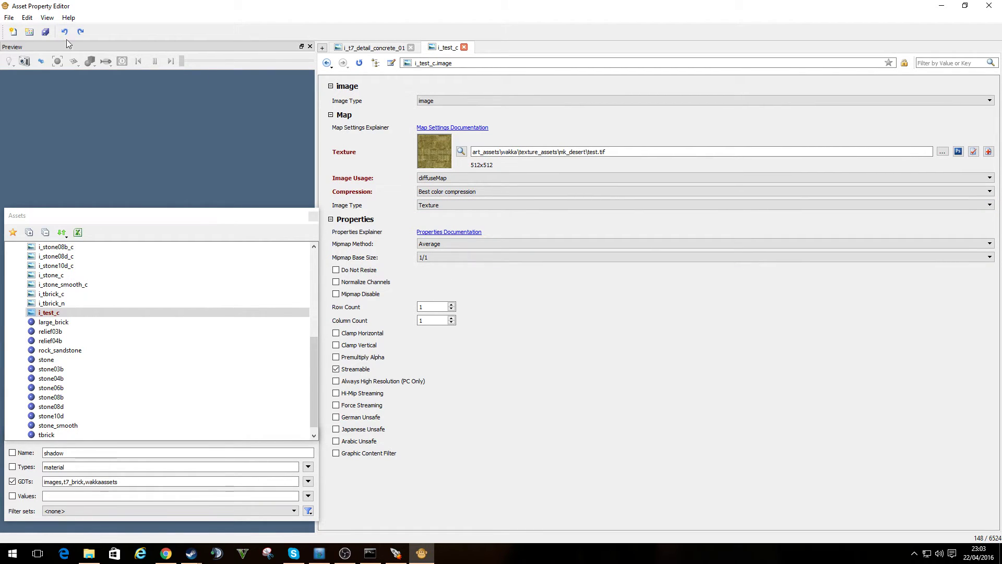
click(45, 31)
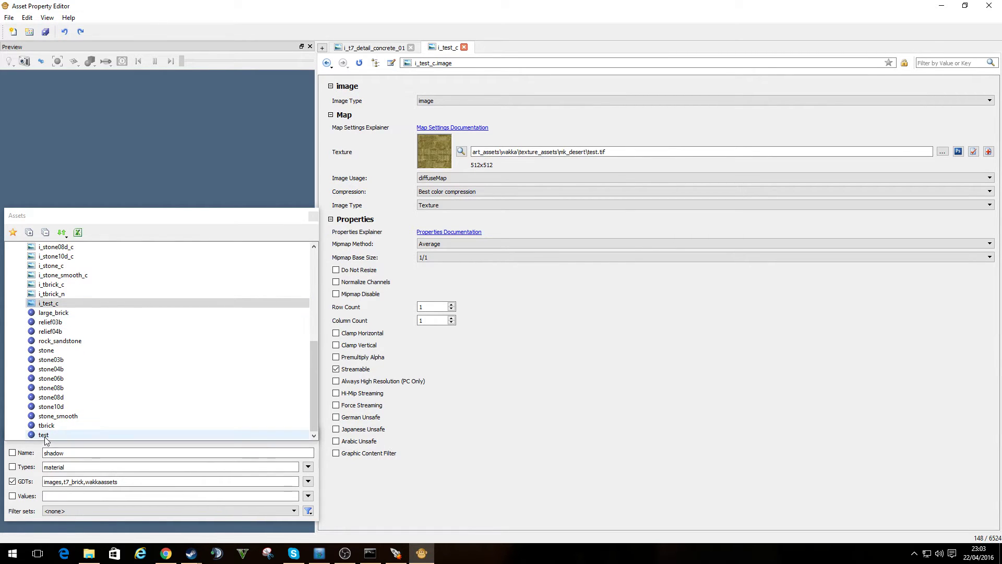
Reopen the test material and scroll its properties to check the i_test_c colour map
click(45, 436)
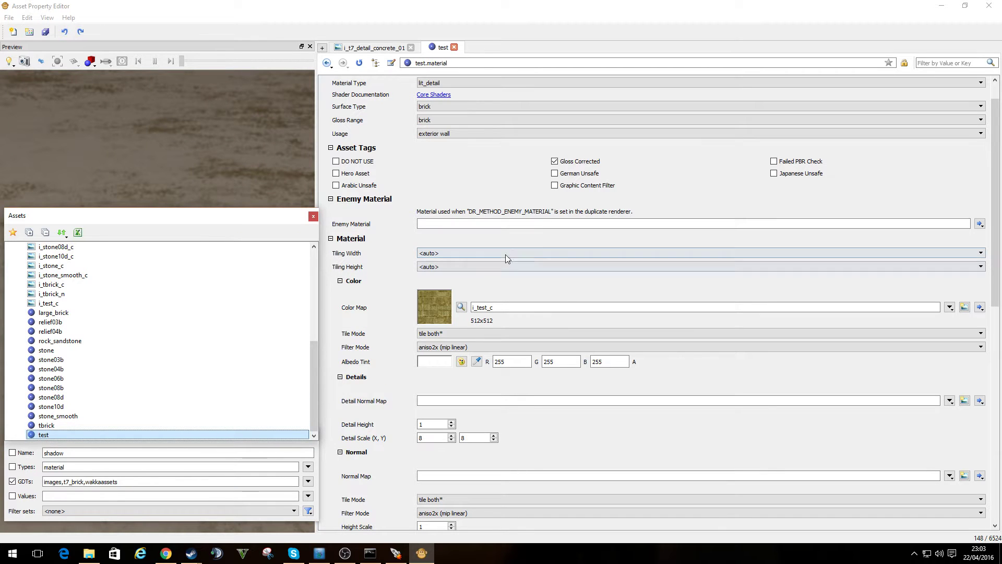
scroll(502, 266, down, 3)
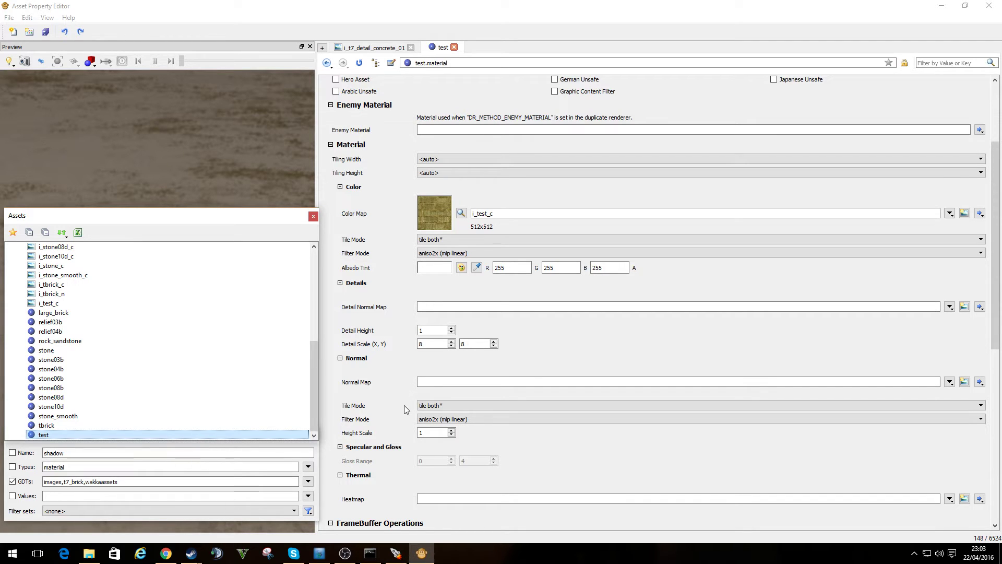
scroll(410, 417, down, 3)
scroll(517, 397, down, 9)
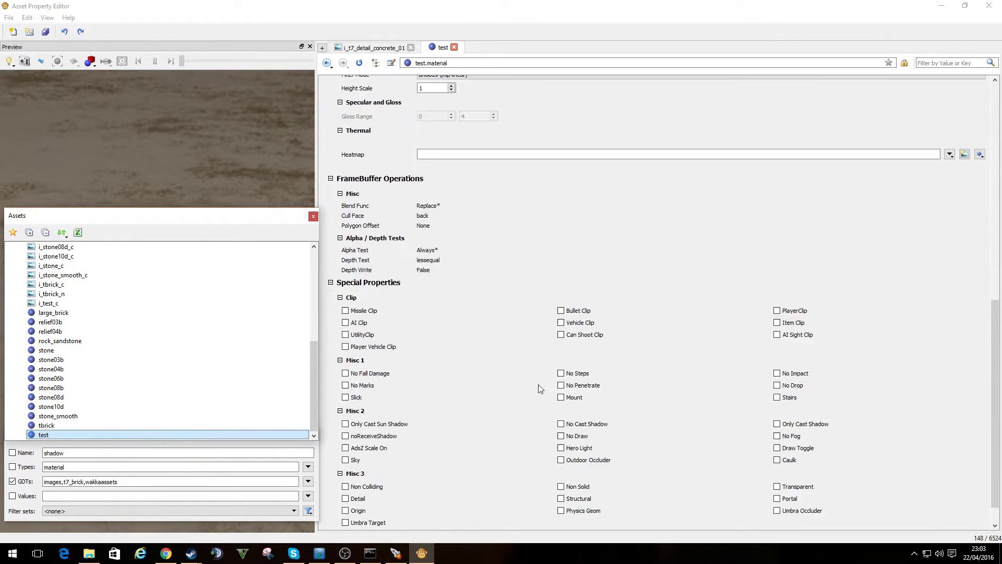
scroll(571, 420, up, 12)
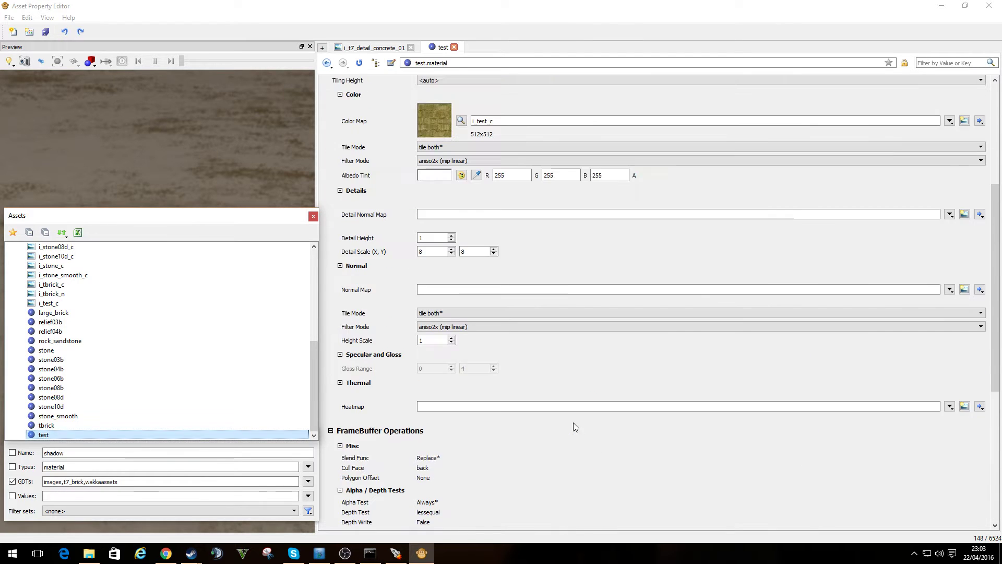
scroll(570, 418, up, 1)
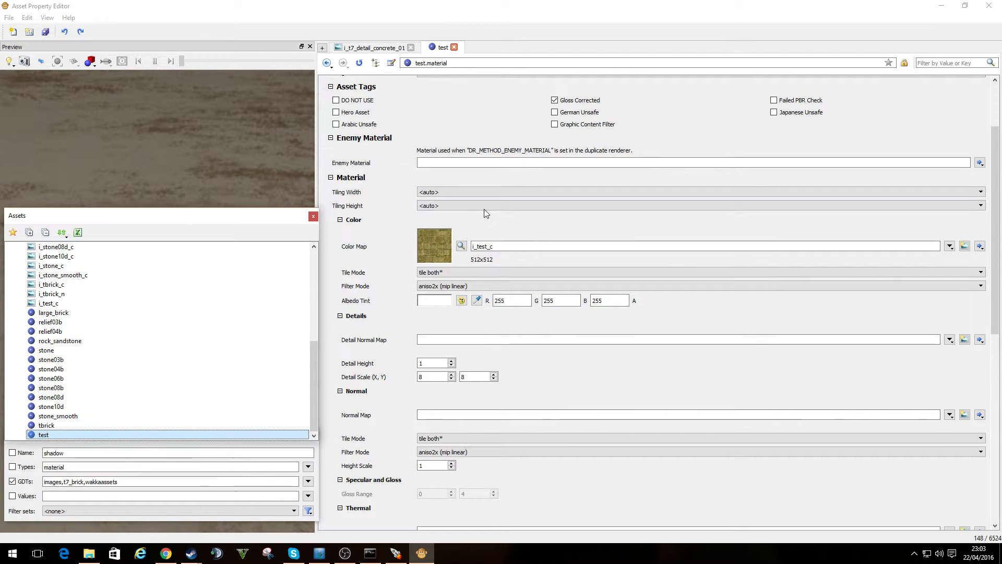
scroll(659, 246, up, 2)
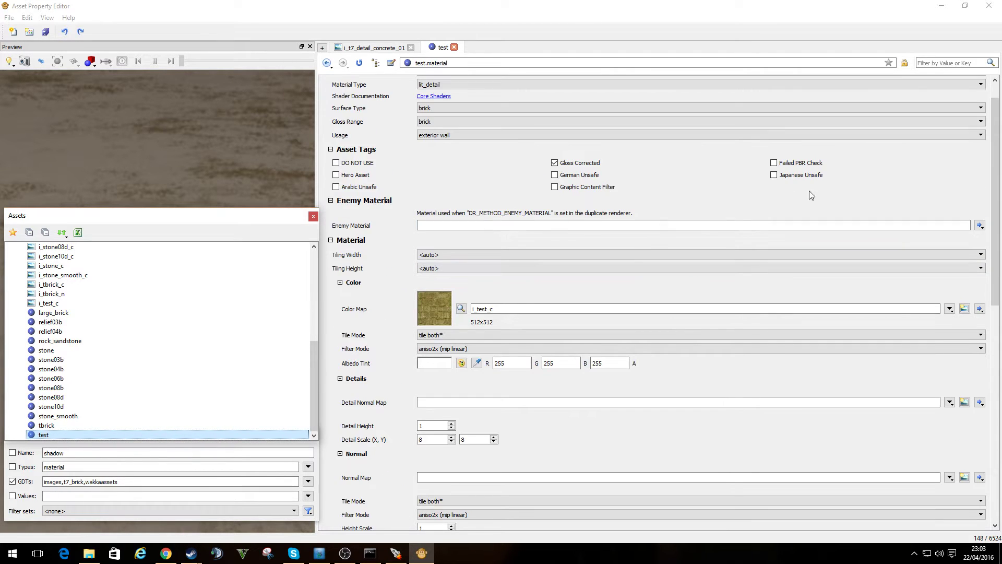
scroll(710, 377, down, 2)
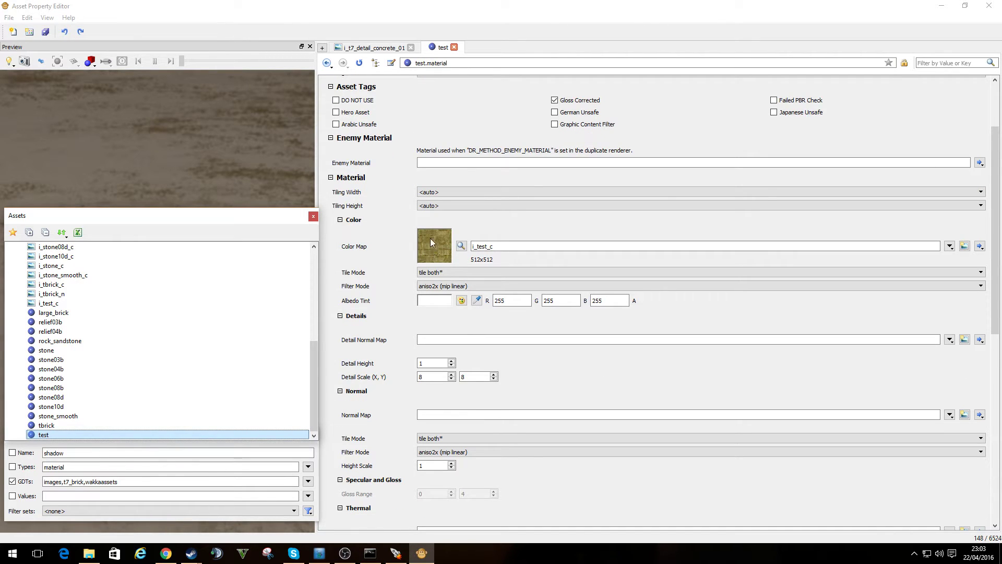
scroll(574, 245, down, 2)
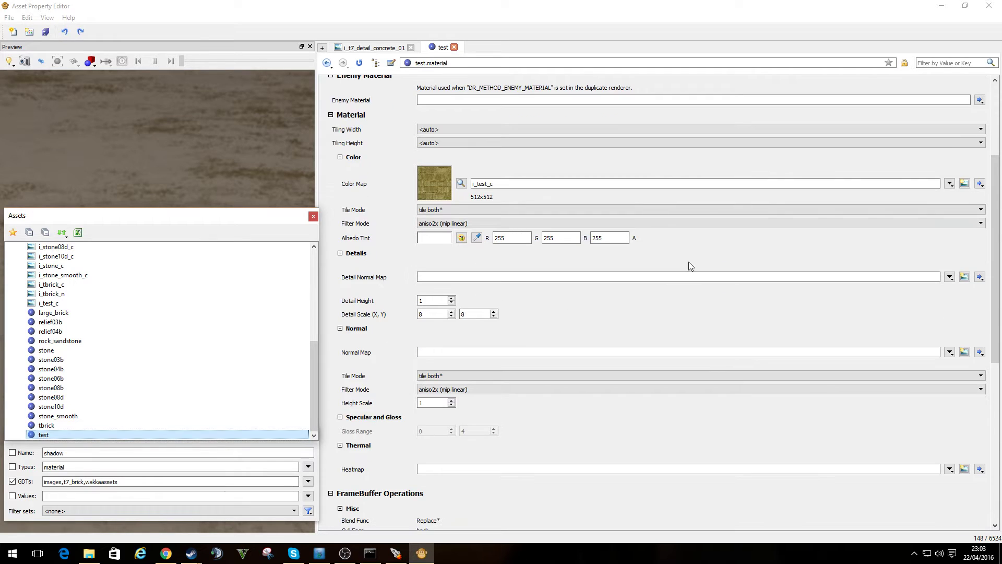
Choose $normal for both the Detail Normal Map and the Normal Map of the test material
click(949, 277)
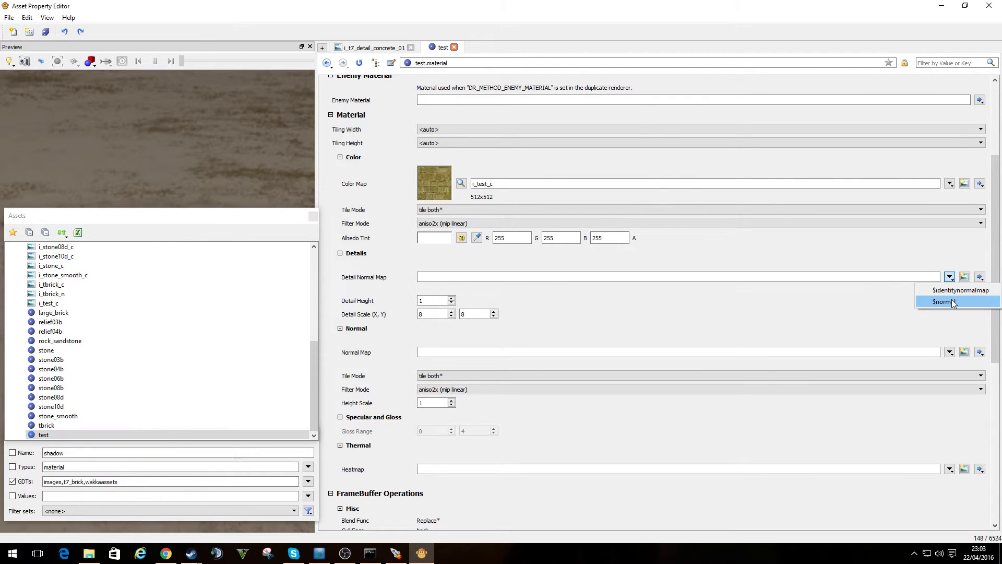
click(951, 301)
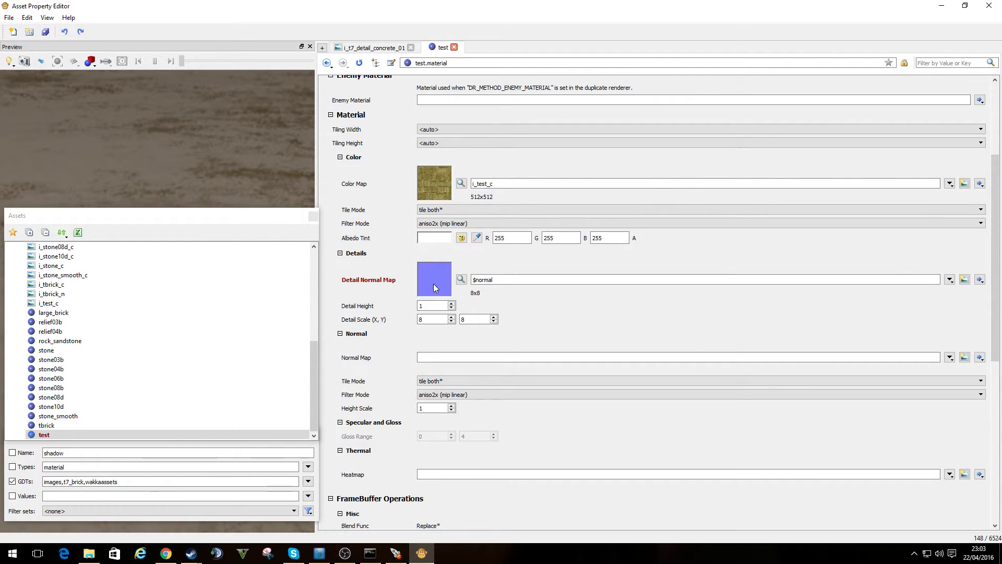
click(949, 357)
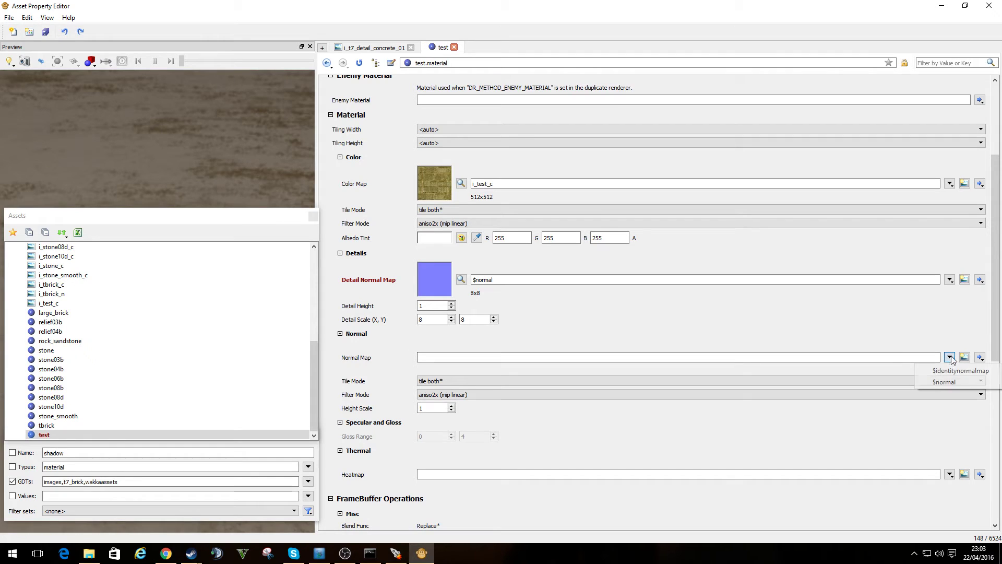
click(945, 382)
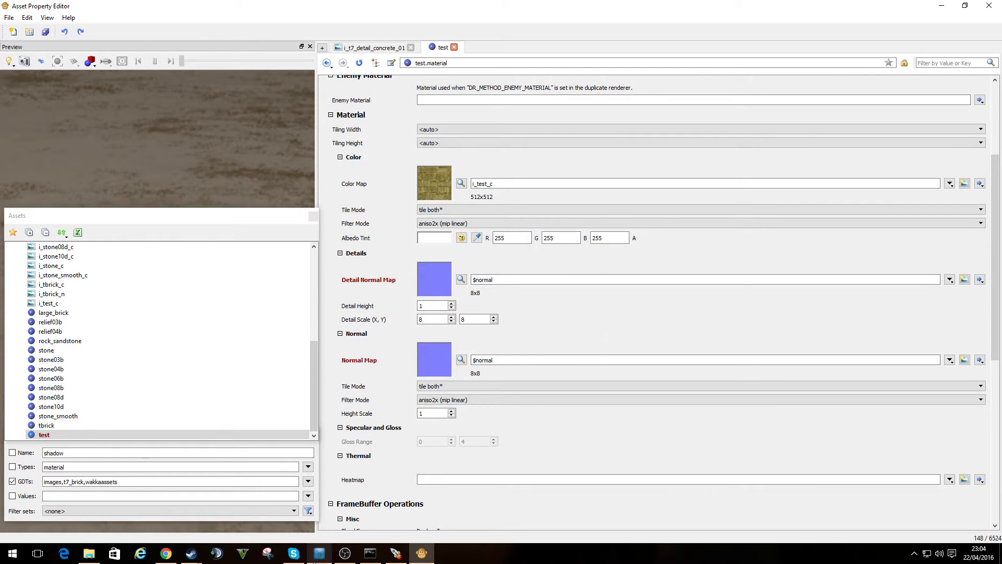
Bring the SSBump Generator window forward and close it
mouse_move(323, 556)
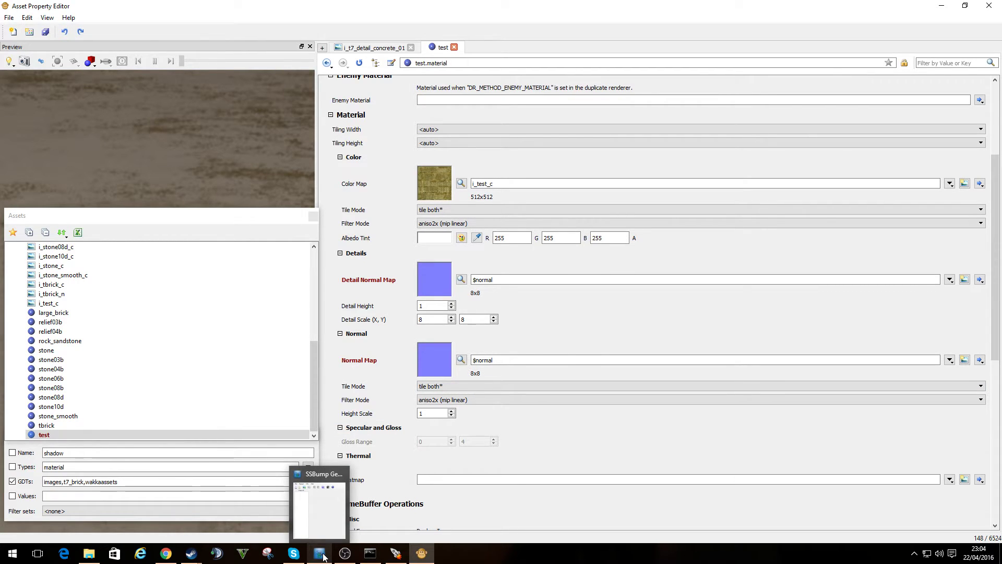
click(323, 556)
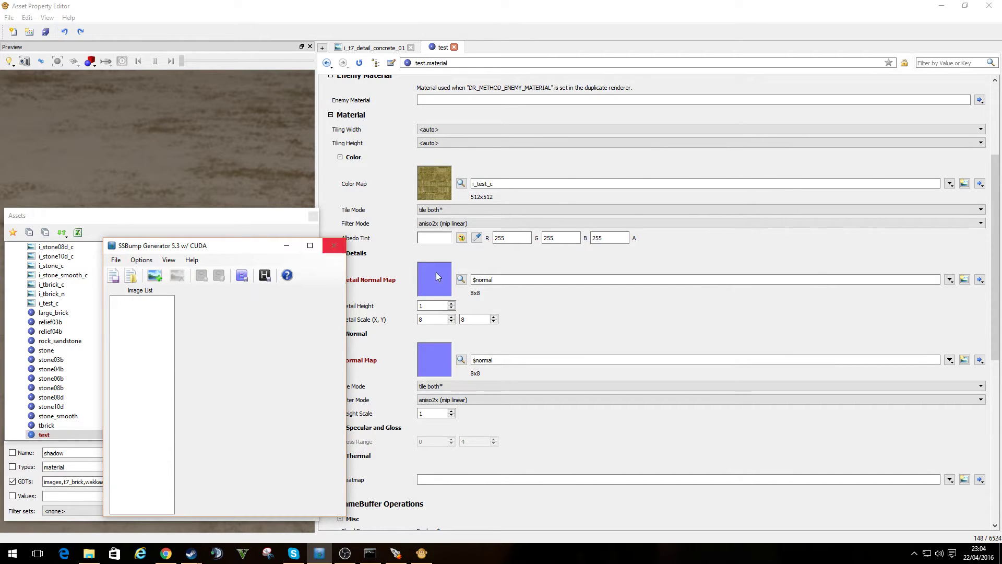
click(334, 245)
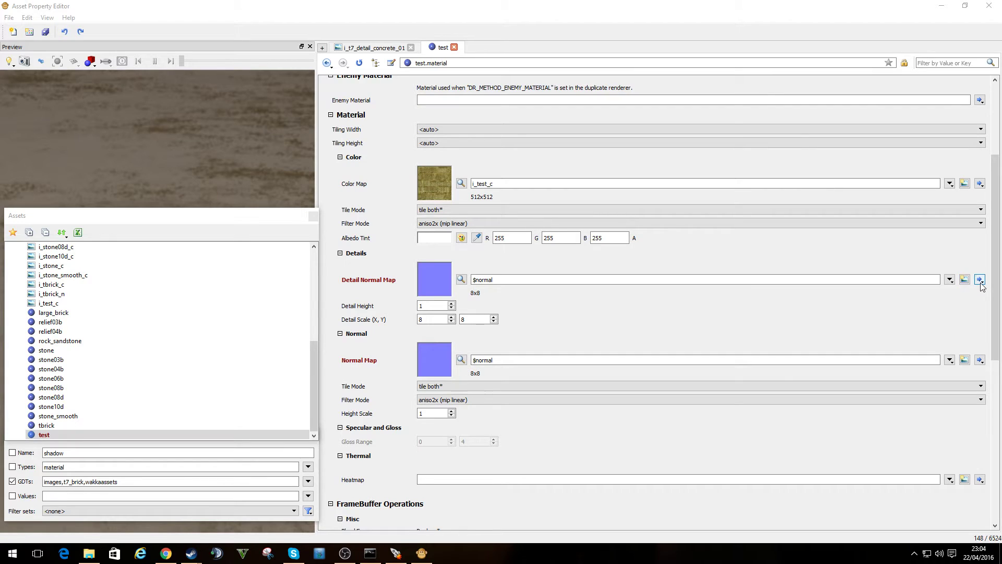
Check the Detail Normal Map choices without changing them, then reselect the test material
click(949, 280)
click(948, 280)
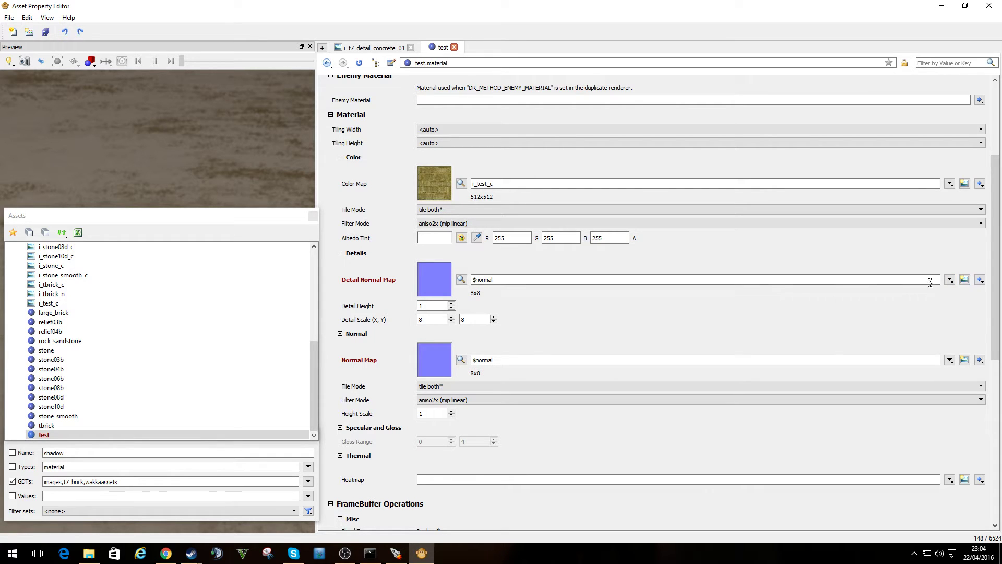
click(312, 401)
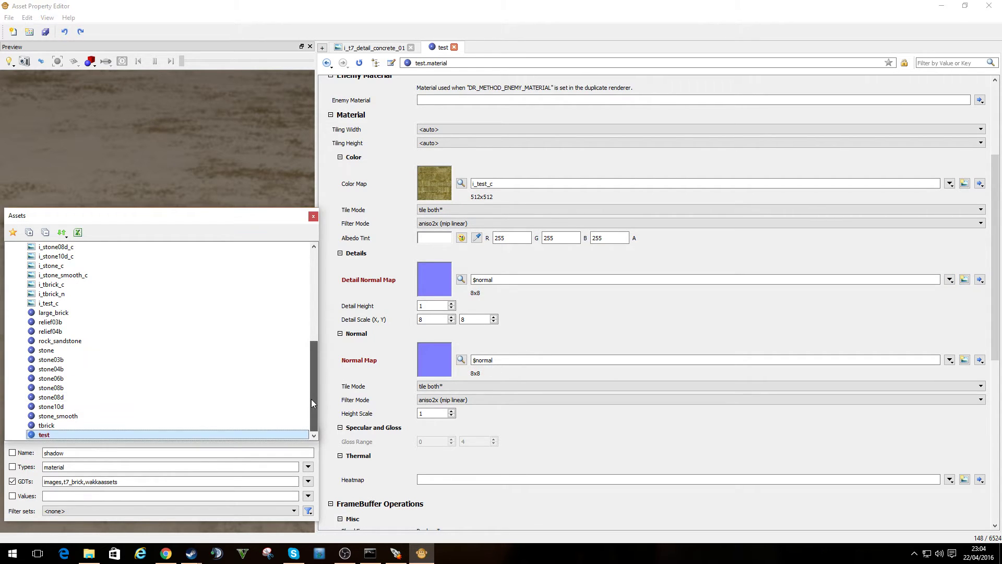
click(68, 312)
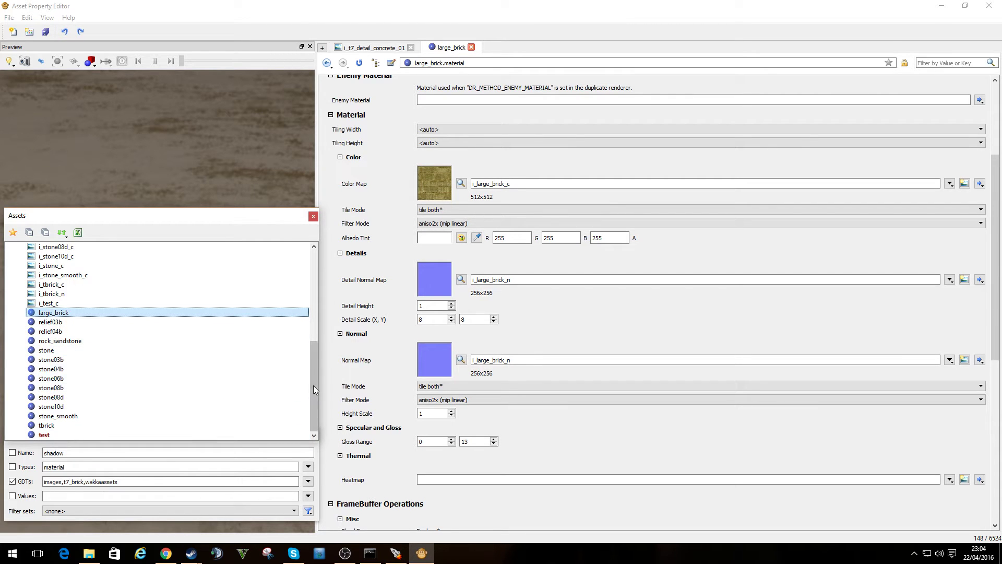
drag(314, 387, 230, 315)
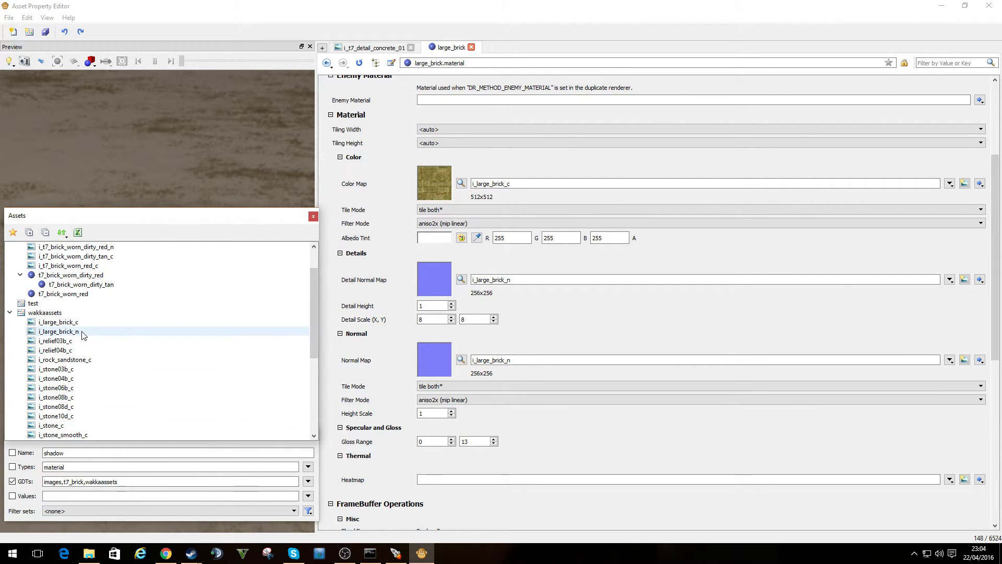
click(82, 332)
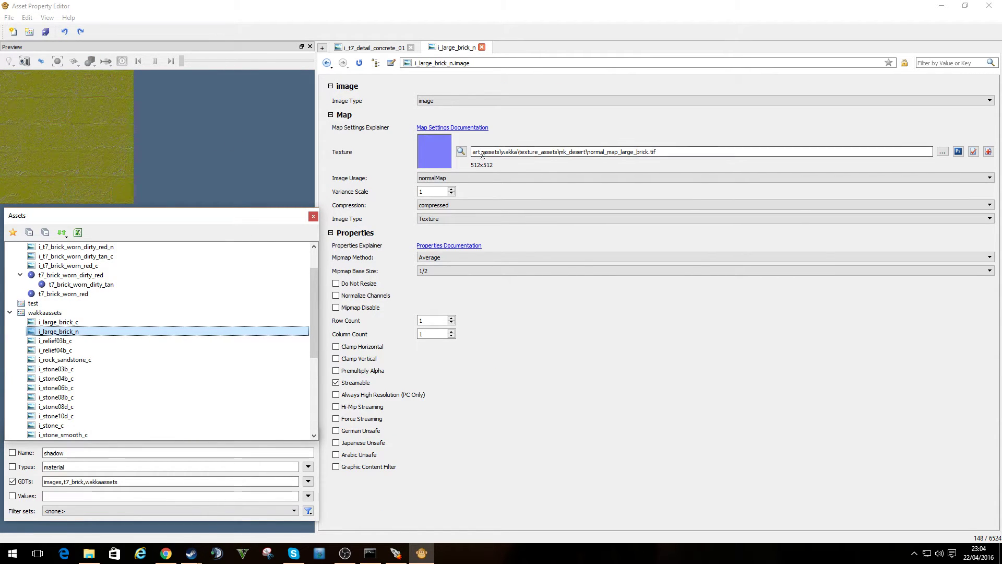
scroll(105, 376, down, 6)
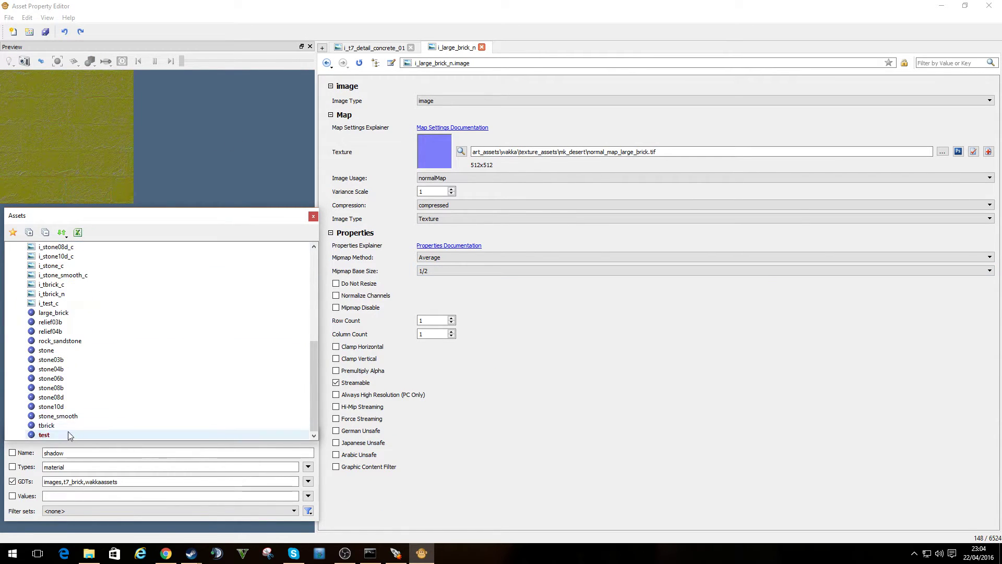
click(48, 434)
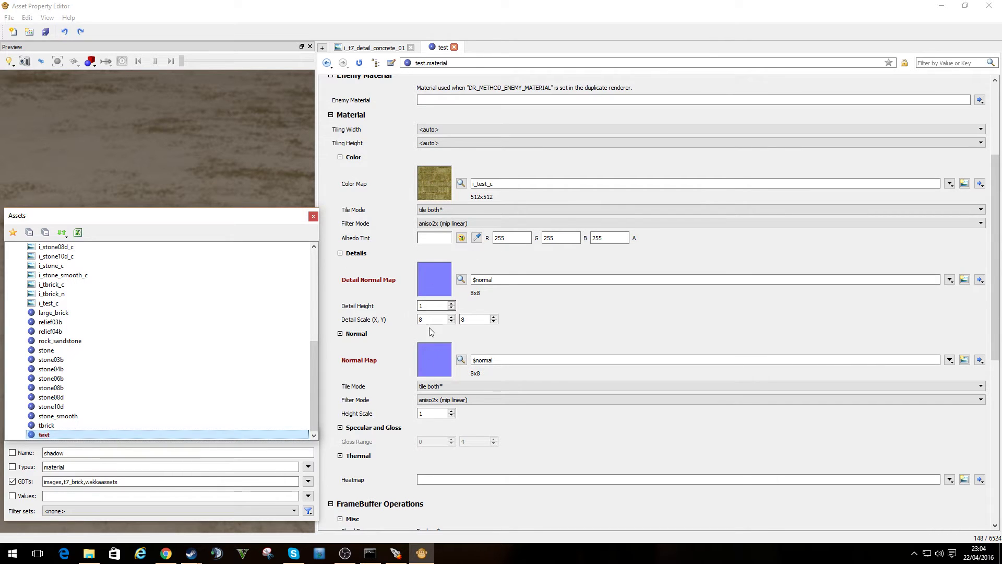
Save all asset changes, minimize the editor and OBS, and launch Radiant Black
click(45, 32)
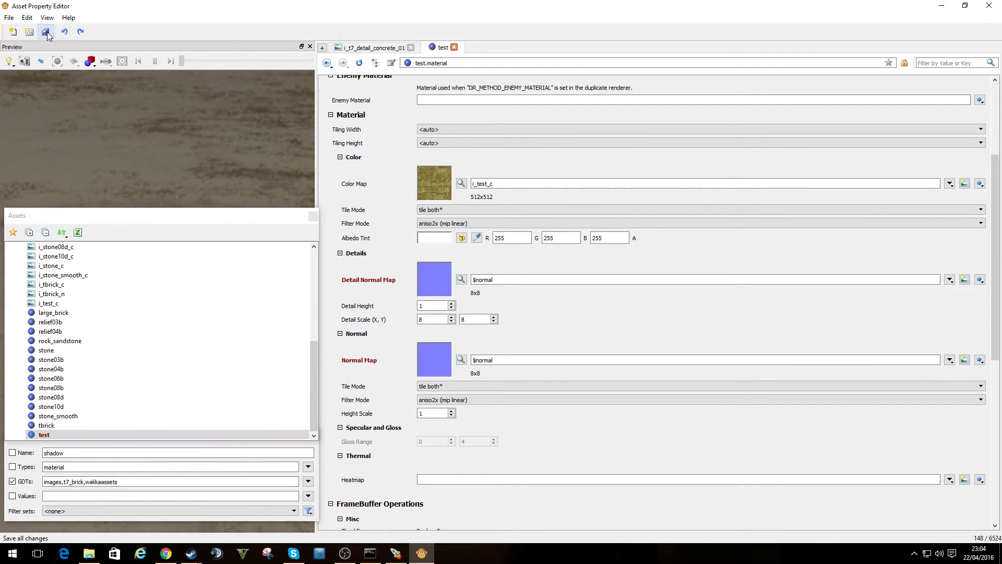
click(941, 6)
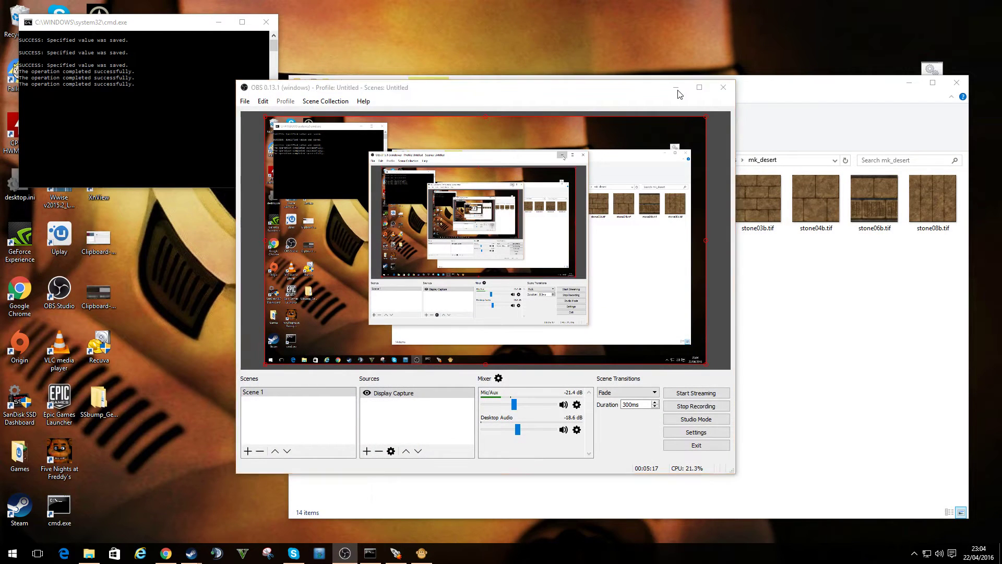
click(675, 87)
click(340, 151)
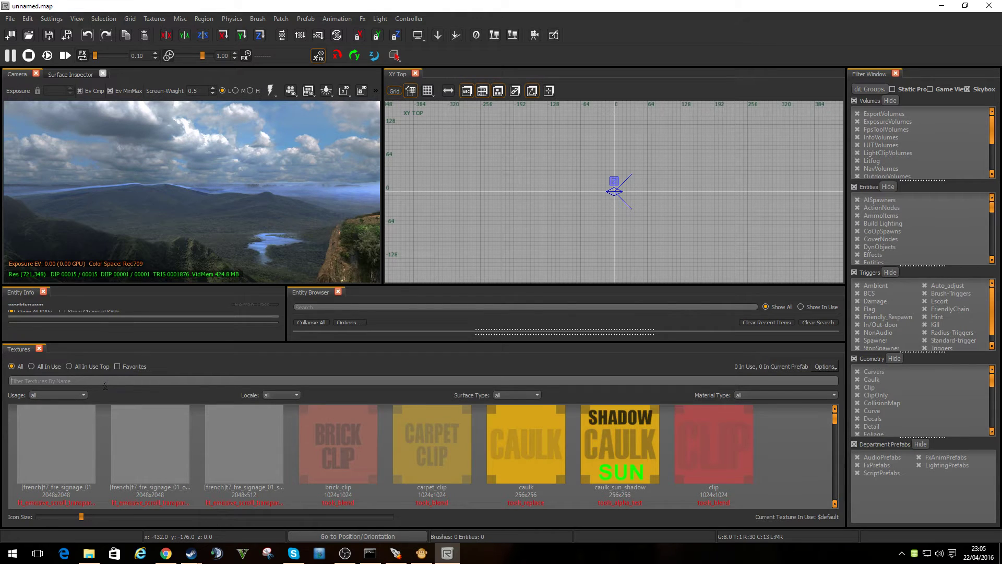
Pick the test texture from the filtered browser and draw a new brush in the XY view
text(tes)
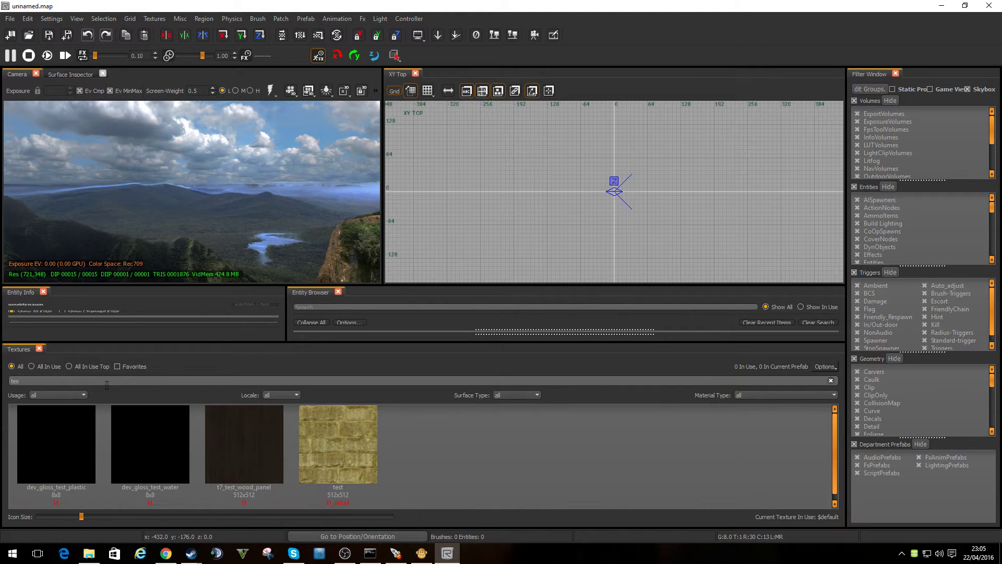
text(t)
click(360, 450)
mouse_move(615, 199)
mouse_down()
mouse_move(707, 182)
mouse_move(593, 92)
mouse_up()
Set the brush height to make it 408x264x176 and apply the test texture to it
key(ctrl+Tab)
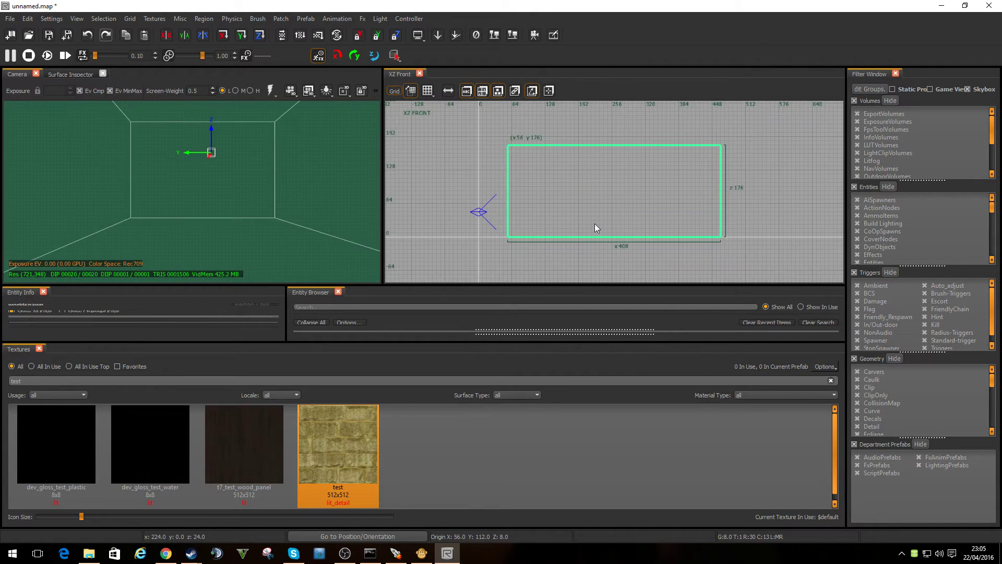
key(ctrl+Tab)
key(ctrl+Tab)
scroll(239, 190, down, 3)
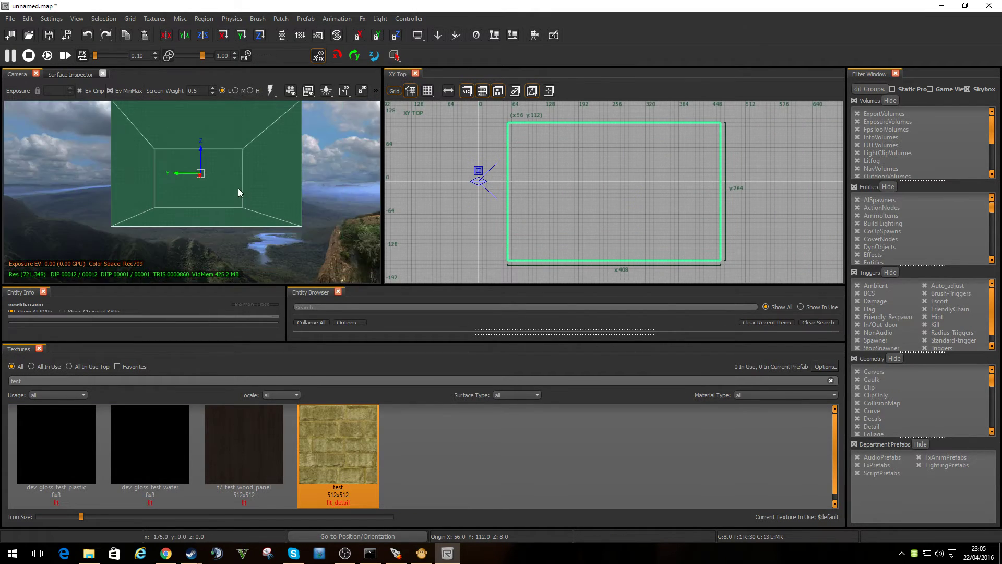
shift+click(239, 198)
shift+click(259, 163)
click(342, 443)
key(Escape)
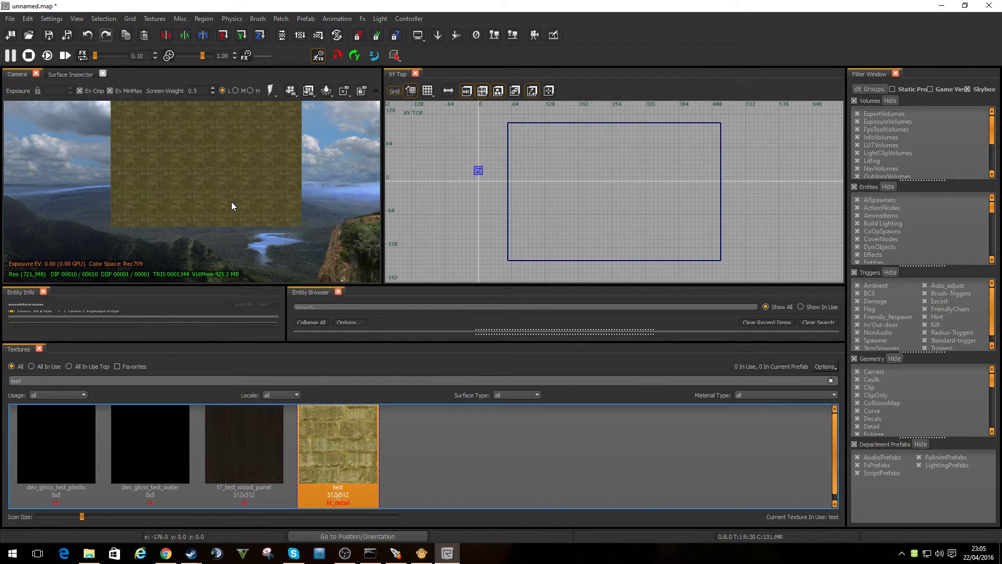
scroll(231, 201, up, 3)
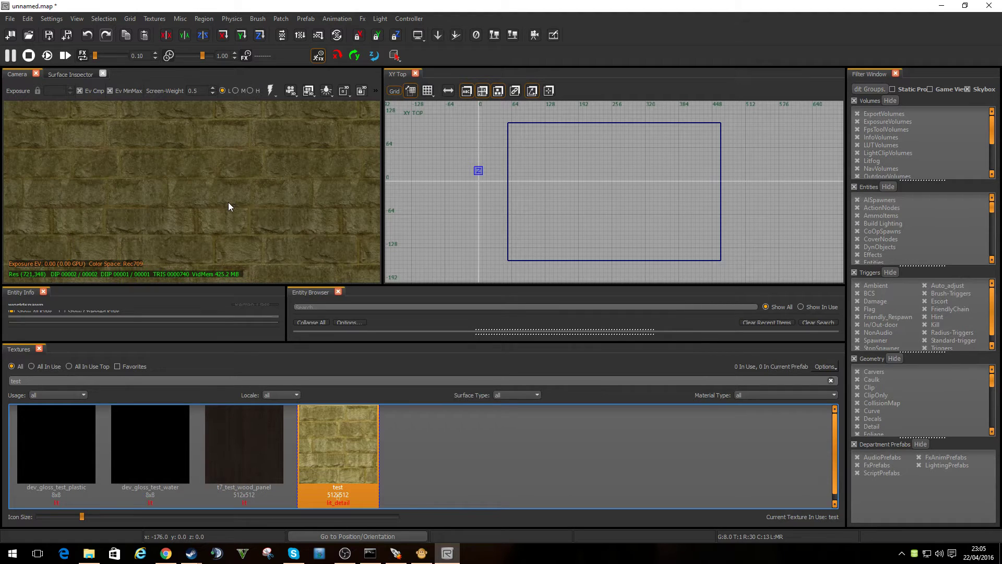
Open the Surface Inspector for the wall face and dock it beside the 3D view
ctrl+shift+click(199, 158)
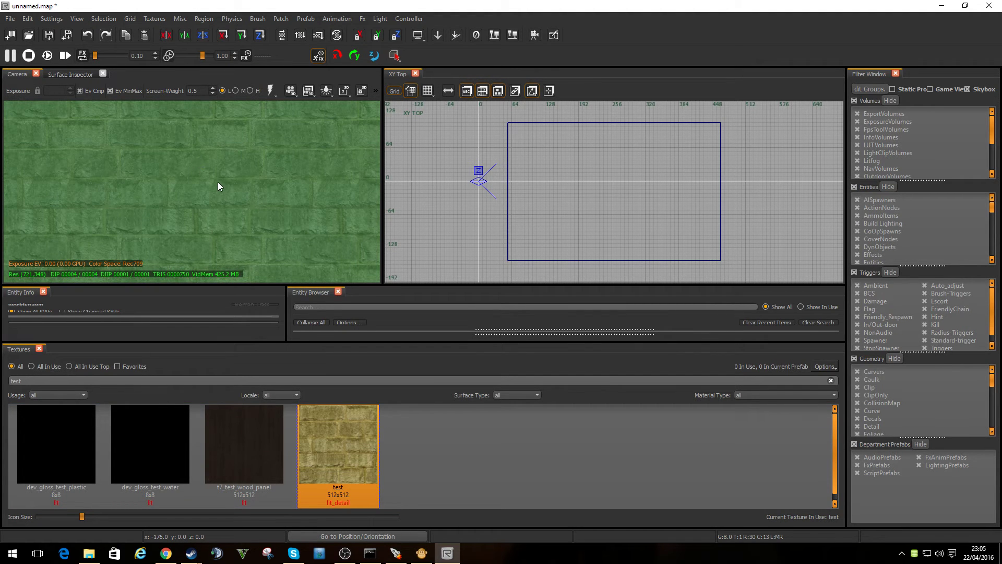
key(s)
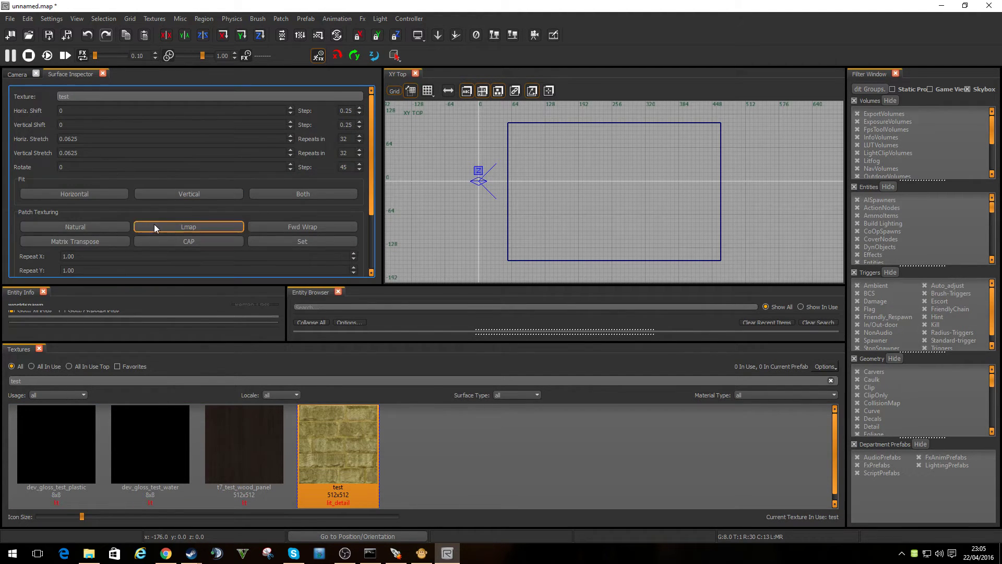
click(290, 114)
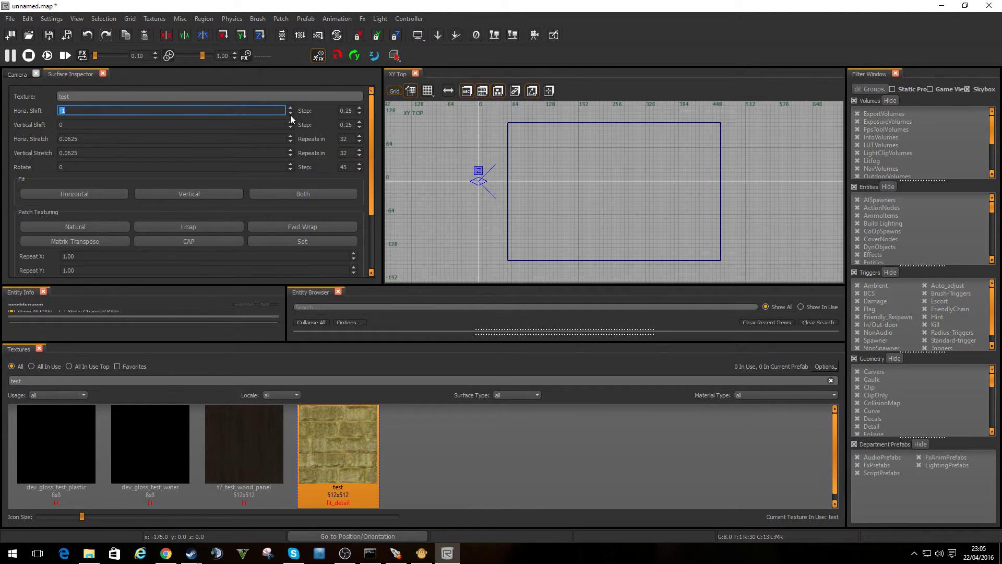
click(18, 74)
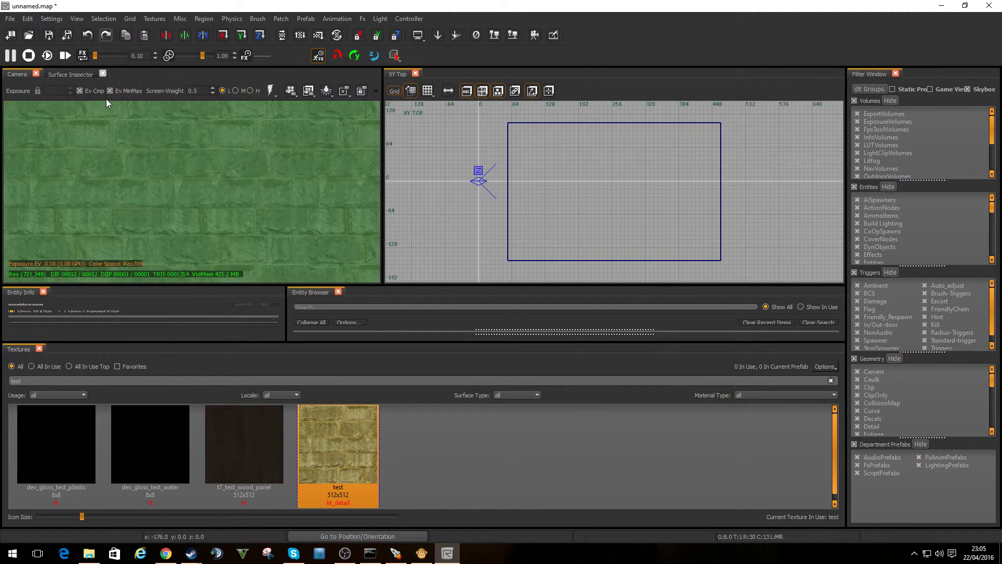
drag(73, 75, 438, 74)
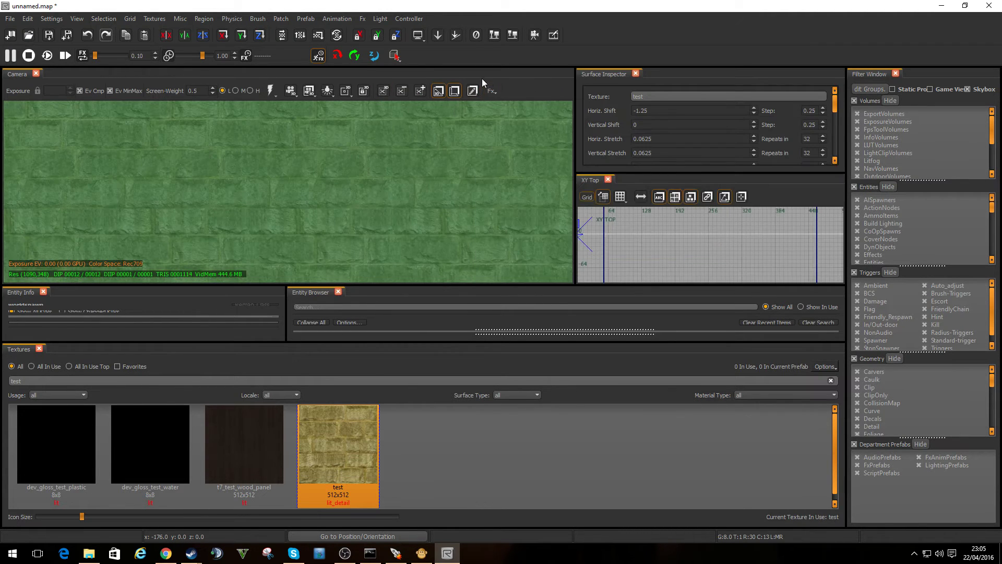
Lower Horiz. Shift to -3.25 and raise Horiz. Stretch to 1.3125
click(754, 113)
click(754, 113)
click(754, 112)
click(754, 112)
click(754, 113)
click(754, 113)
click(754, 113)
click(753, 136)
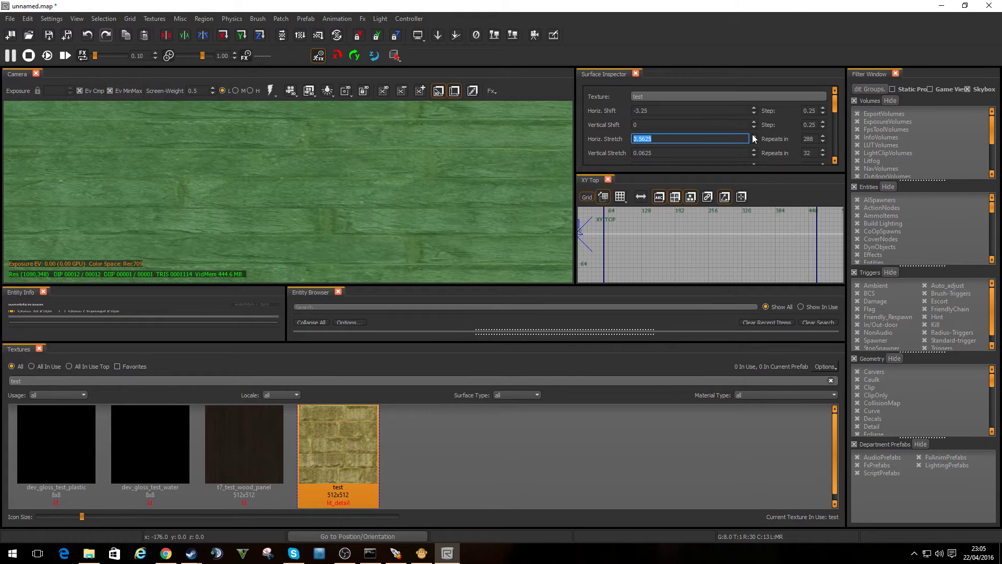
click(754, 136)
click(754, 136)
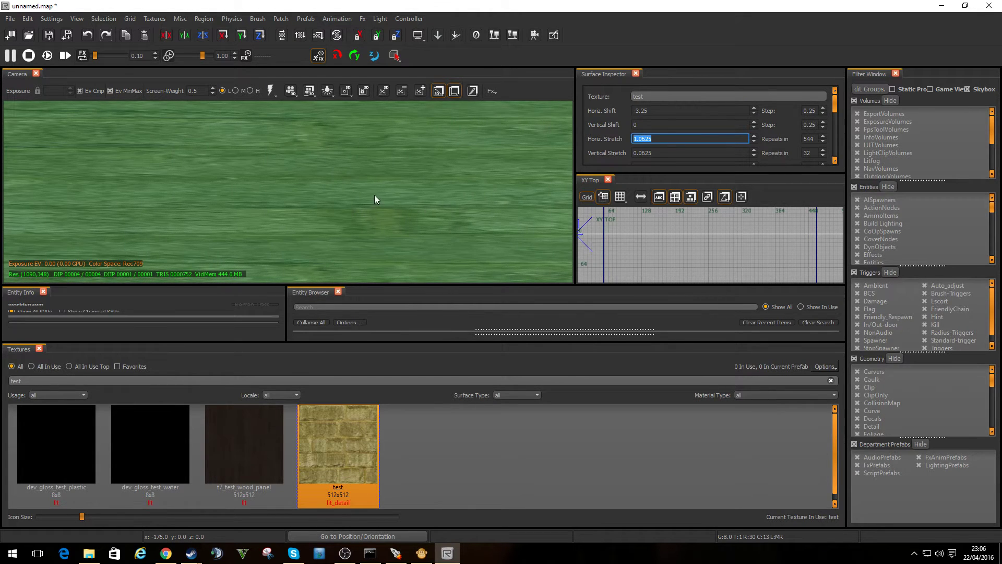
scroll(374, 195, down, 6)
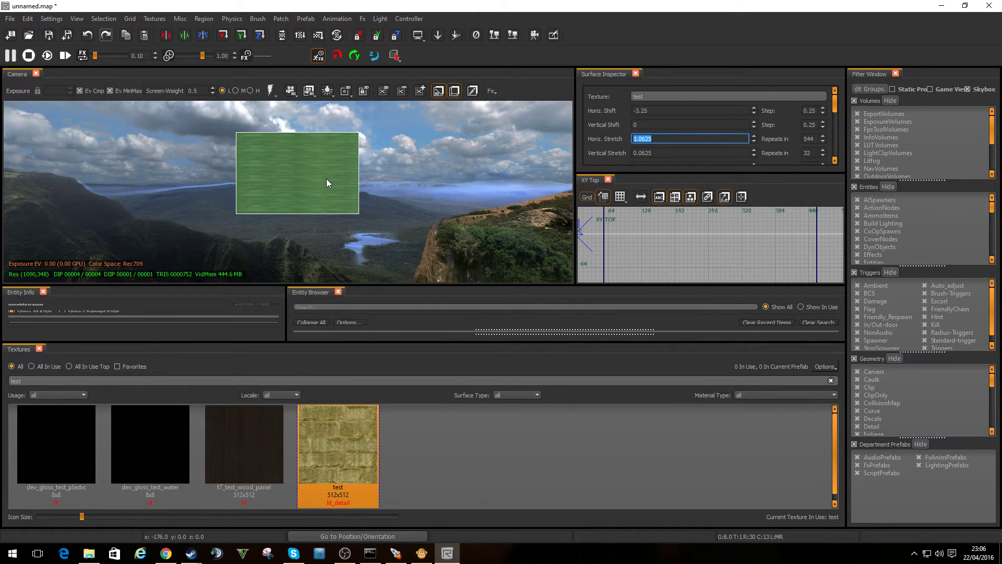
key(Up)
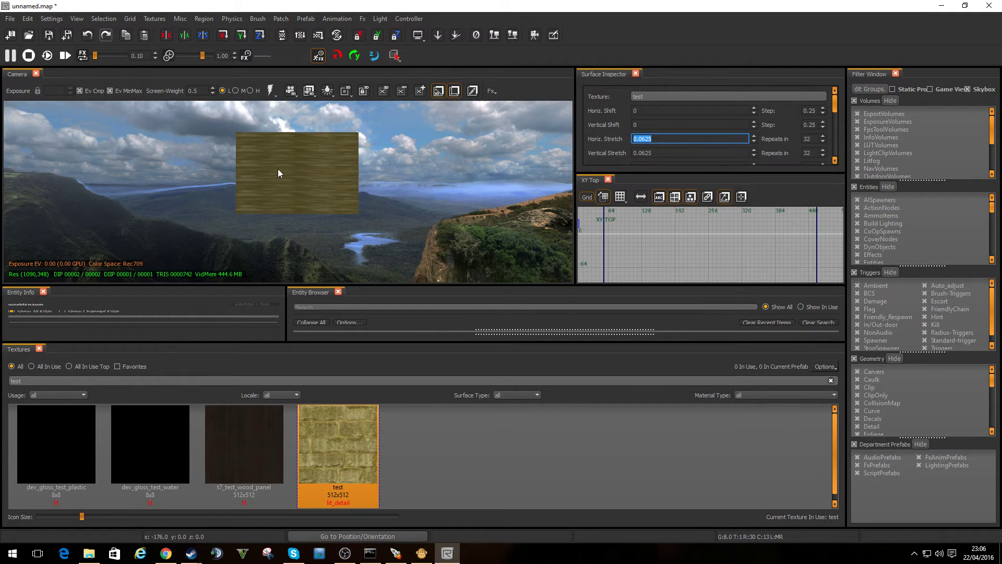
Open the mk_desert folder, then select and clear all its texture files
click(89, 553)
drag(936, 323, 406, 172)
click(684, 333)
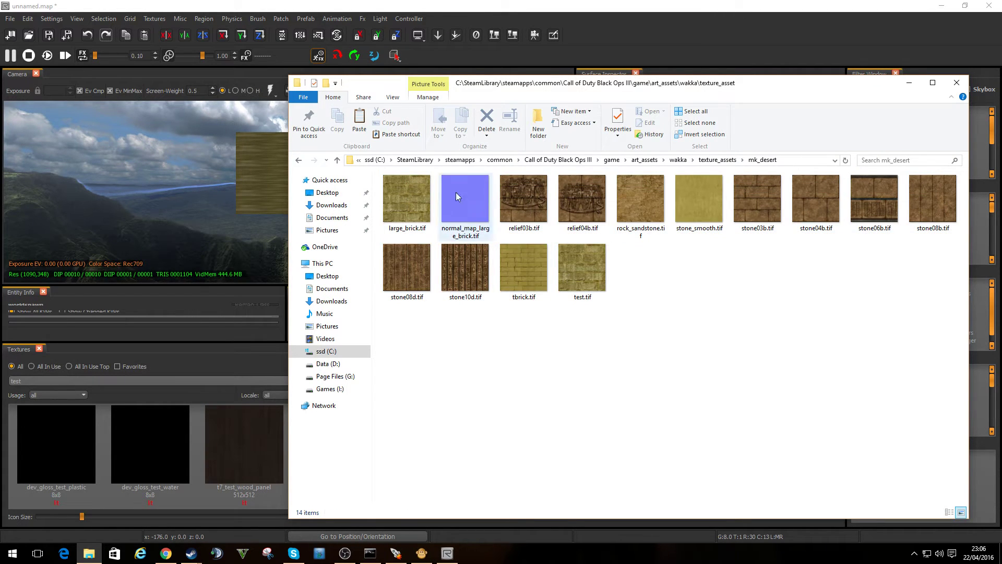
Switch back to Radiant Black and show File > Recent Files
click(2, 21)
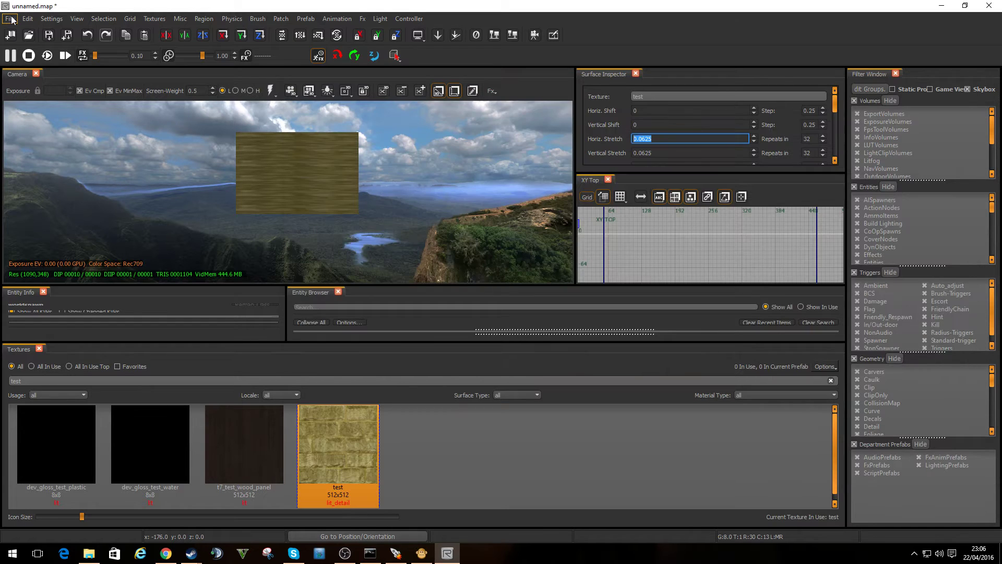
click(9, 19)
mouse_move(72, 150)
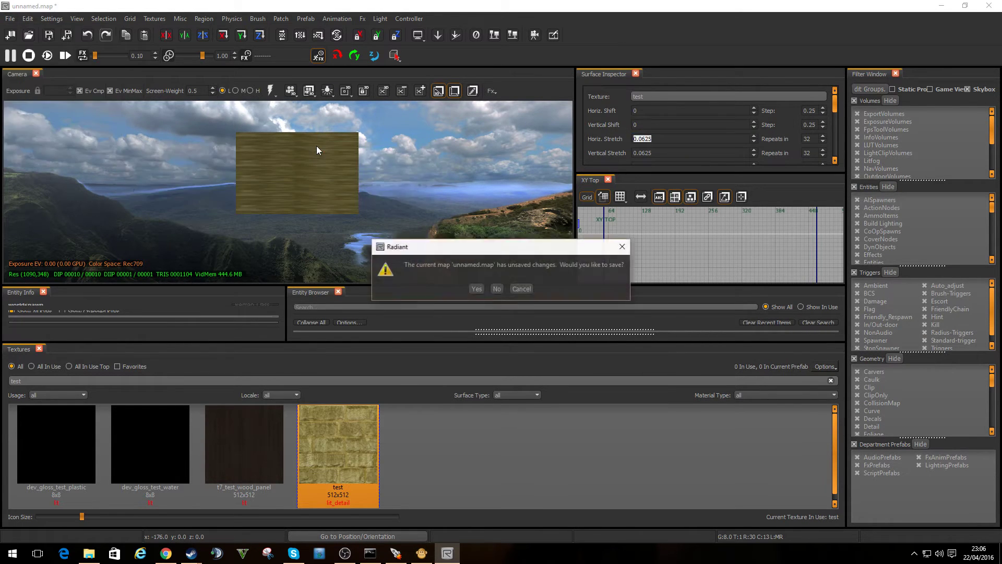
Discard changes to unnamed.map, load mp_vok.map, and fly the camera to the textured pillar
click(497, 289)
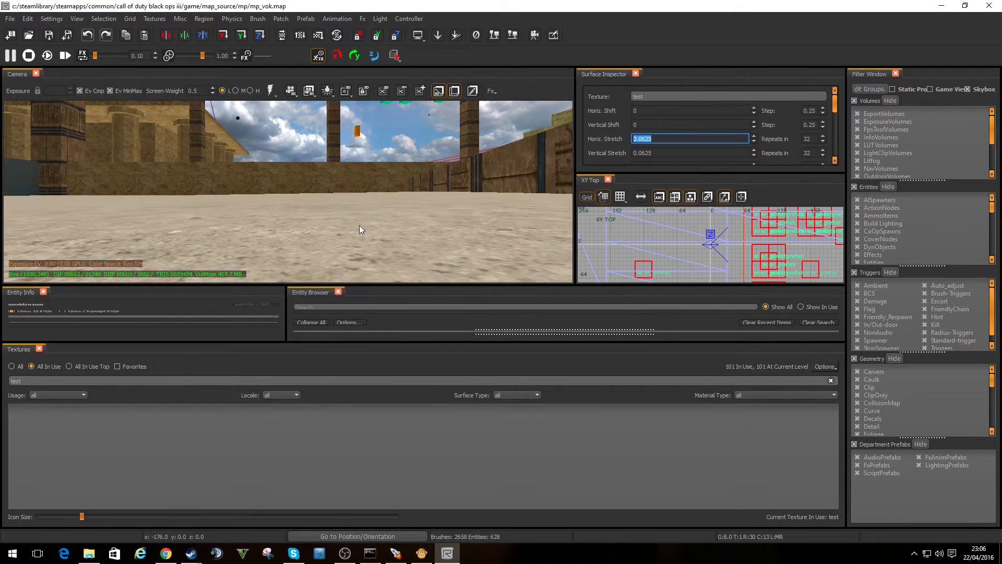
right_drag(328, 189, 416, 249)
Restore the editor, float the Assets panel, and preview large_brick through to stone10d
click(421, 553)
double_click(418, 8)
mouse_move(285, 222)
mouse_down()
mouse_move(459, 230)
mouse_move(292, 237)
mouse_move(301, 214)
mouse_up()
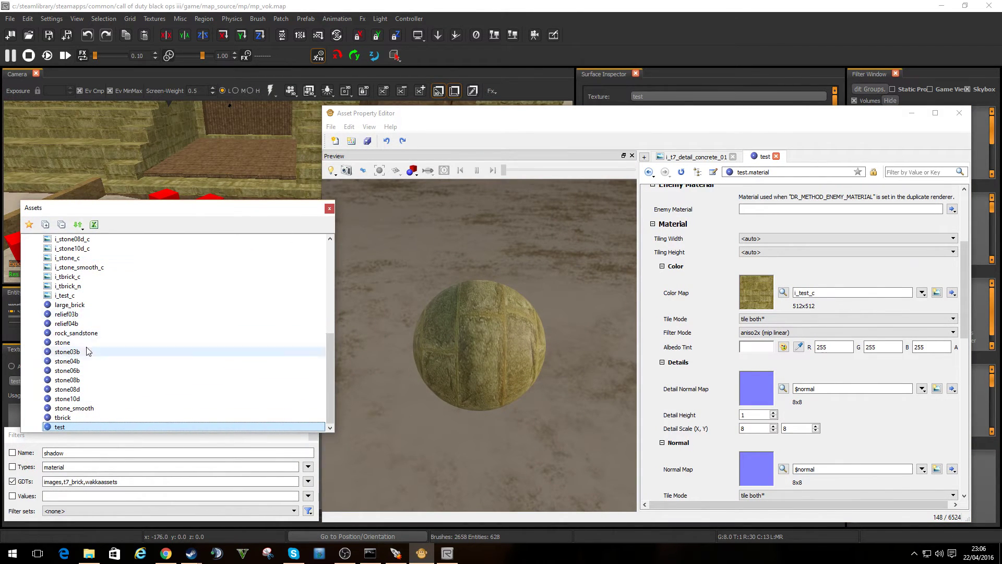
click(81, 306)
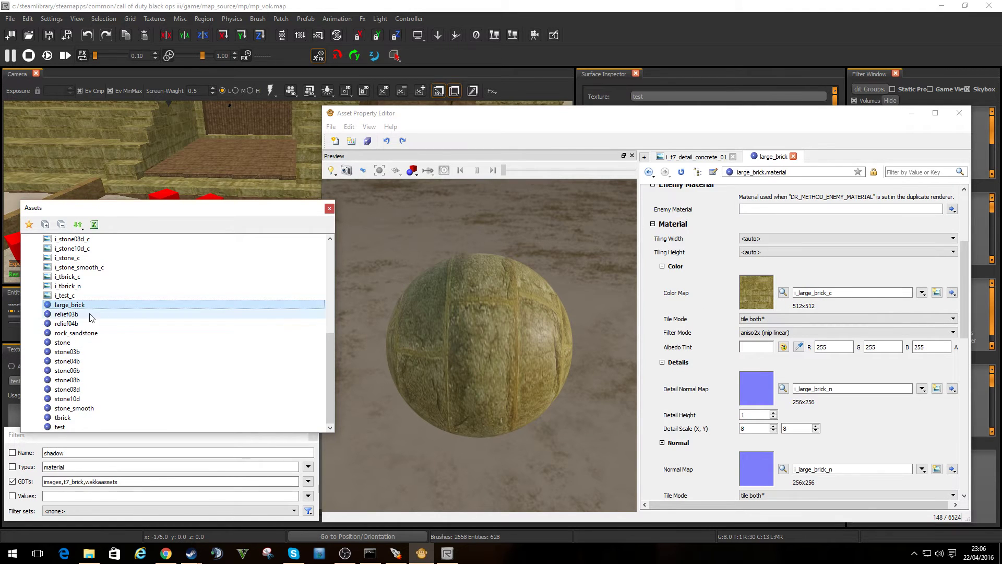
key(Down)
key(Down)
key(Down)
key(Down)
key(Down)
key(Down)
key(Down)
key(Down)
key(Down)
key(Down)
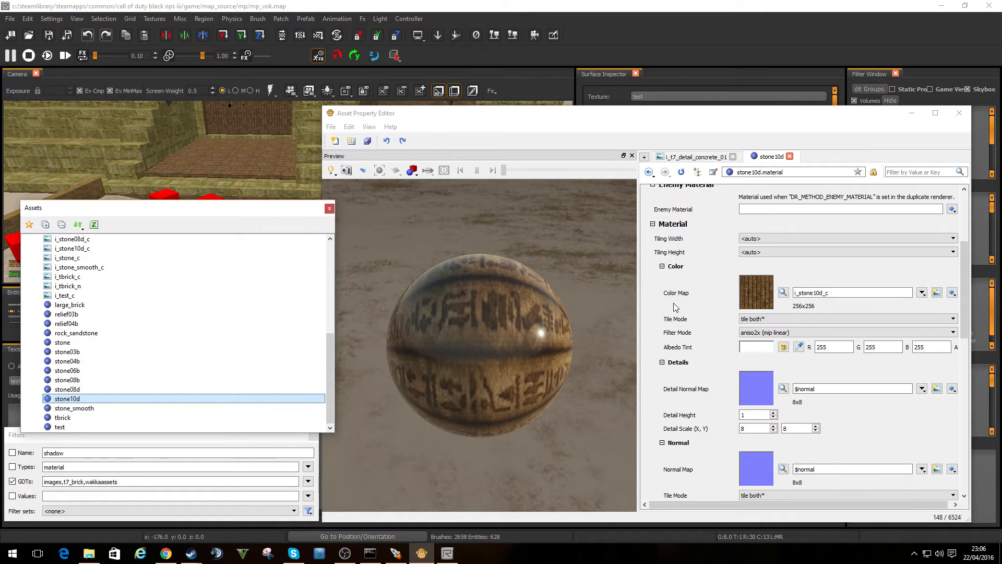
Fly the camera around the hieroglyph wall, then out over the sand to overview the map
click(282, 35)
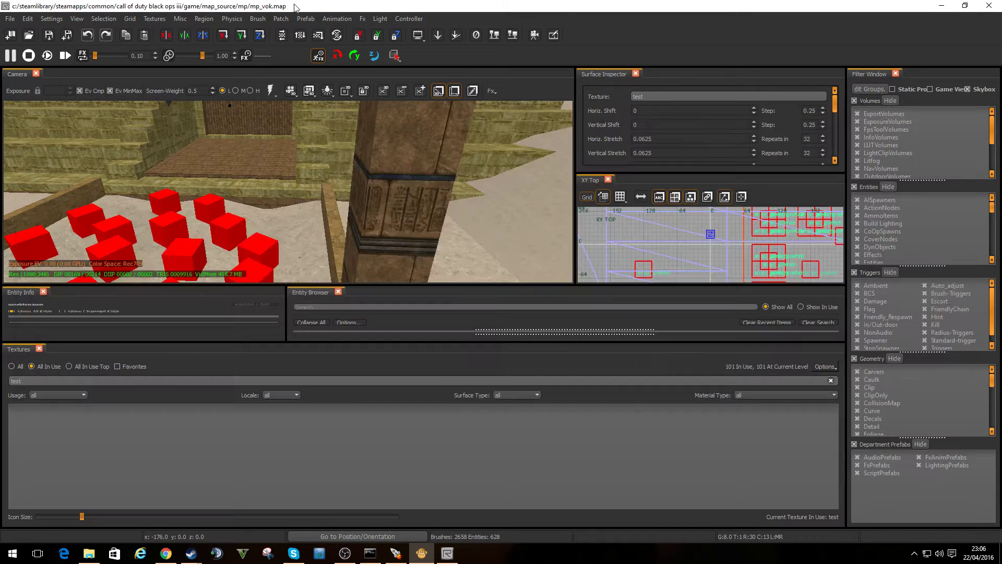
key(Up)
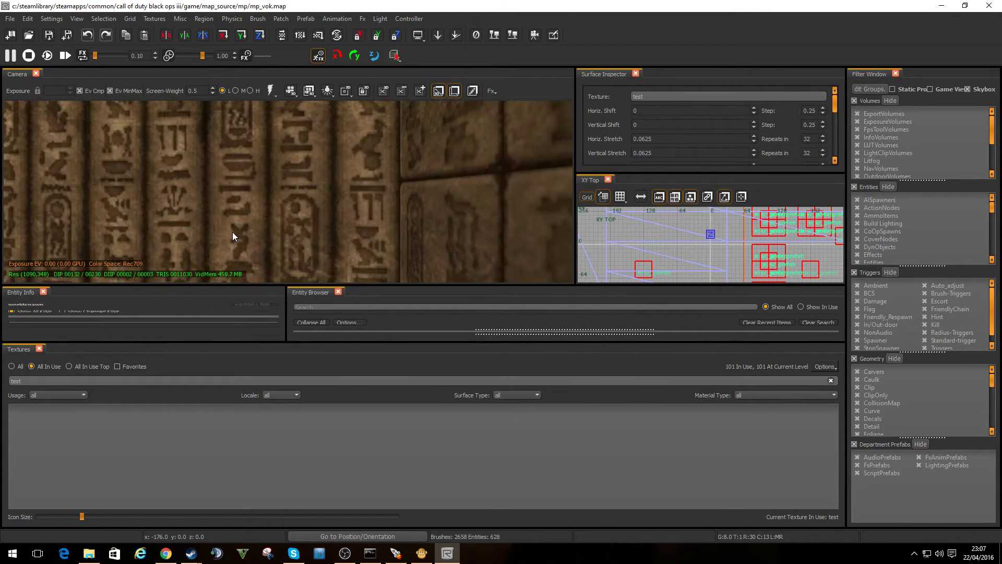
key(Left)
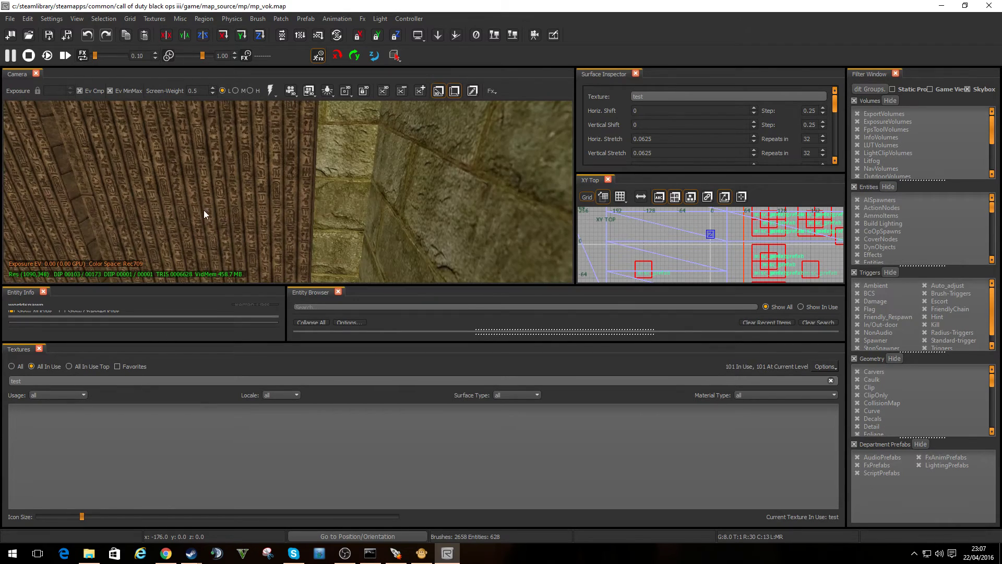
right_click(198, 208)
key(Up)
key(Up)
mouse_move(218, 218)
right_down()
mouse_move(207, 225)
mouse_move(213, 209)
mouse_move(213, 232)
mouse_move(210, 204)
mouse_move(210, 222)
mouse_move(143, 215)
mouse_move(230, 222)
right_up()
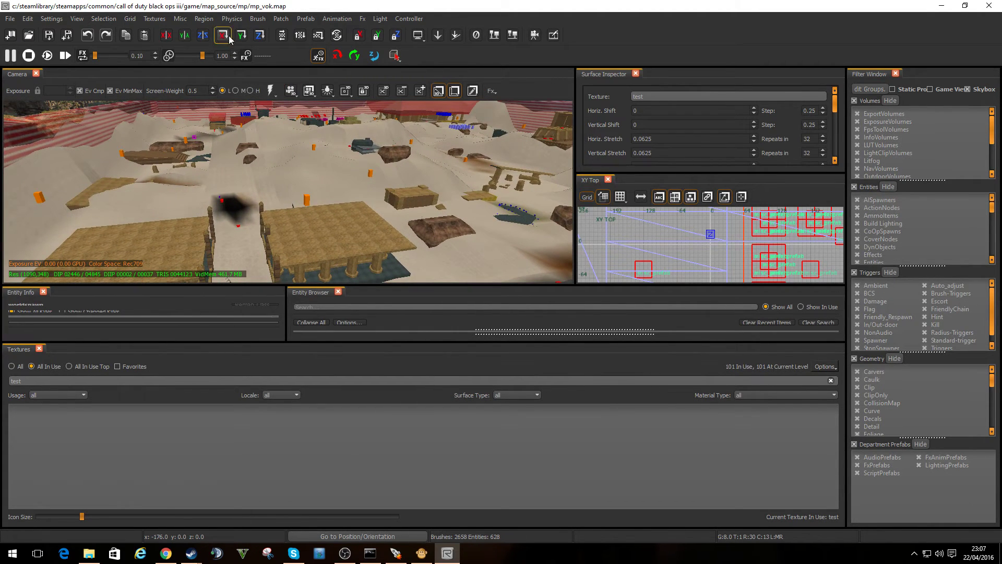
Open Textures > Find/Replace and cancel it without replacing anything
click(155, 19)
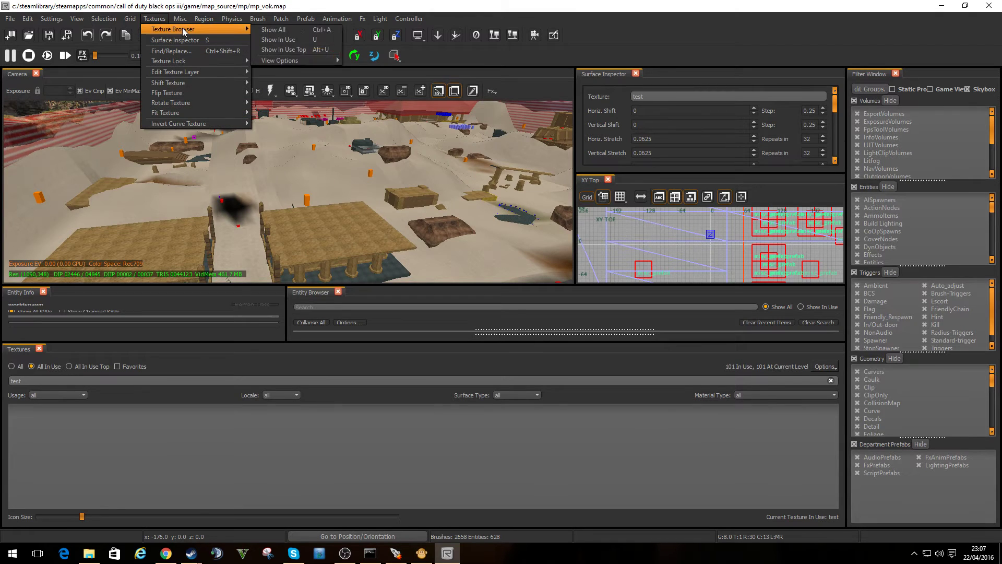
click(194, 54)
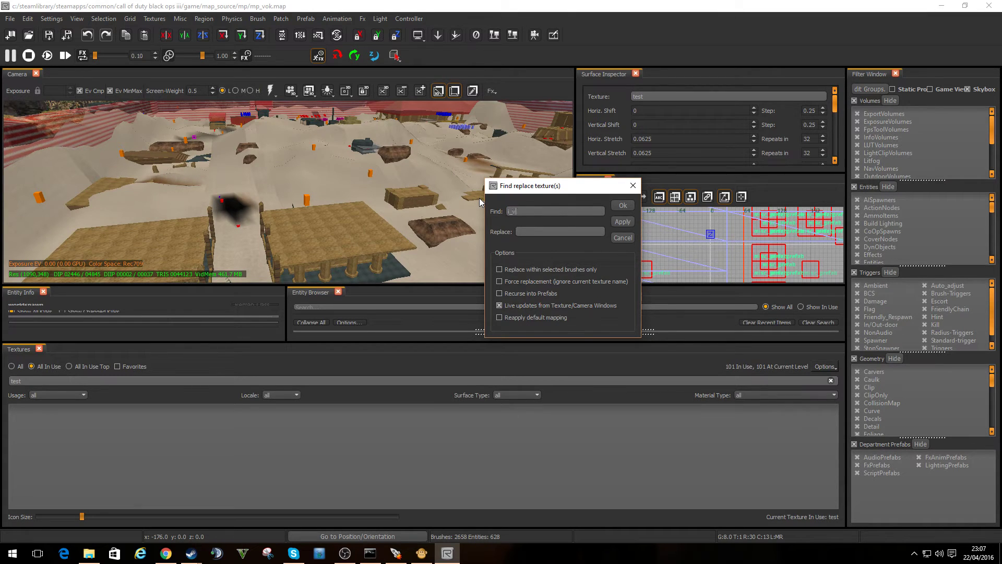
click(622, 237)
Copy the wooden platform's texture name ch_plaster04 from the Surface Inspector
shift+click(394, 273)
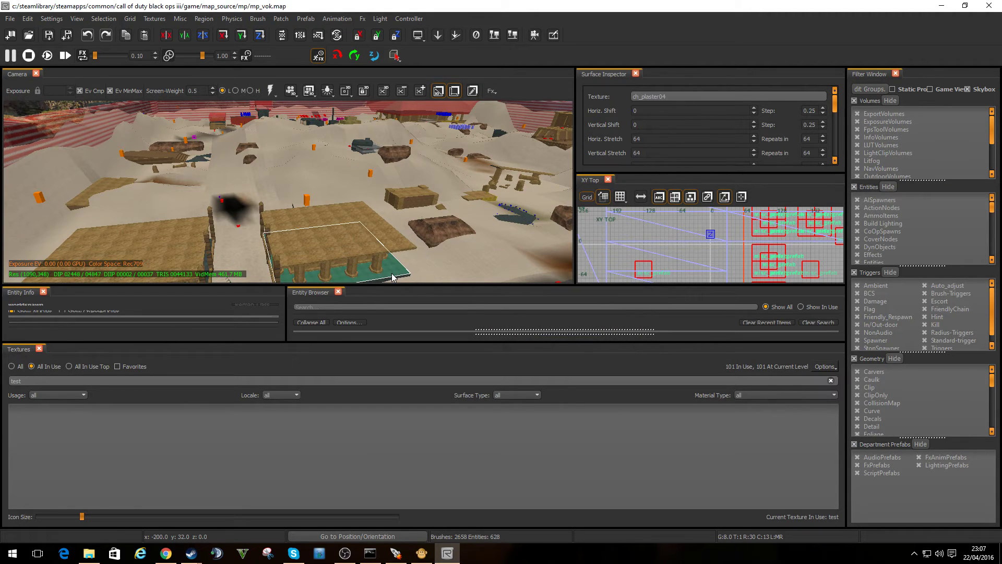
click(635, 74)
key(s)
key(s)
key(s)
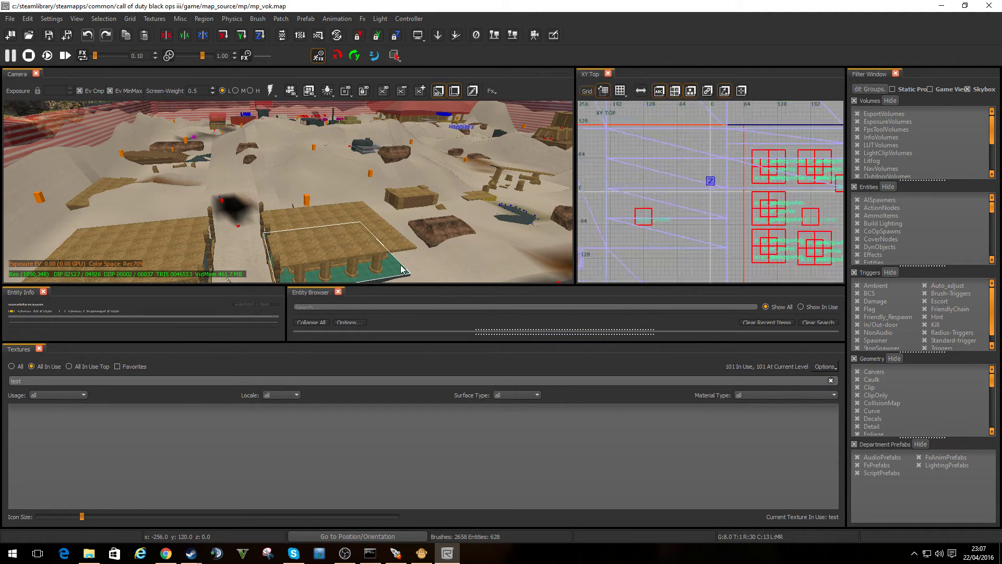
double_click(686, 97)
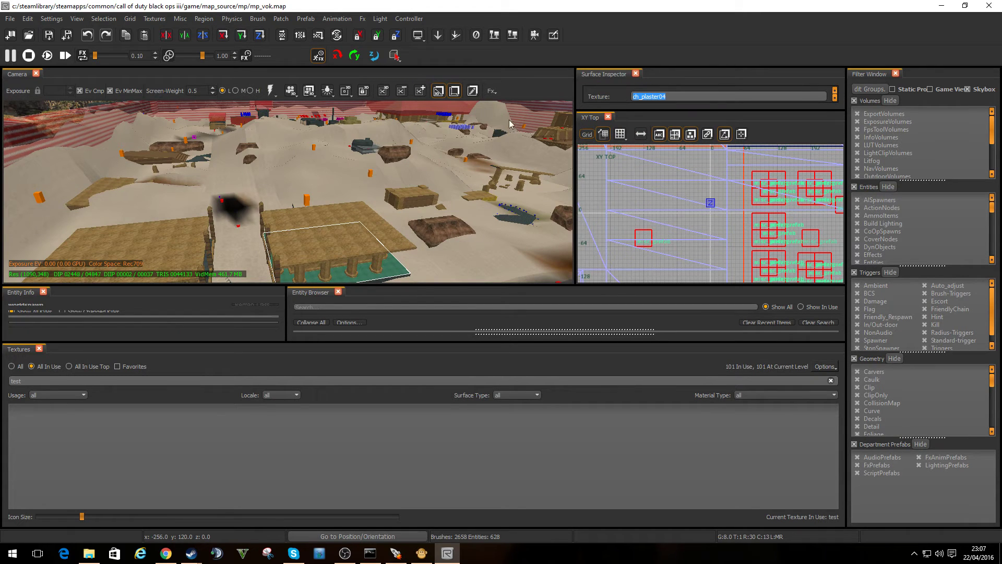
key(Escape)
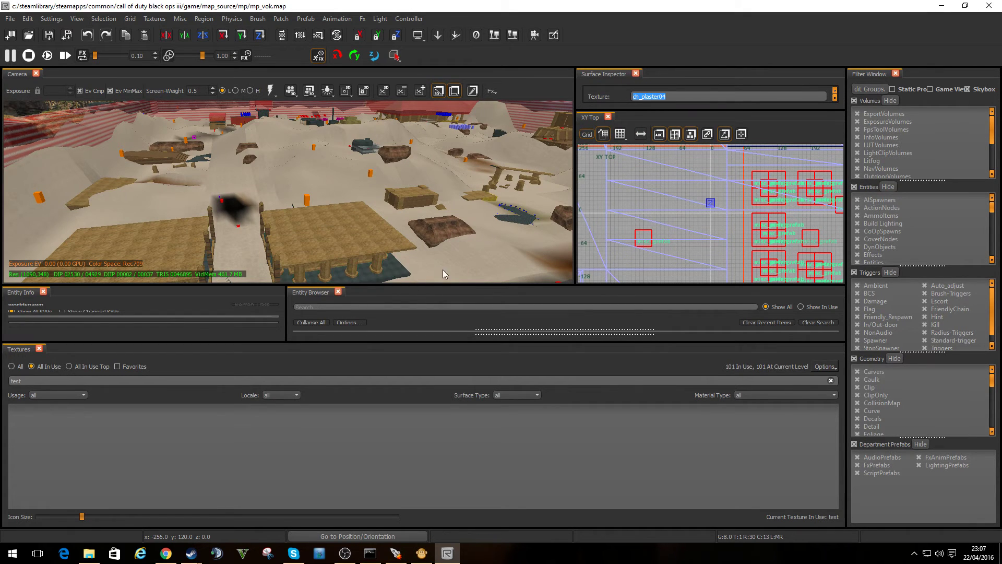
Open Find/Replace and search all textures for 'conc'
click(154, 18)
click(184, 52)
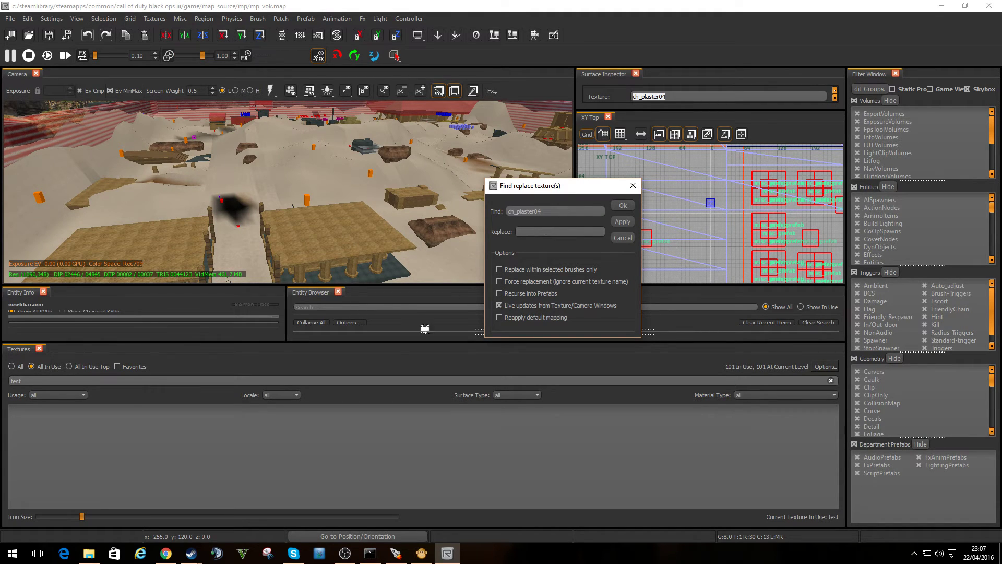
drag(31, 380, 1, 381)
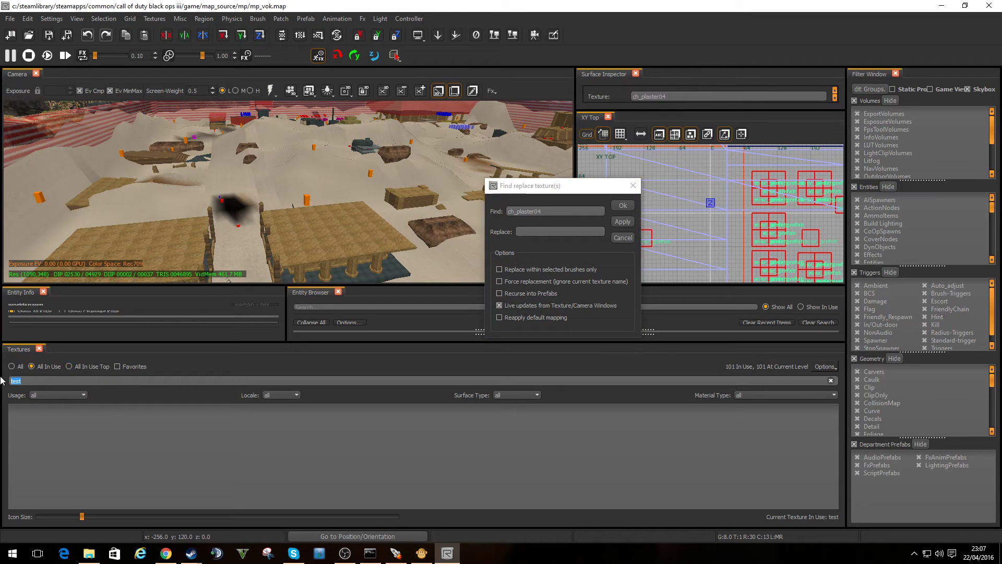
text(conc)
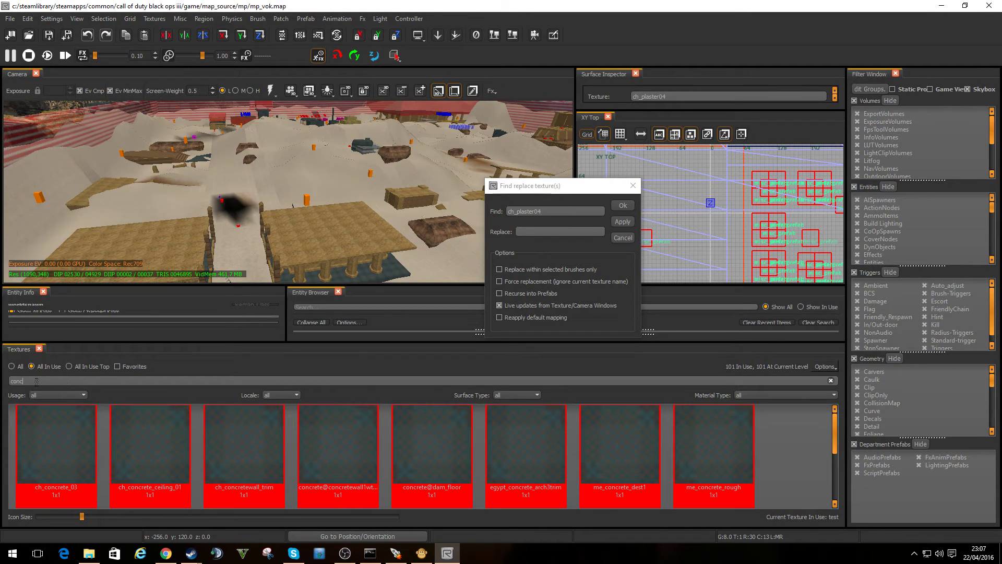
click(15, 366)
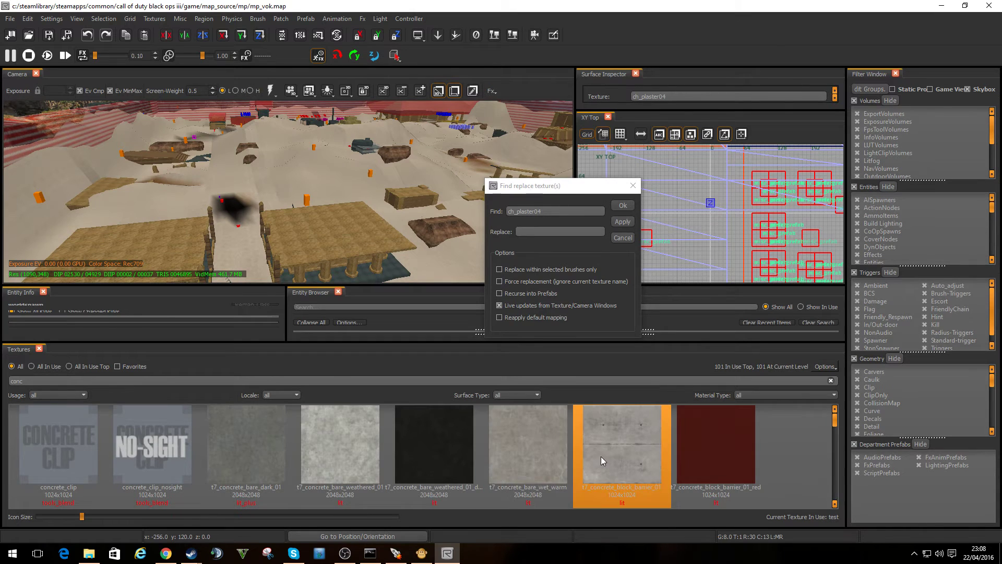
scroll(601, 459, down, 3)
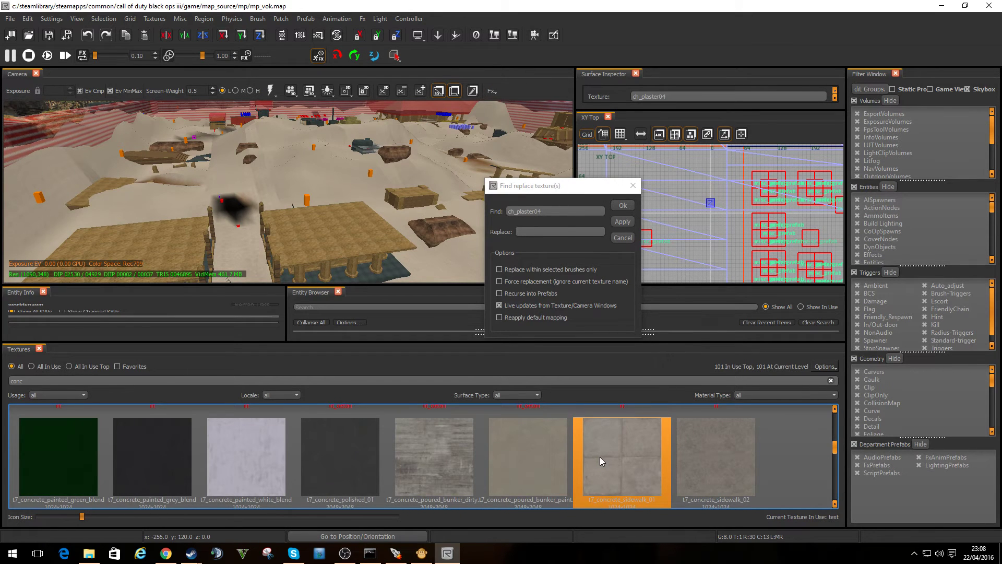
Replace ch_plaster04 with t7_concrete_sidewalk_01 and confirm the invalid-material warnings
click(541, 230)
click(629, 451)
click(621, 221)
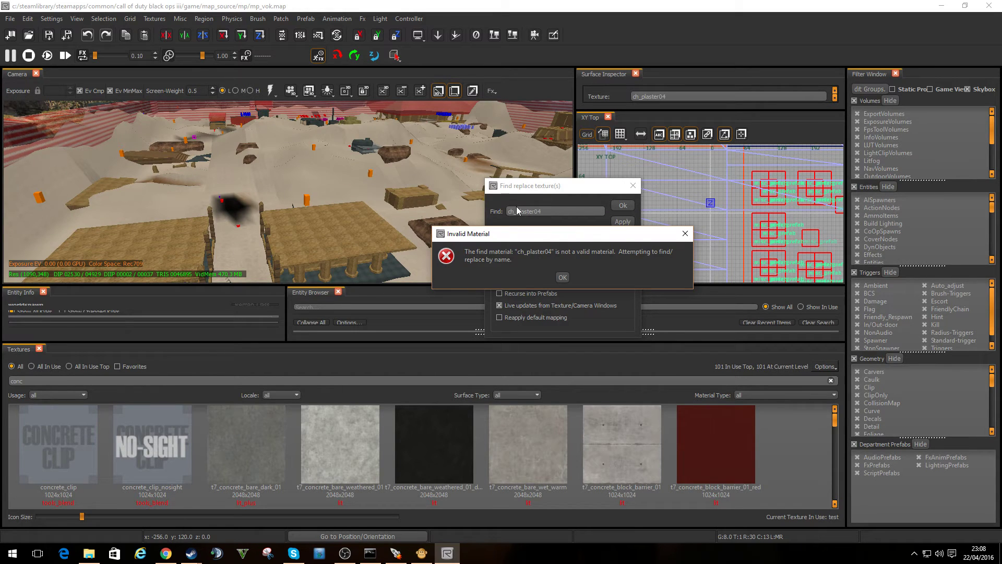
click(562, 277)
click(622, 205)
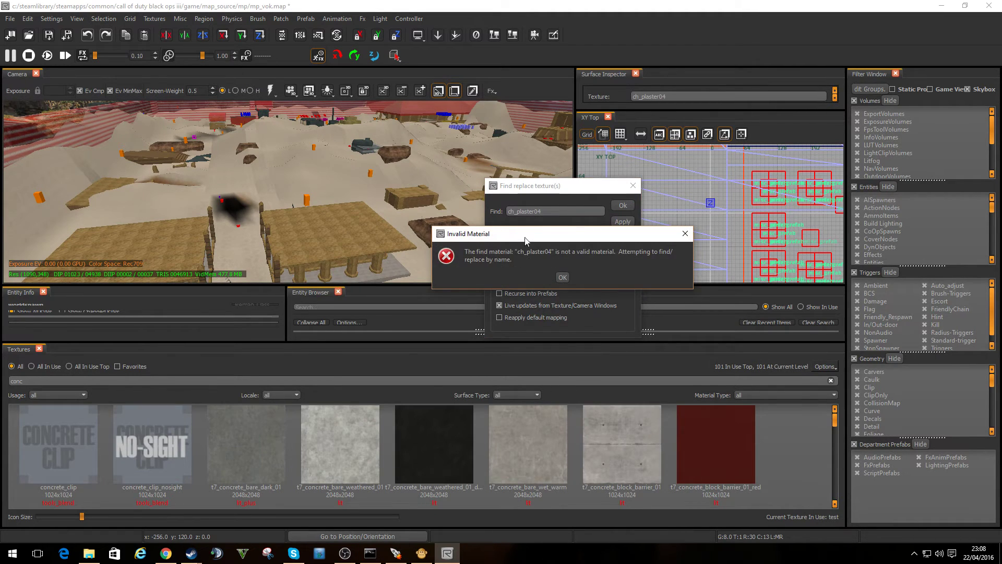
click(562, 277)
right_drag(424, 260, 340, 183)
right_drag(285, 209, 421, 556)
Maximize the Asset Property Editor and dock the floating Assets list on the left
click(421, 554)
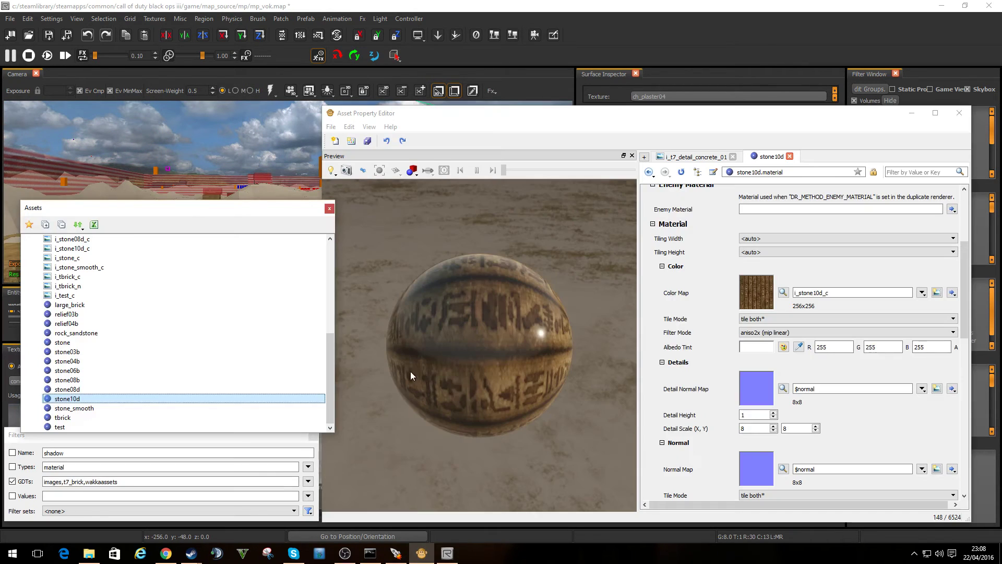
drag(284, 208, 315, 263)
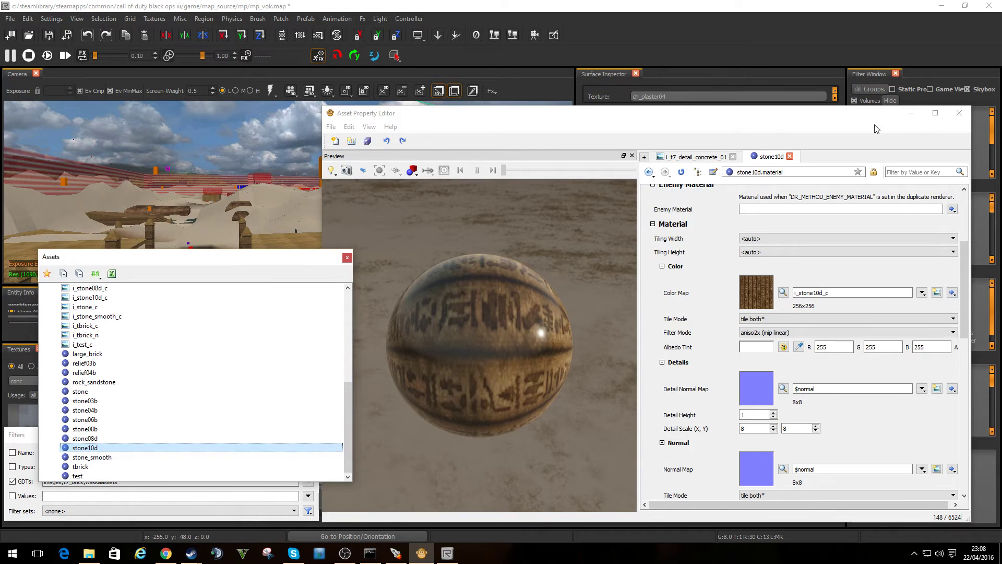
click(934, 113)
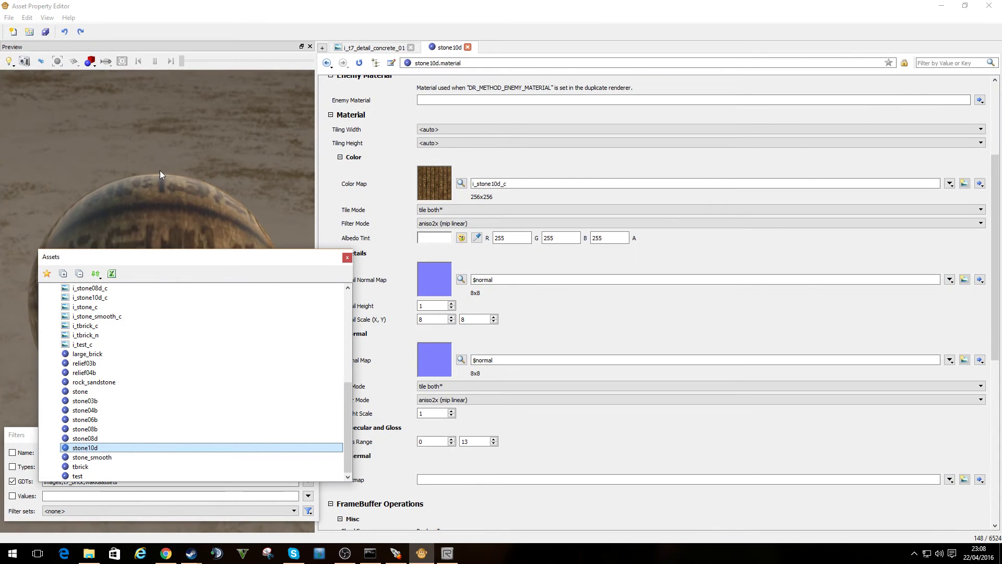
double_click(147, 258)
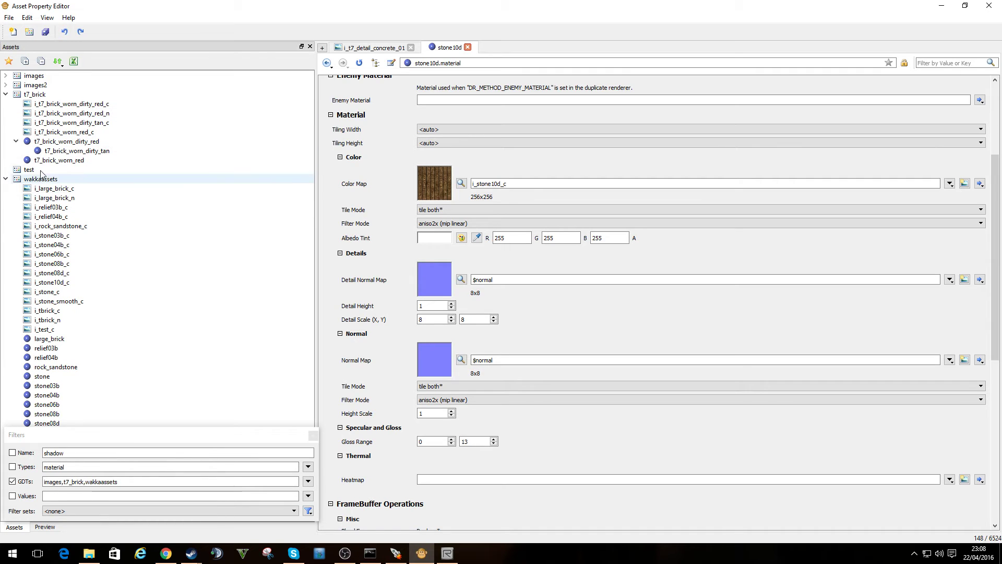
Cancel a new GDT, then expand and select the wakkaassets GDT
click(7, 179)
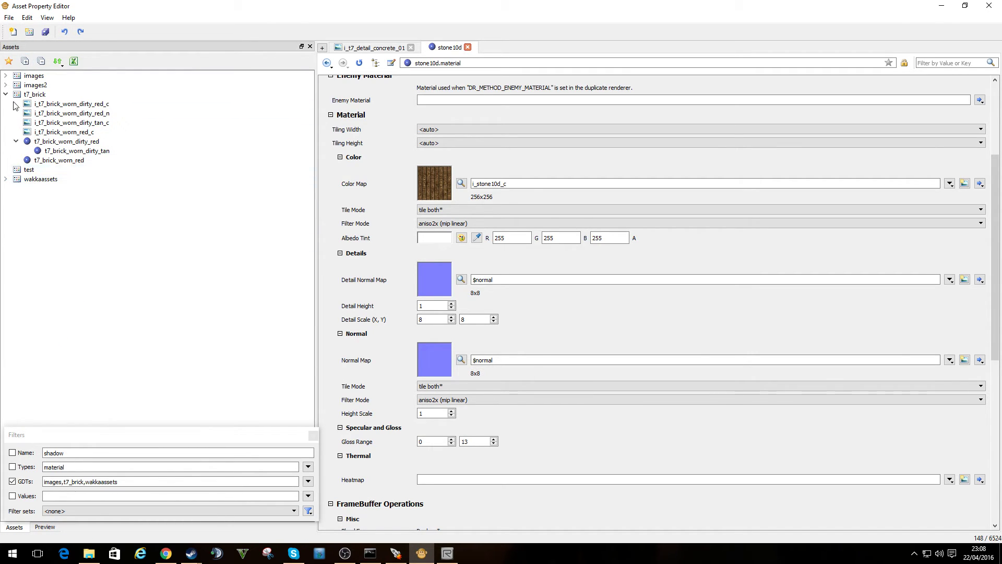
click(30, 32)
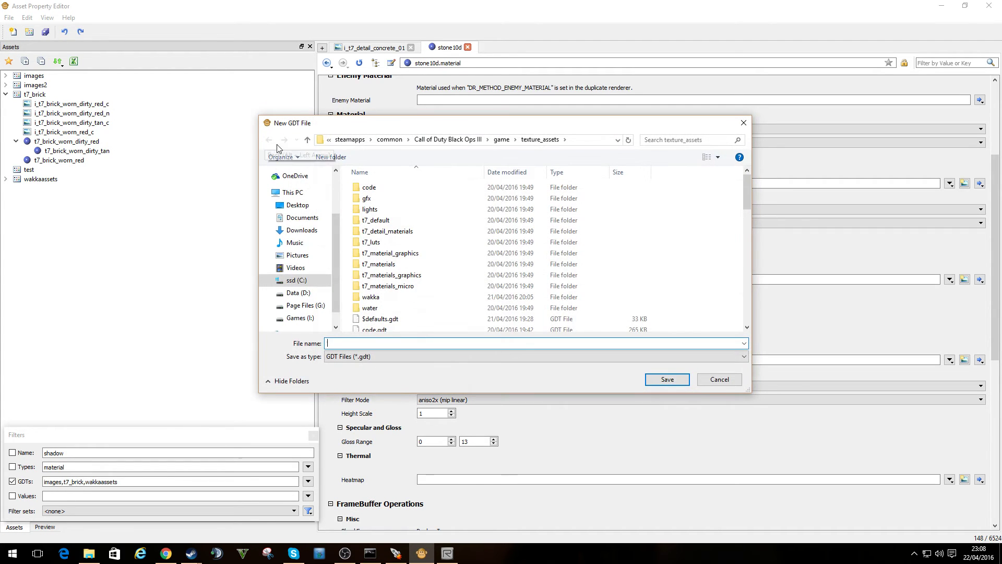
click(718, 382)
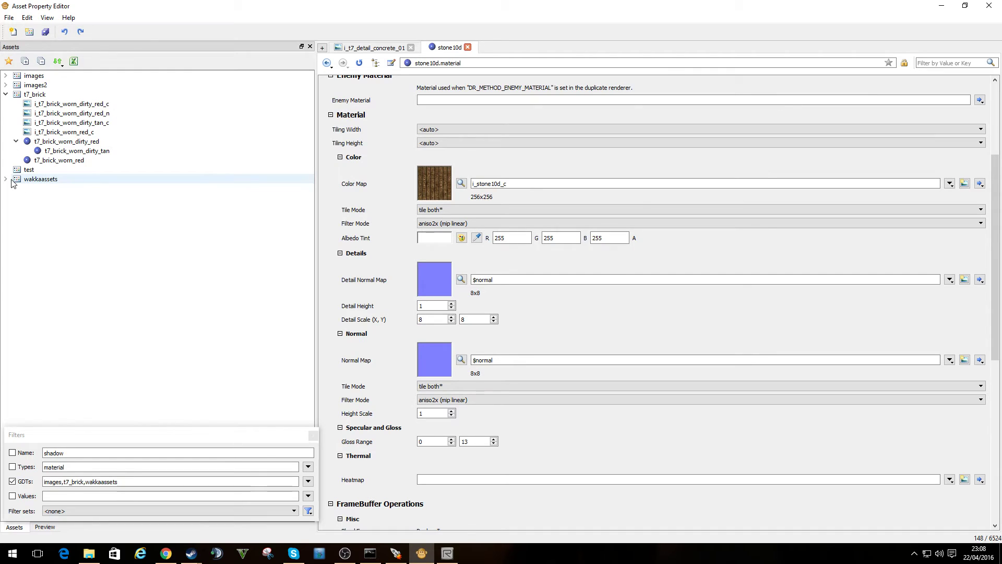
click(6, 179)
click(42, 180)
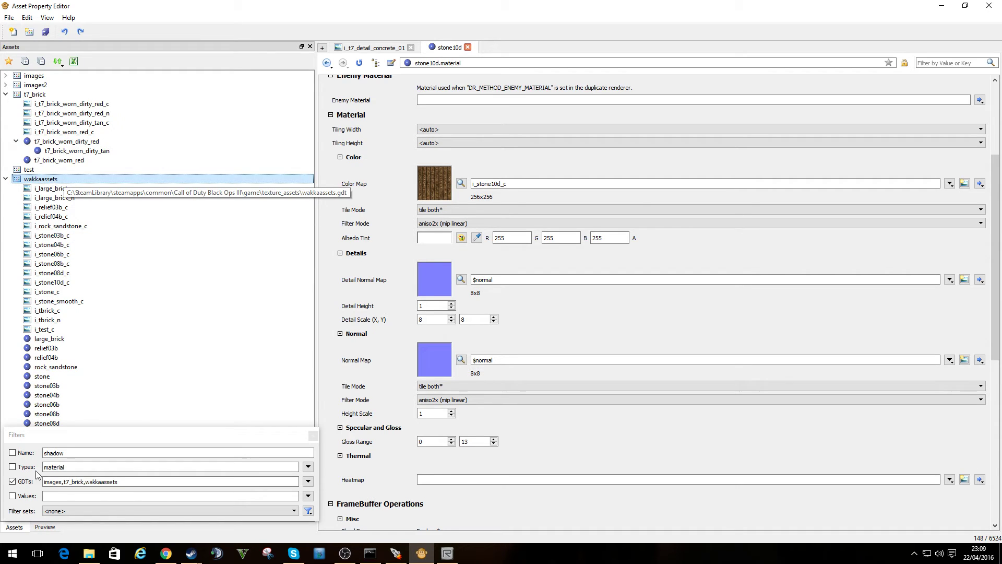
Collapse the expanded asset groups from $defaults through gfx_lensflares
click(12, 481)
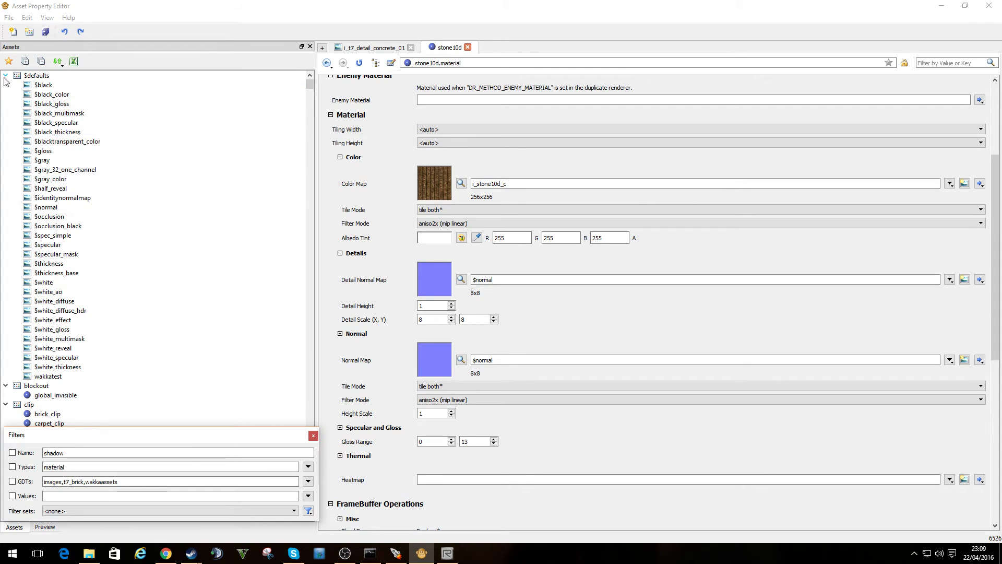
click(5, 75)
click(5, 84)
click(8, 102)
click(5, 94)
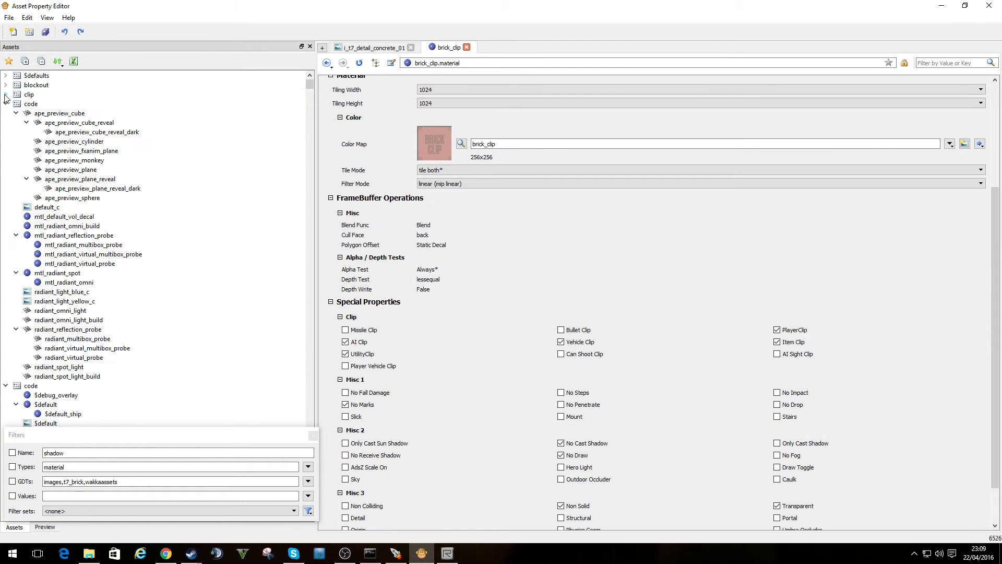
click(5, 103)
click(5, 112)
click(6, 122)
click(5, 131)
click(5, 141)
click(10, 159)
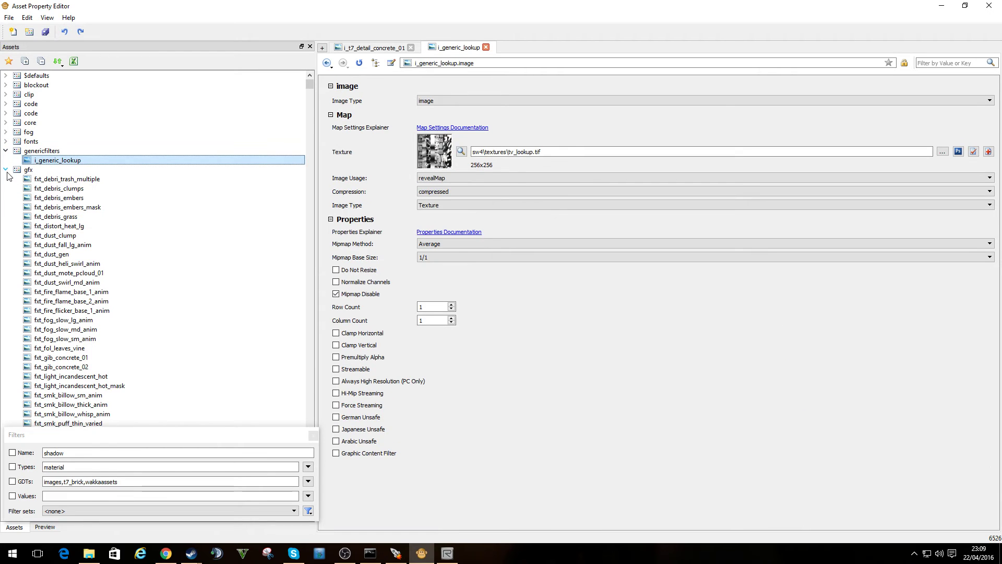
click(6, 169)
click(5, 179)
click(6, 188)
click(5, 198)
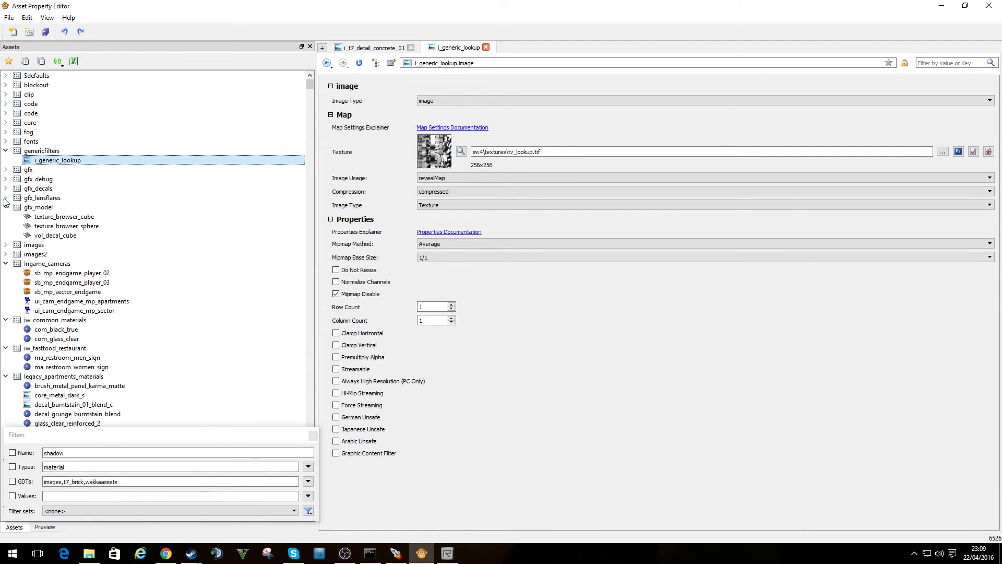
Tick the GDTs filter to show only images, t7_brick and wakkaassets (150 of 6526)
scroll(5, 263, down, 10)
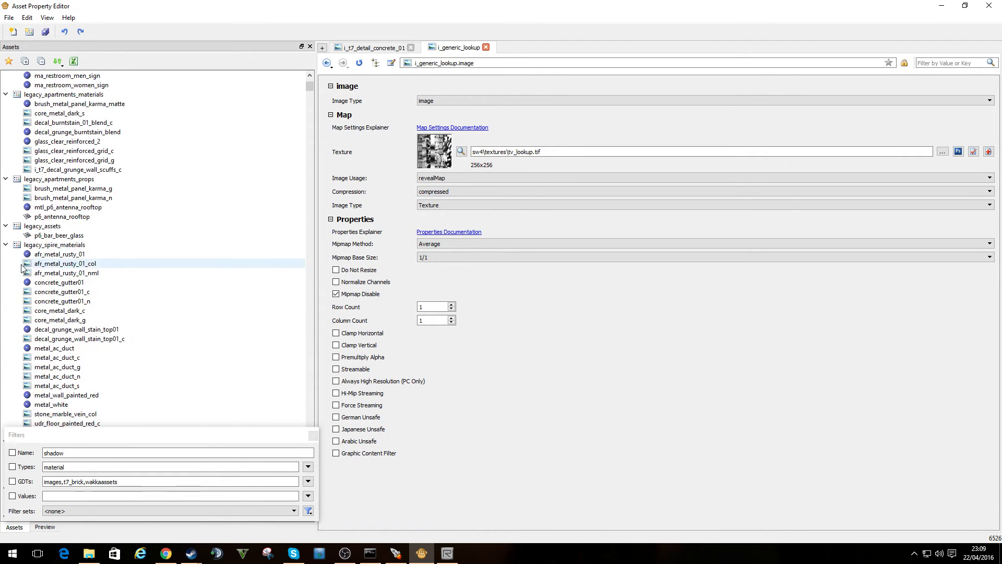
scroll(21, 268, down, 4)
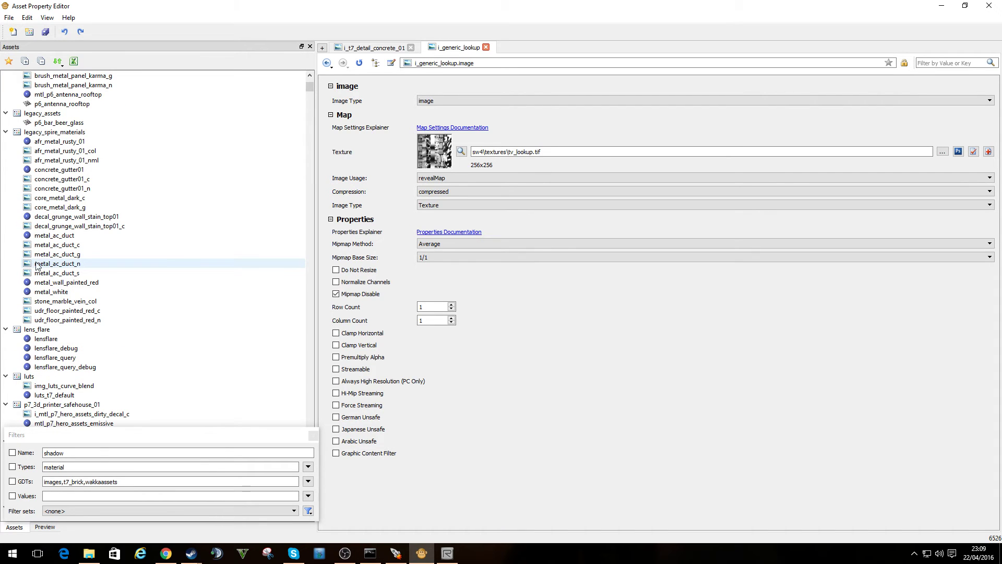
scroll(78, 285, down, 12)
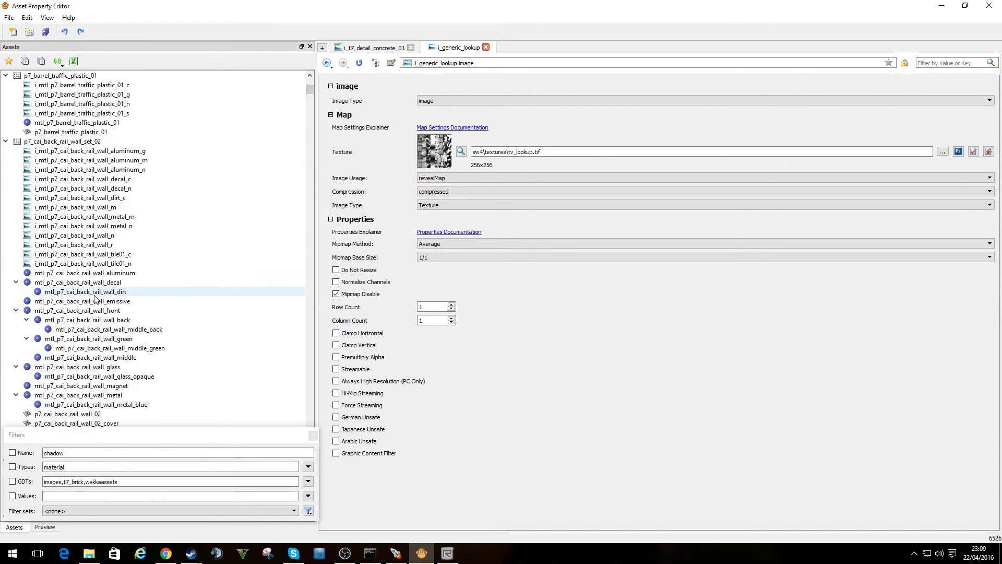
scroll(95, 297, down, 10)
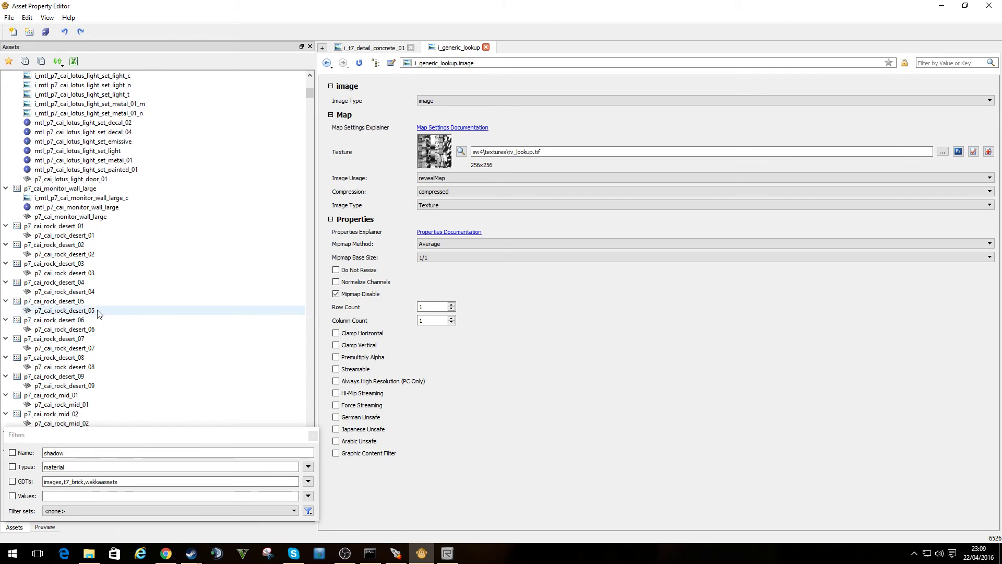
scroll(97, 313, down, 12)
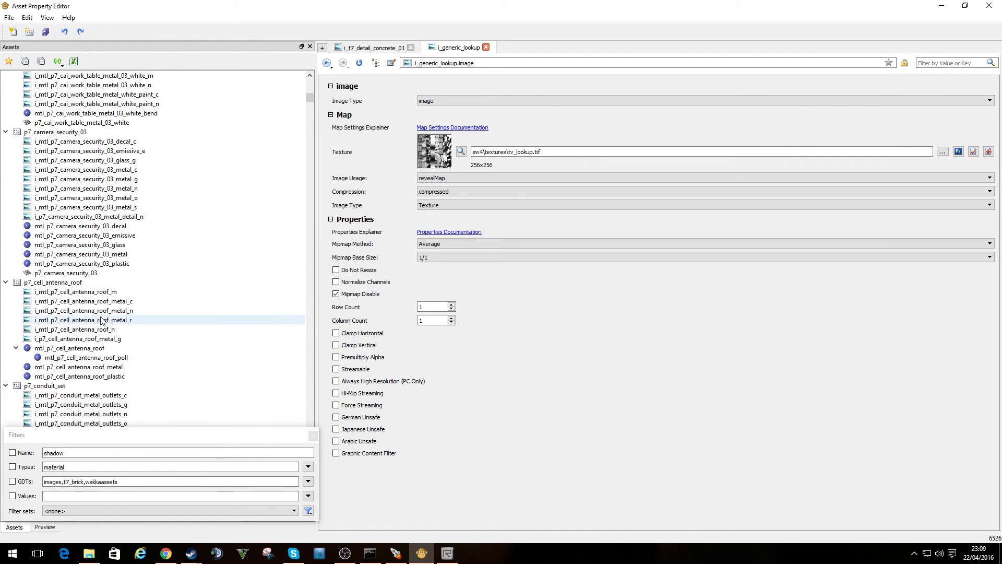
click(12, 480)
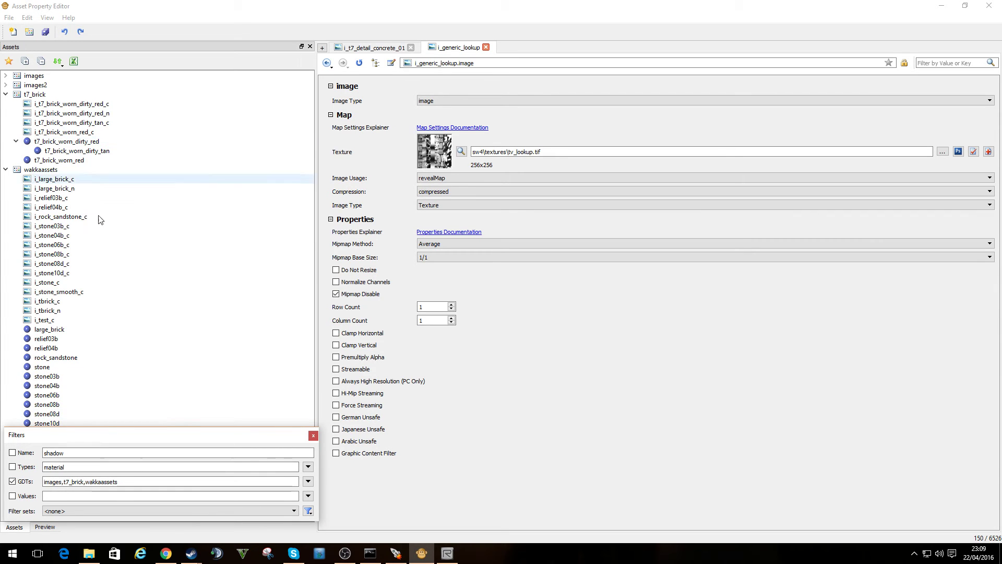
Select the wakkaassets group in the asset tree and bring up its context menu
click(308, 467)
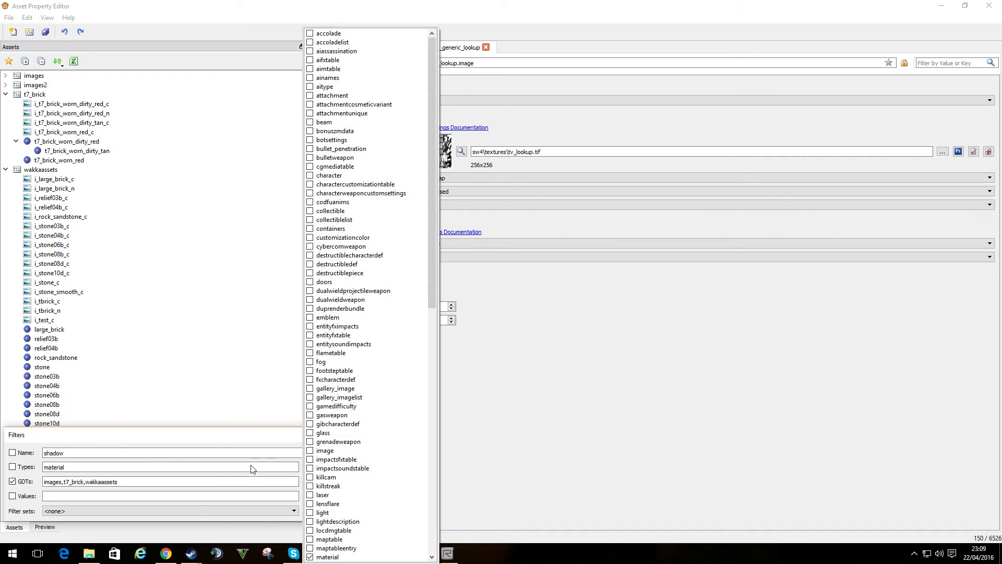
click(228, 466)
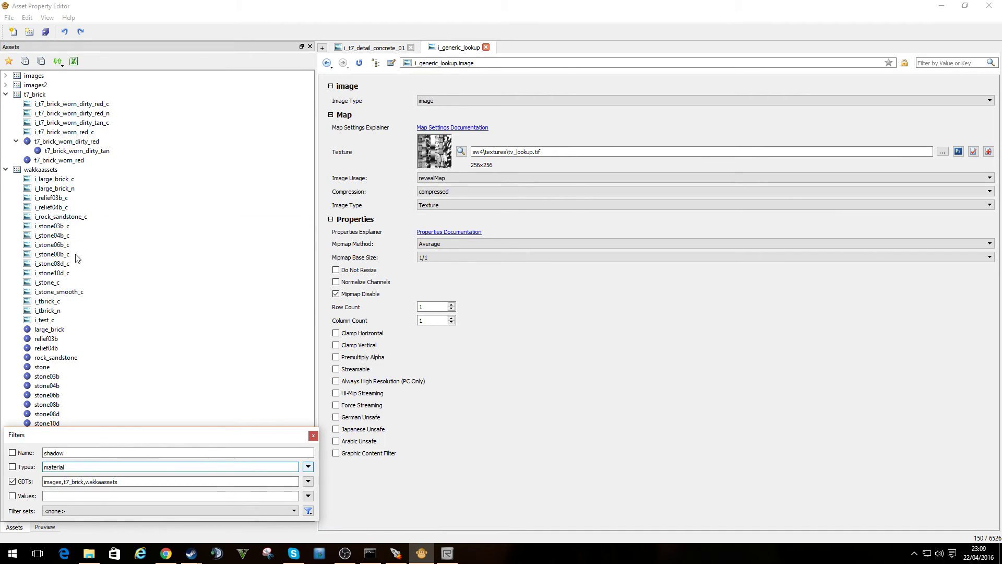
click(38, 170)
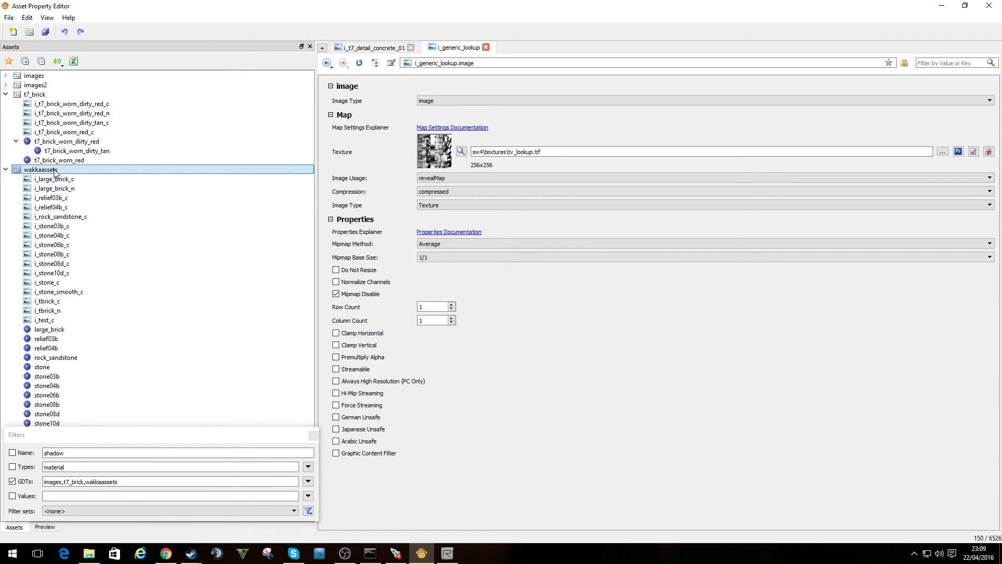
right_click(56, 172)
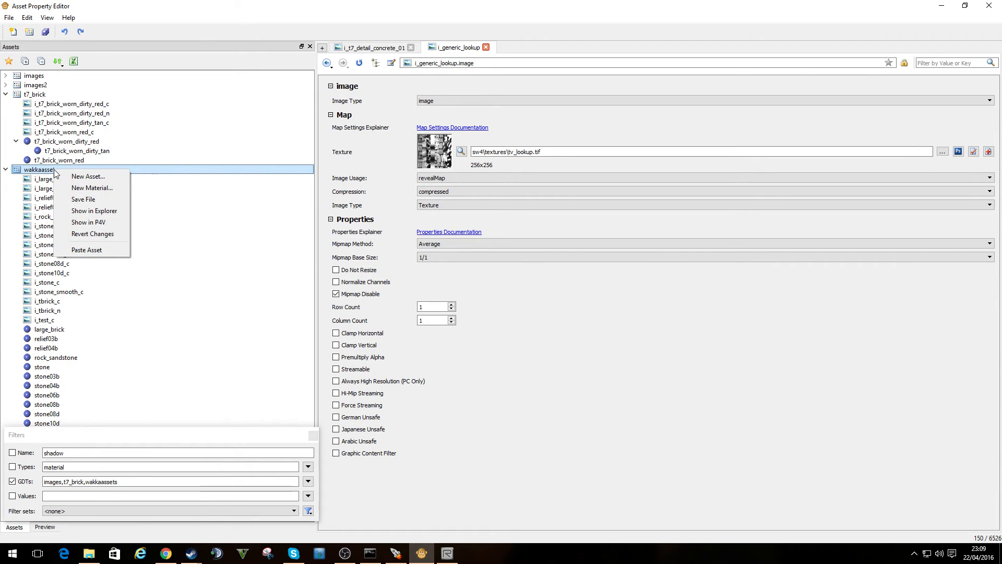
Create a new material named test2 in wakkaassets with material type lit_detail
click(104, 190)
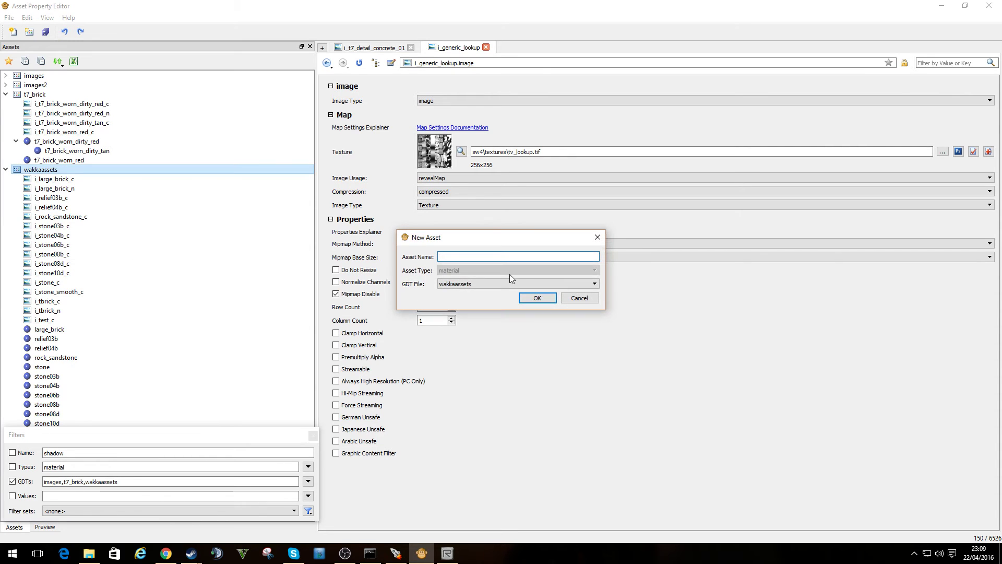
text(test2)
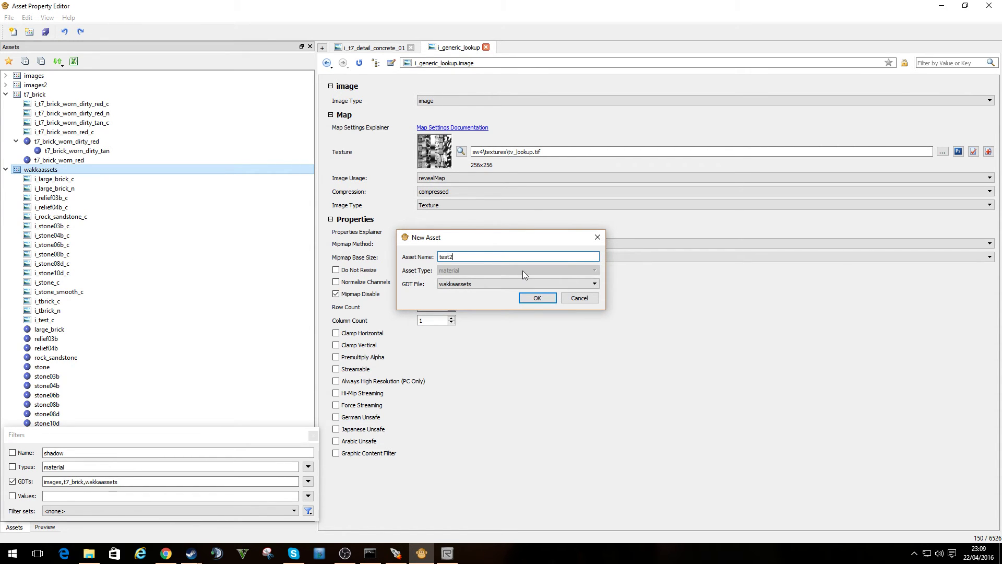
key(Return)
click(452, 114)
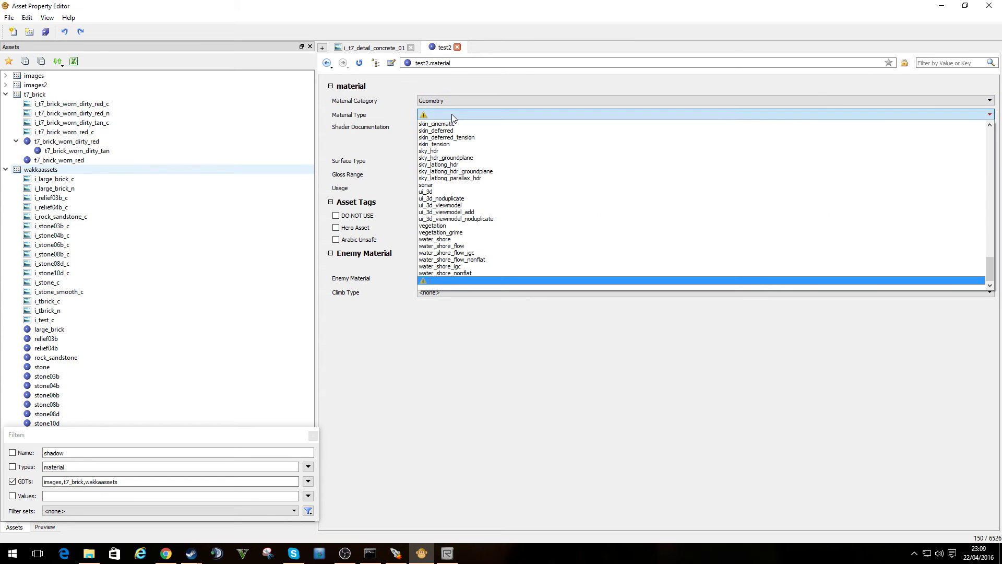
key(l)
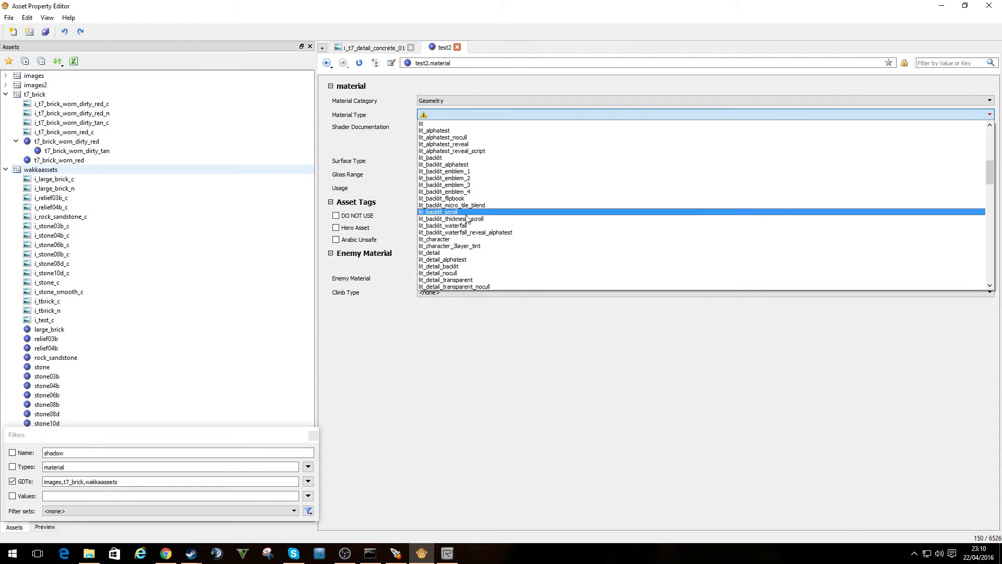
click(459, 253)
Set test2's surface type and gloss range to metal and usage to roof, and tick Gloss Corrected
scroll(918, 224, up, 5)
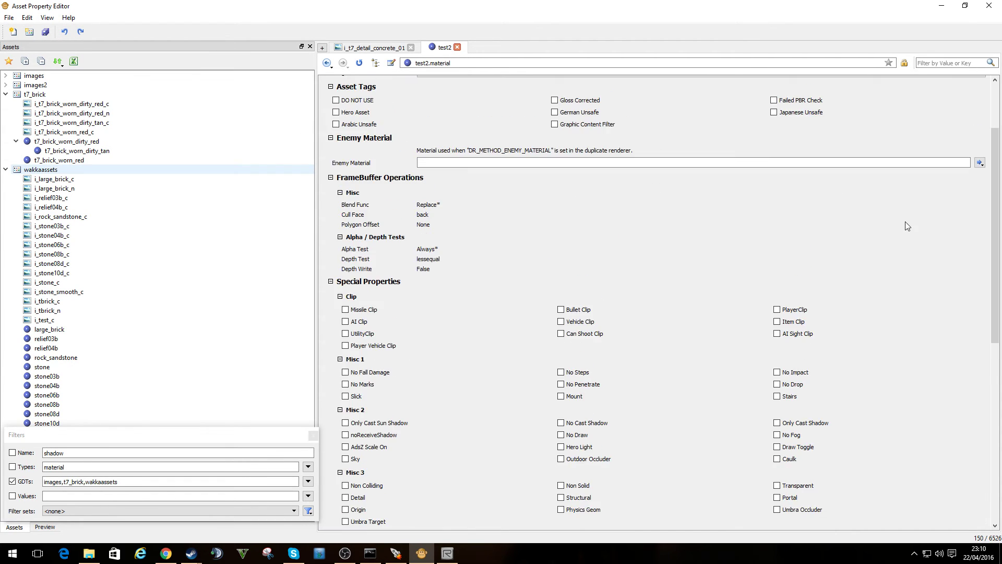
click(438, 136)
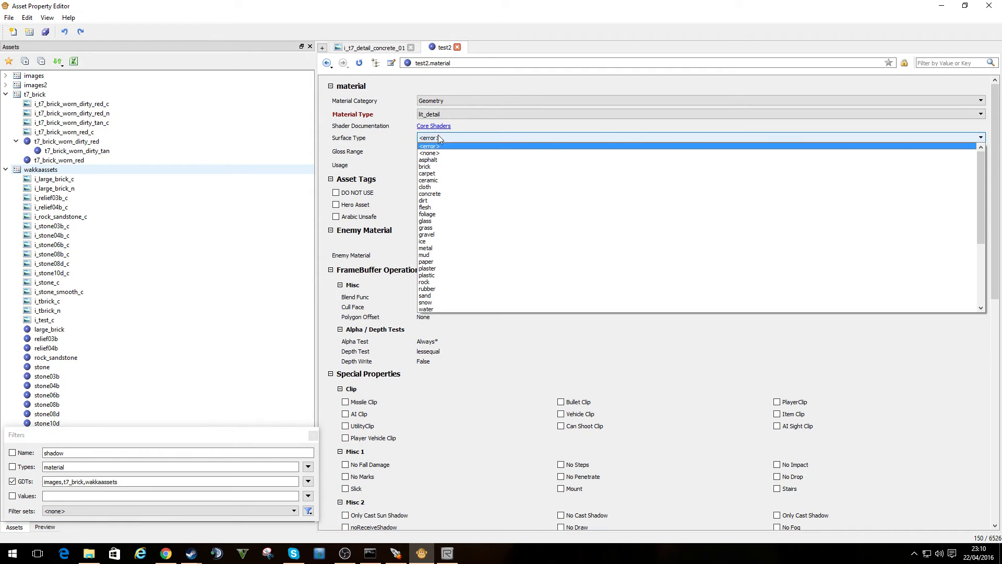
click(436, 245)
click(440, 151)
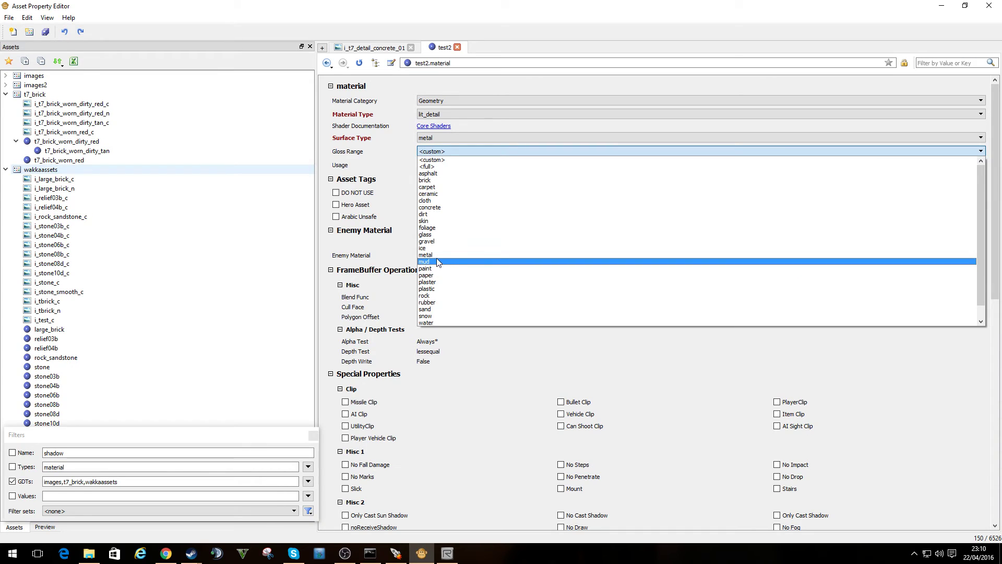
click(436, 255)
click(459, 165)
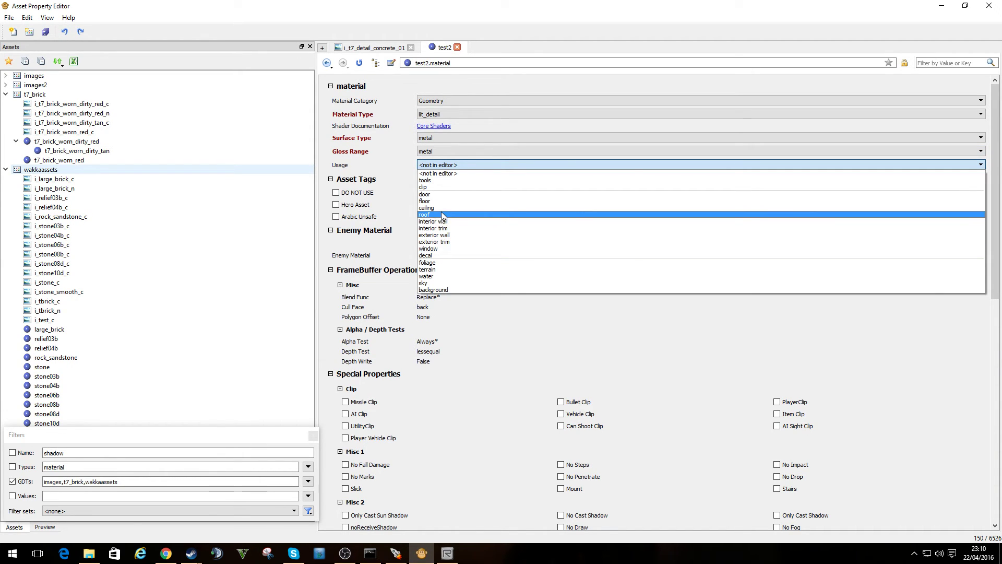
click(516, 214)
click(582, 196)
scroll(484, 280, down, 2)
scroll(486, 255, up, 2)
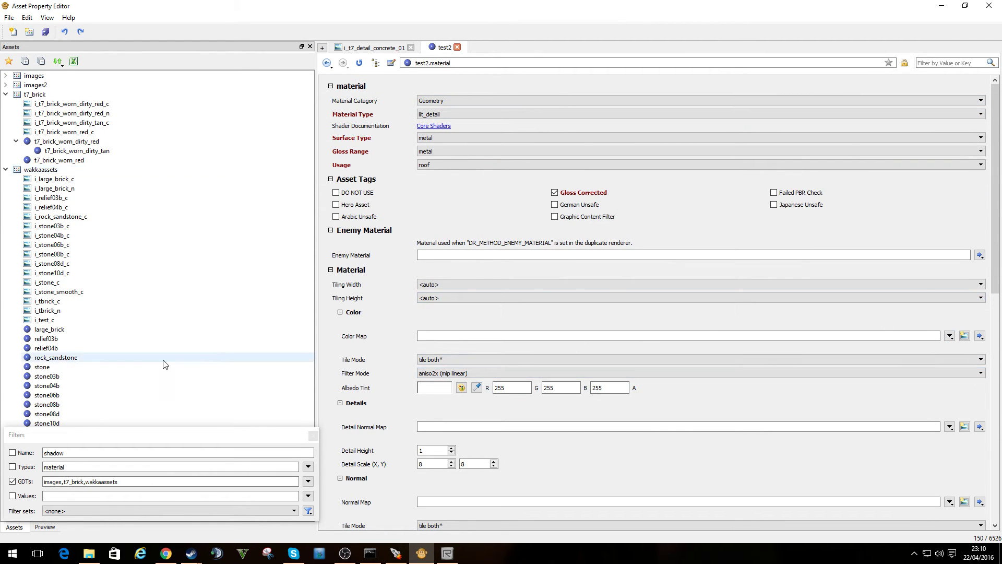
Review the large_brick material and its i_large_brick_c colour image, then switch to SSBump Generator
click(57, 329)
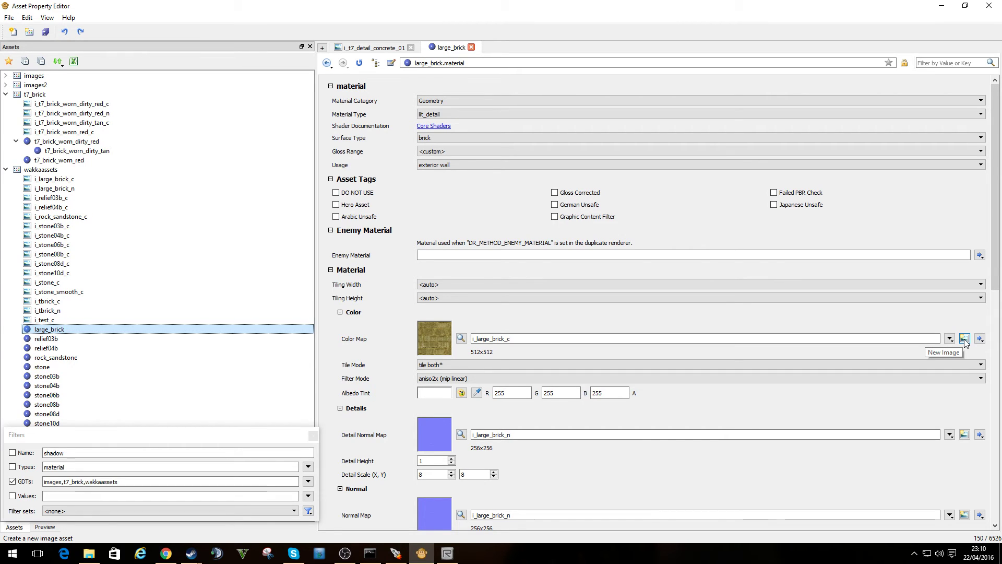
click(76, 181)
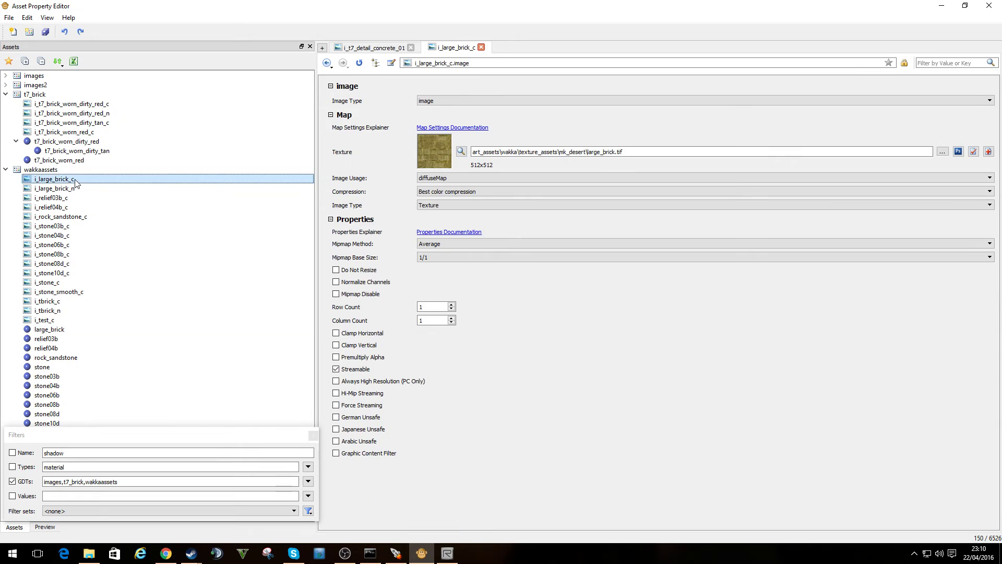
click(67, 330)
scroll(513, 365, down, 3)
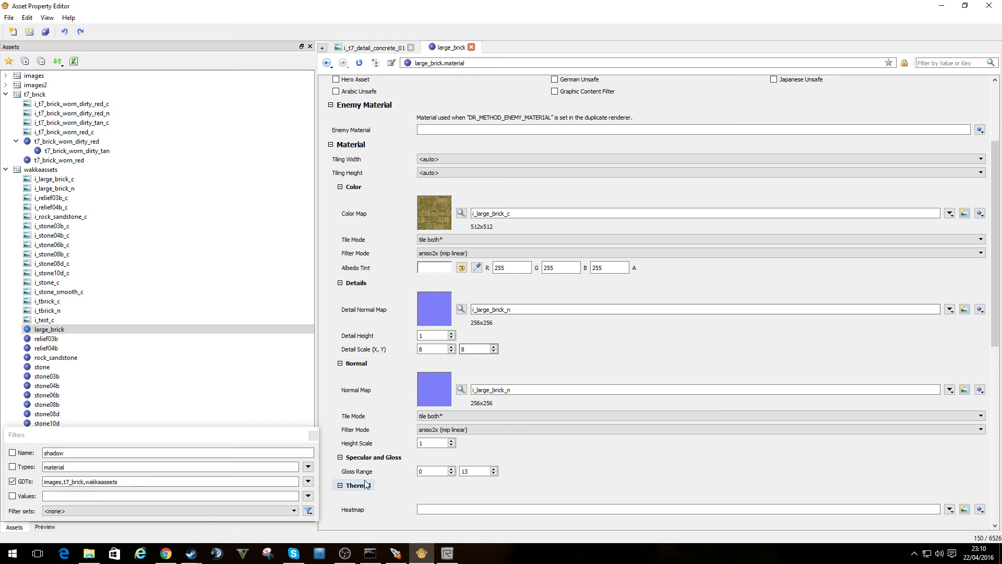
click(320, 554)
View SSBump Generator's About box, then load relief03b.tif into its image list
click(469, 153)
click(478, 177)
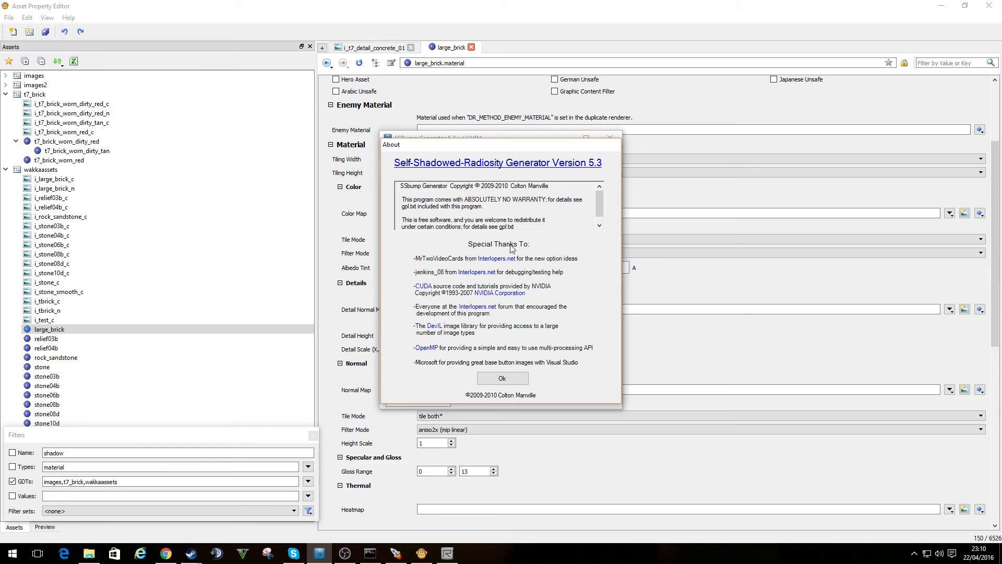
click(509, 379)
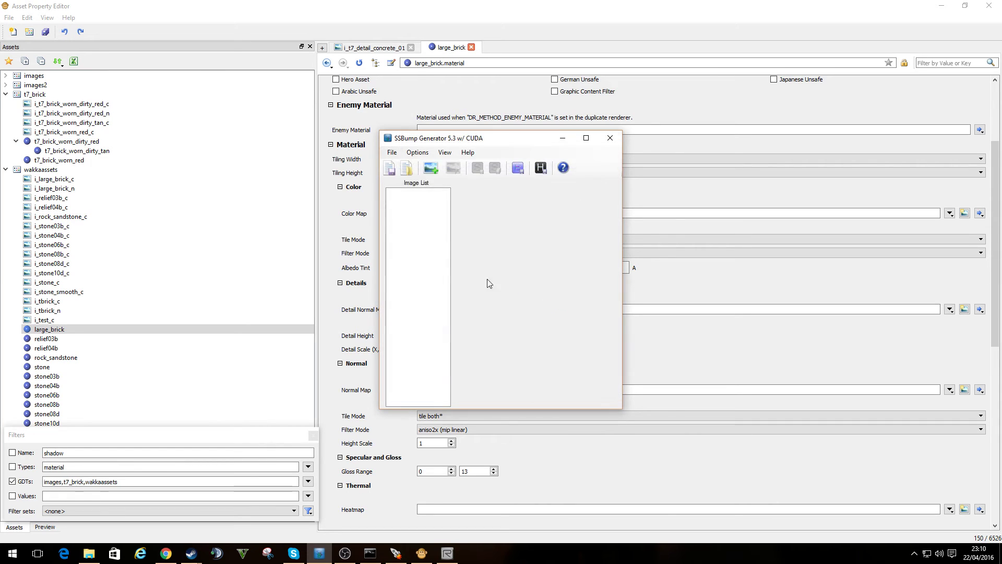
click(428, 172)
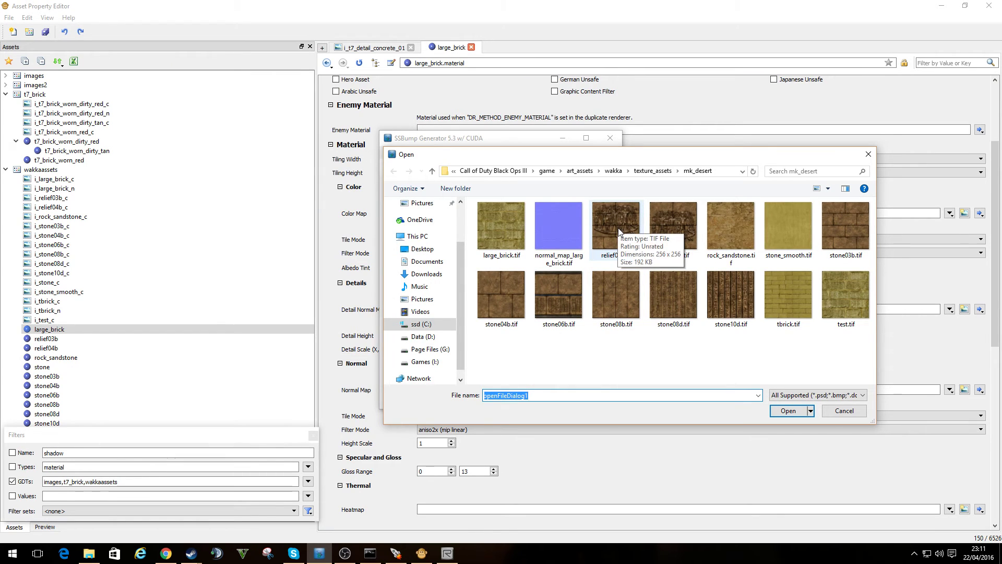
double_click(617, 230)
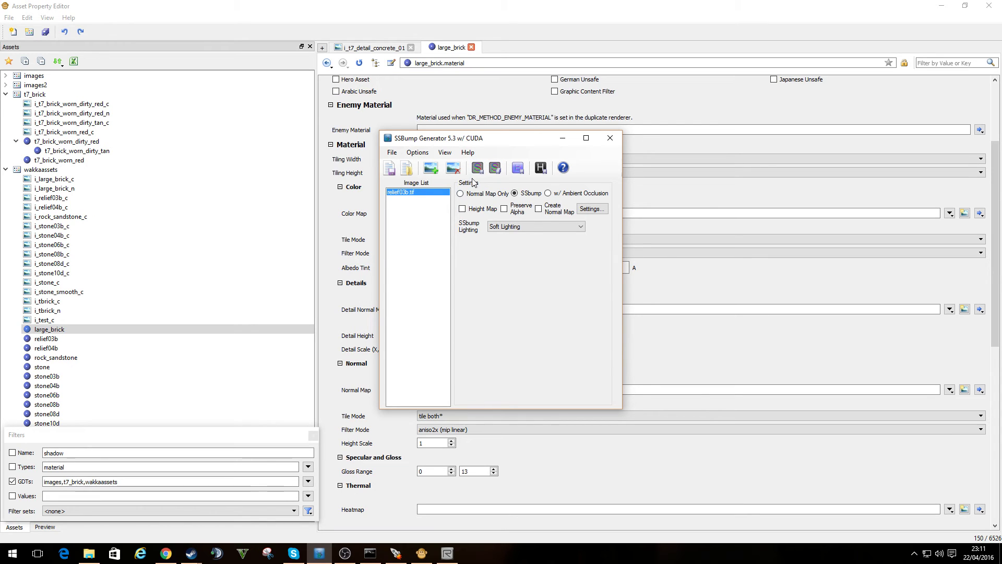
Generate a normal map from relief03b.tif using the Default layer preset
click(516, 168)
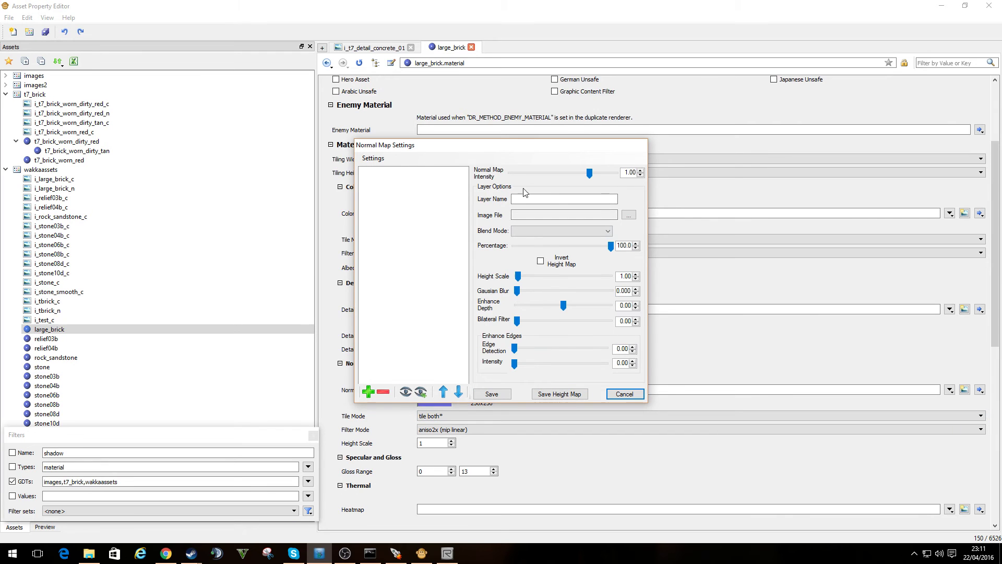
click(629, 214)
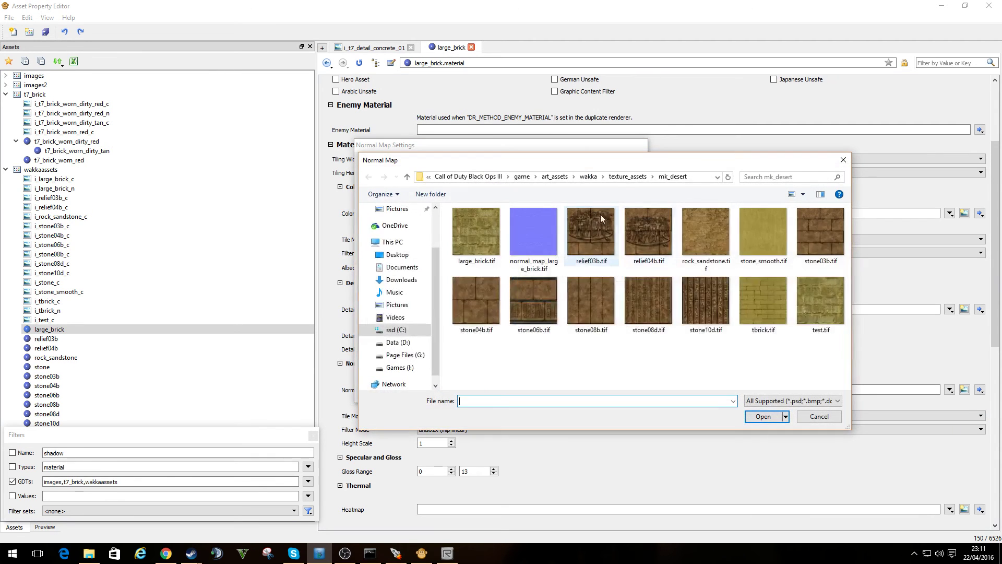
click(586, 238)
double_click(585, 238)
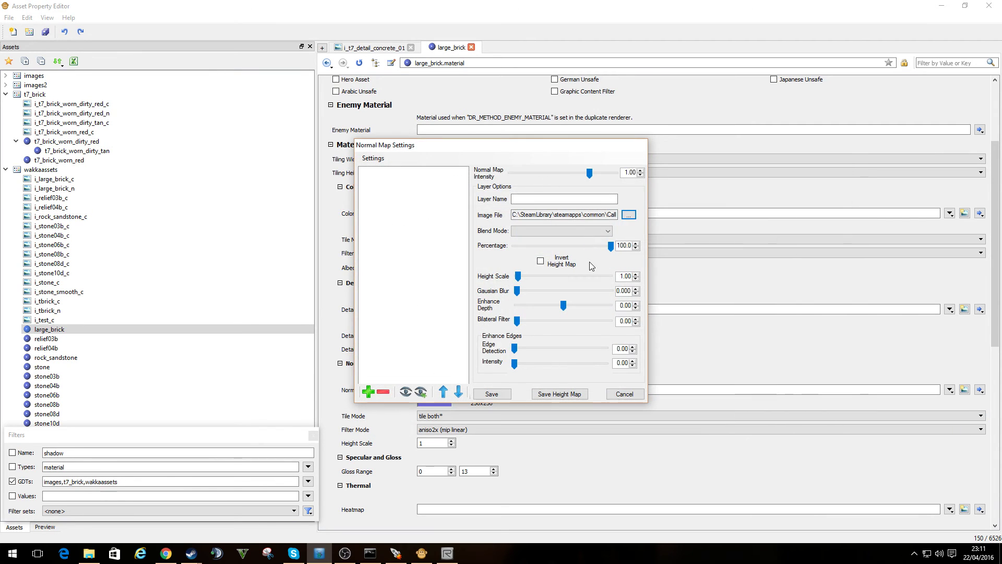
click(491, 394)
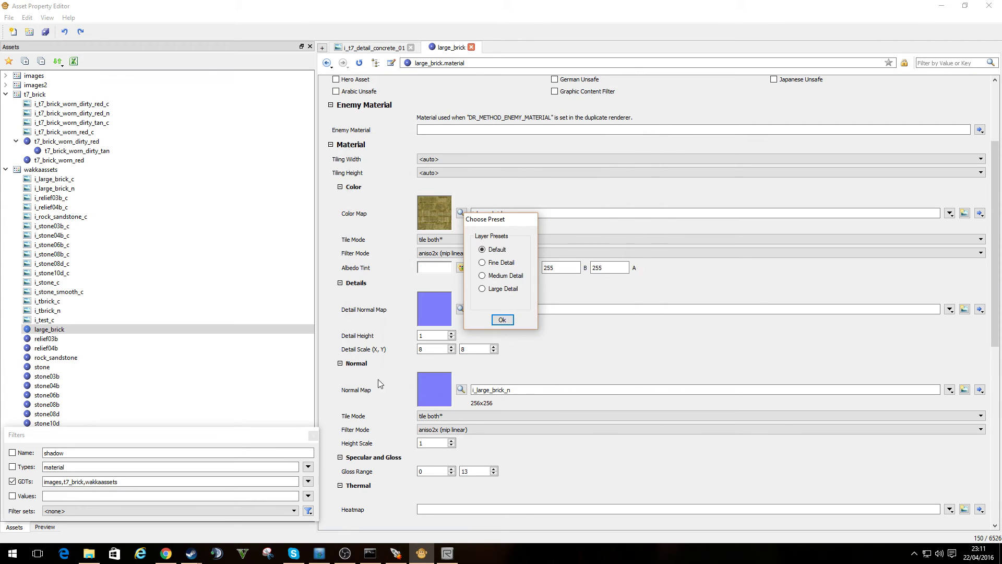
click(506, 318)
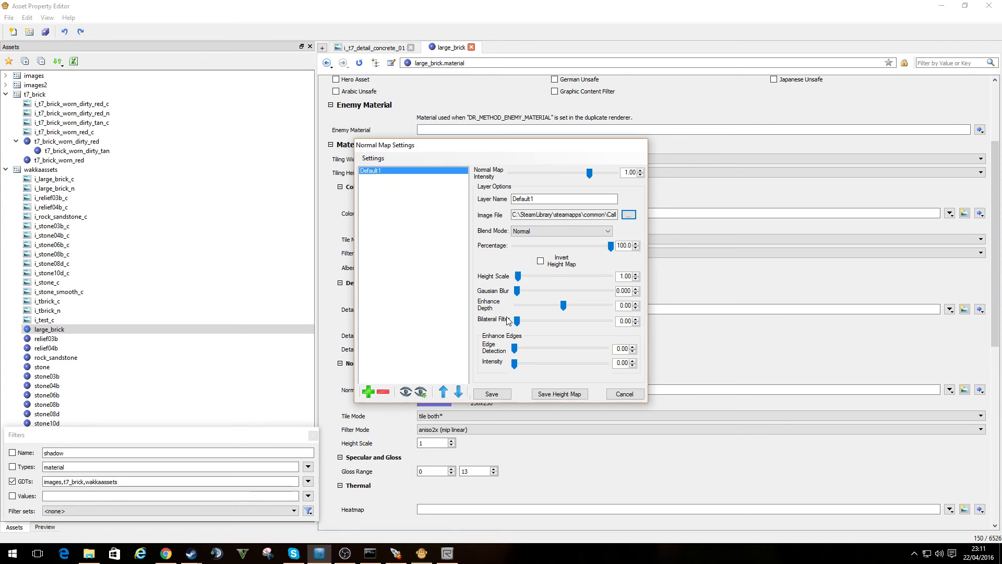
Save the normal map as normal_relief03b.tif in mk_desert and close SSBump Generator
click(492, 394)
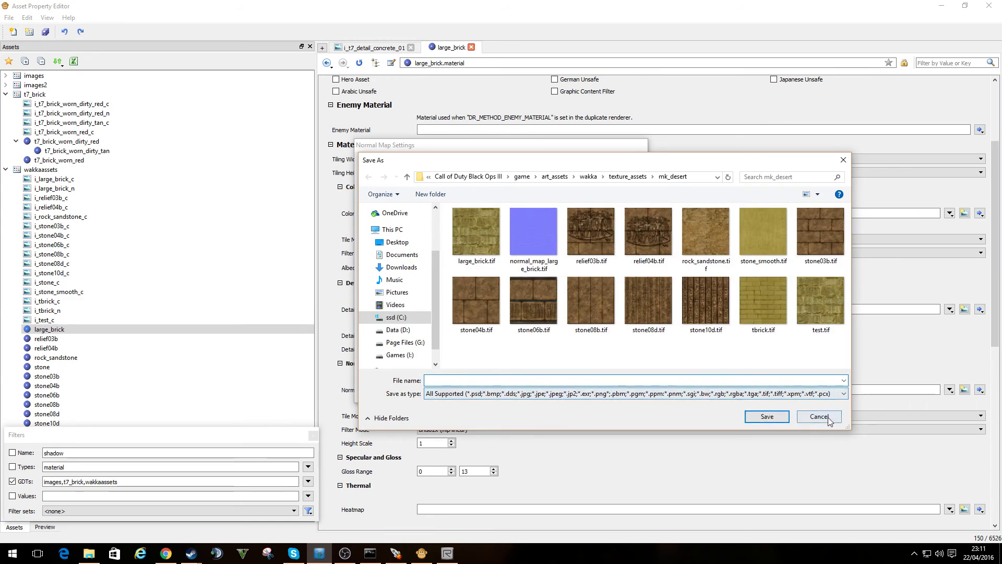
click(831, 416)
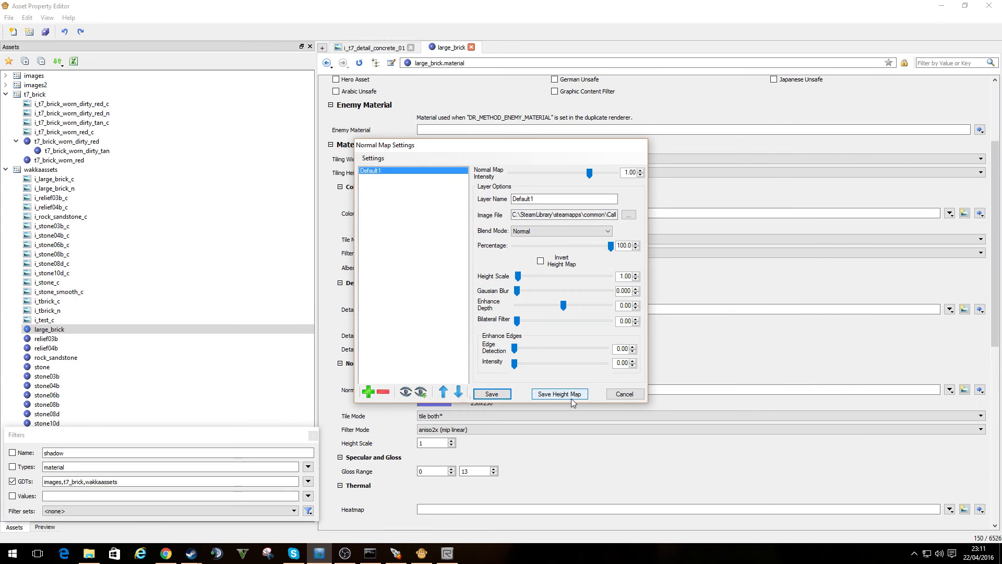
click(494, 396)
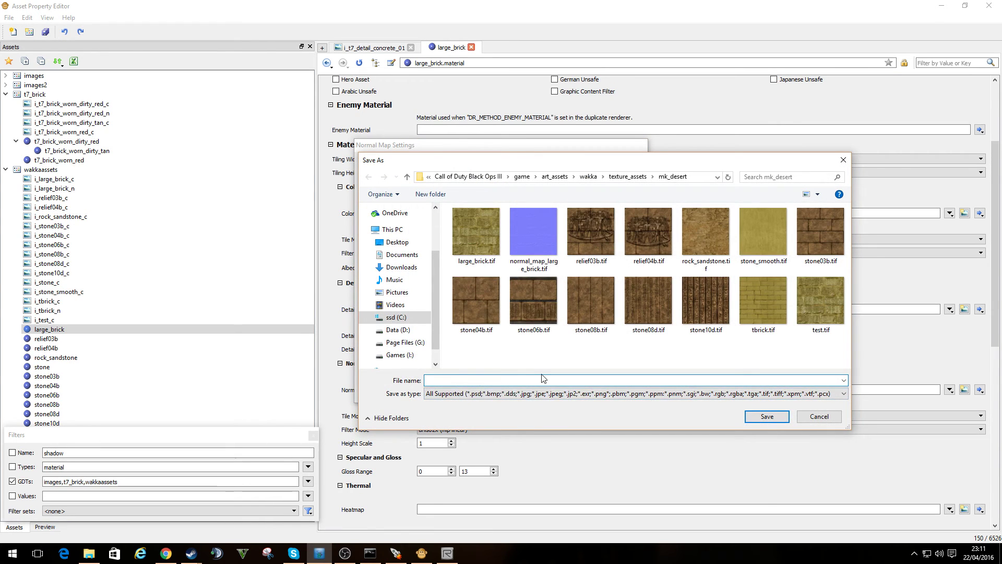
text(normal)
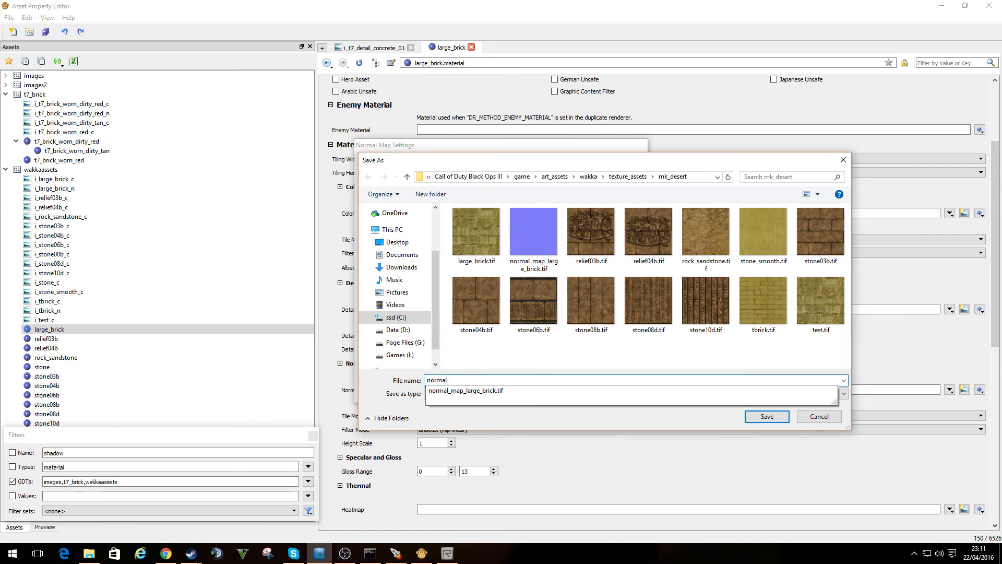
click(603, 243)
double_click(437, 380)
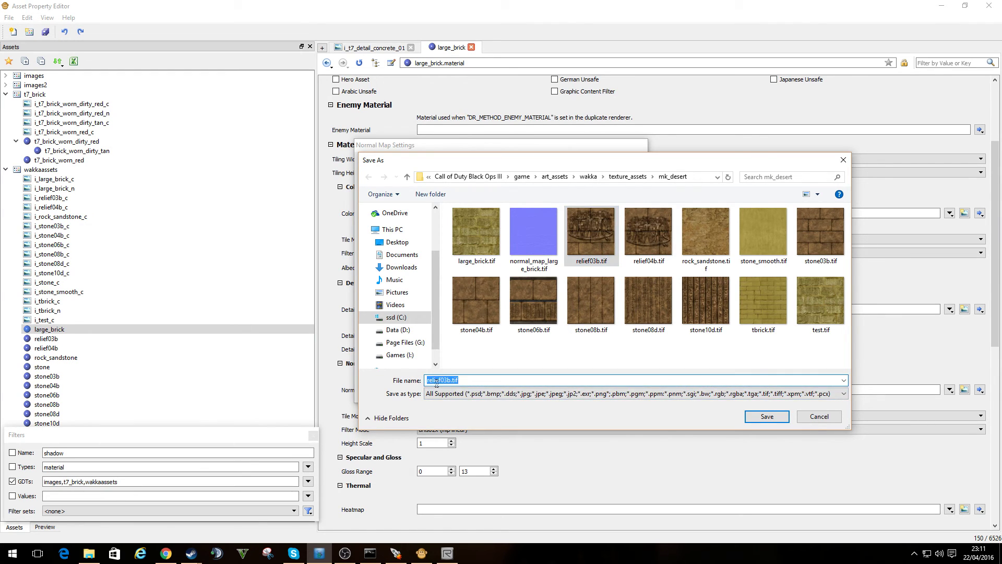
key(Home)
text(normal)
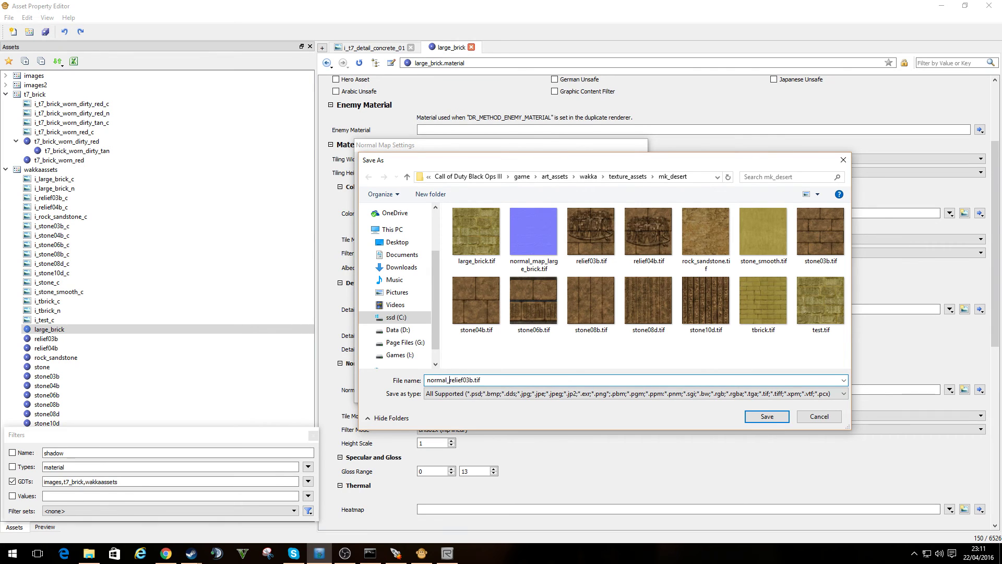
key(Return)
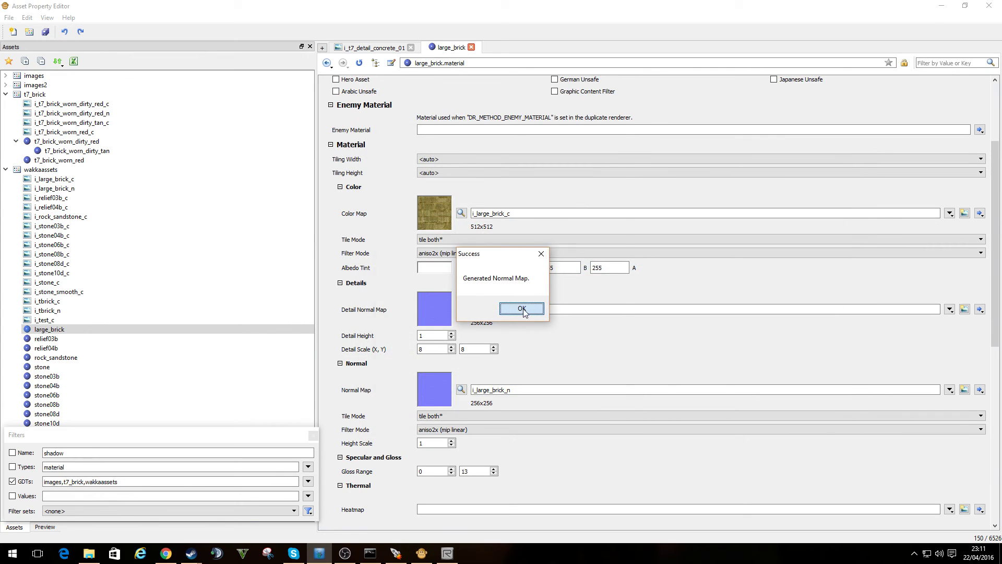
click(522, 309)
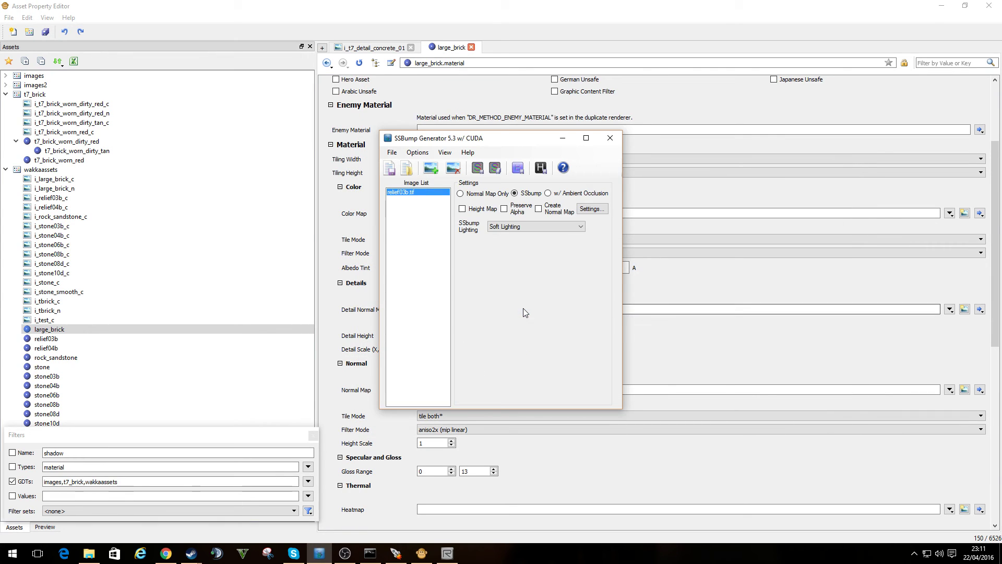
click(615, 137)
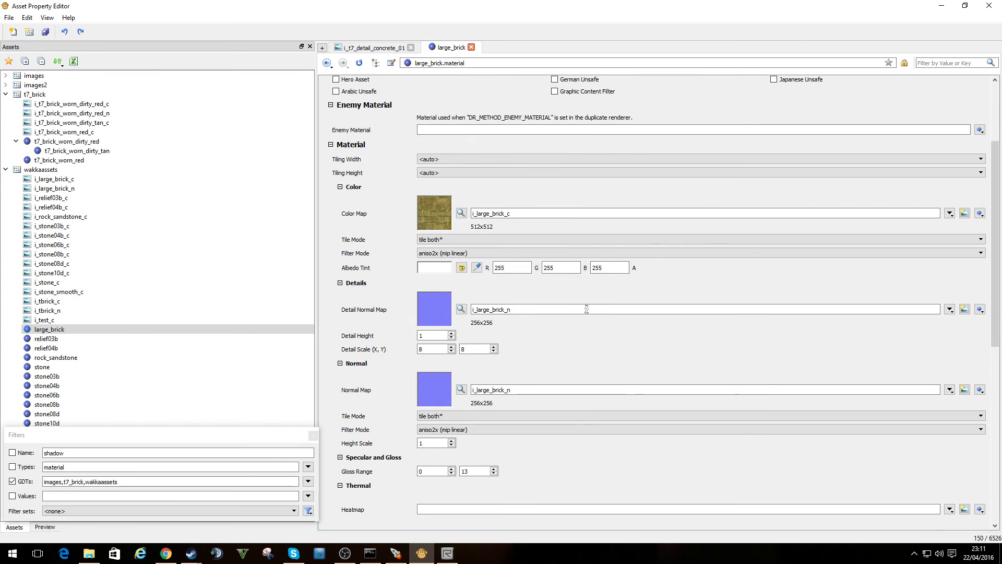
Create the i_relief03b_n normal-map image for relief03b using wakka\texture_assets\mk_desert\normal_relief03b.tif
click(65, 339)
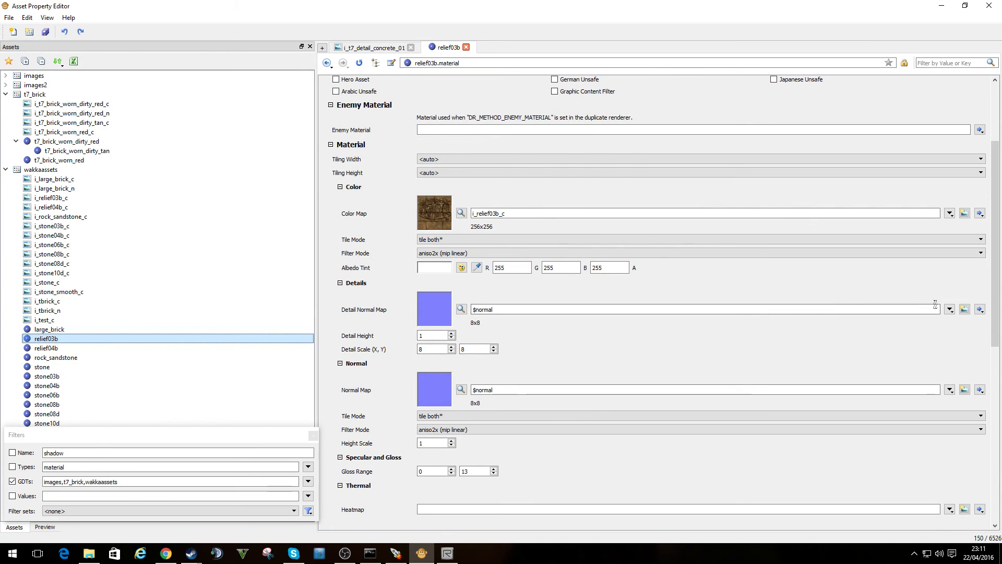
click(964, 390)
click(538, 298)
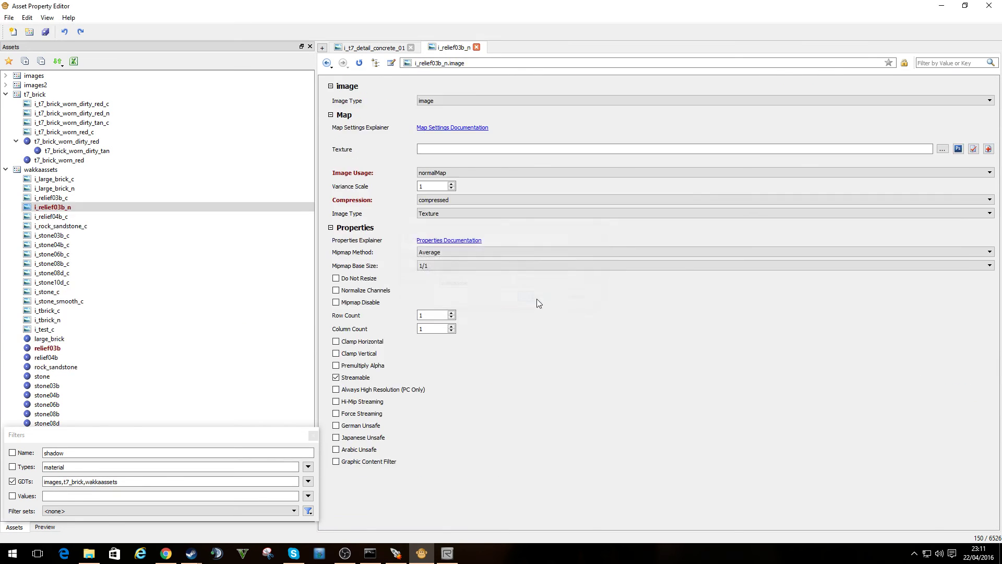
click(945, 150)
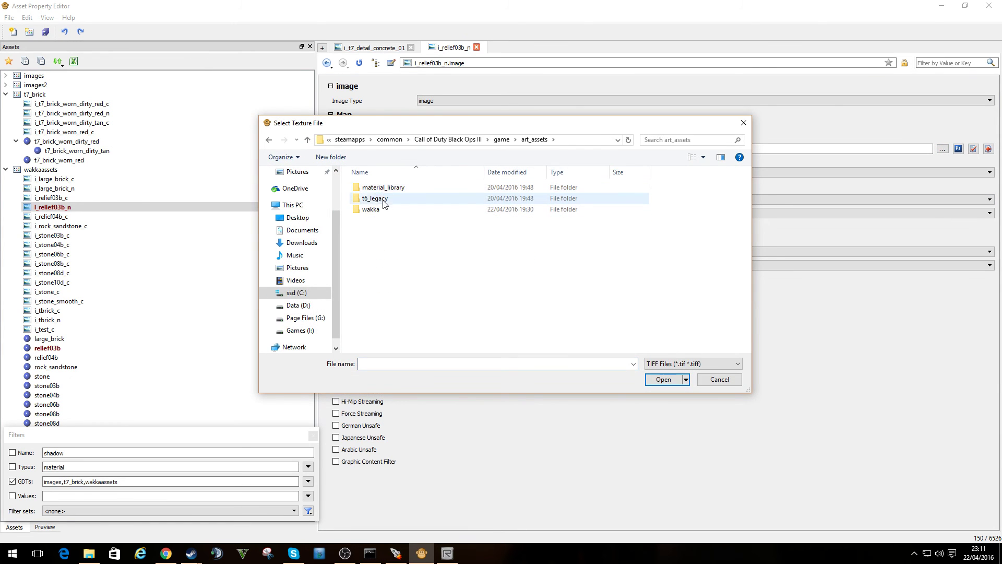
double_click(372, 210)
double_click(387, 190)
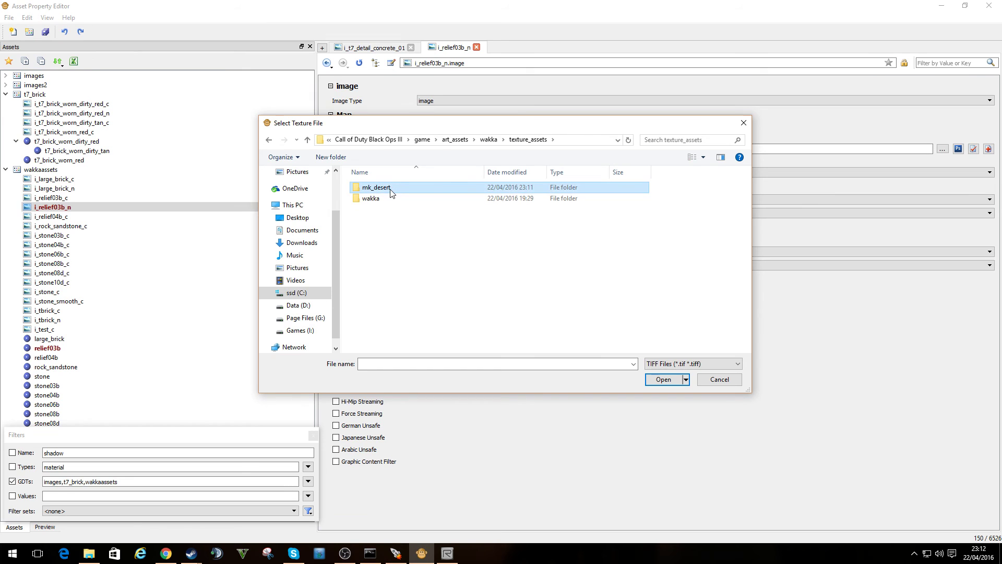
double_click(390, 189)
click(495, 189)
click(666, 380)
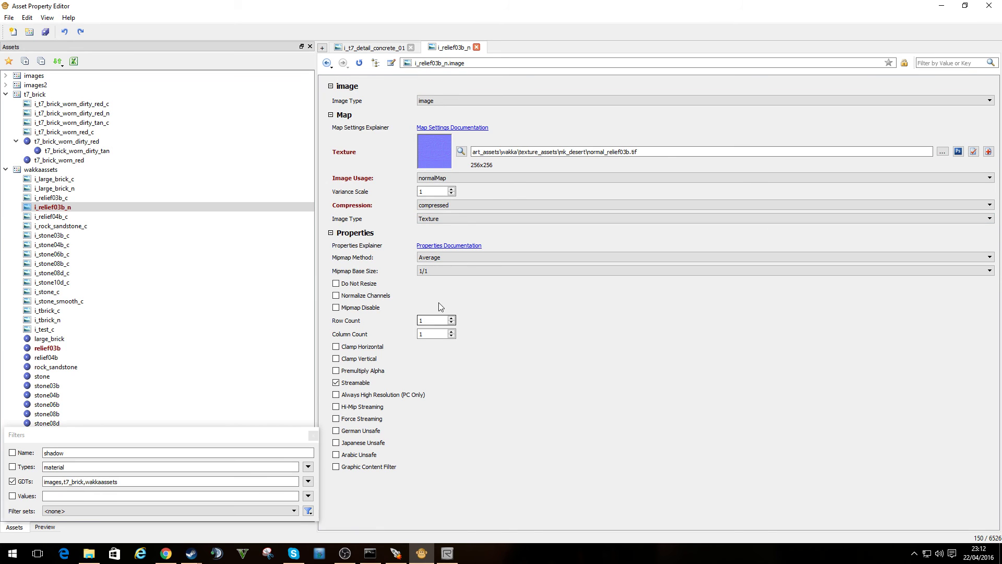
Save i_relief03b_n, confirm relief03b uses it as its normal map, and return to Radiant Black
click(46, 32)
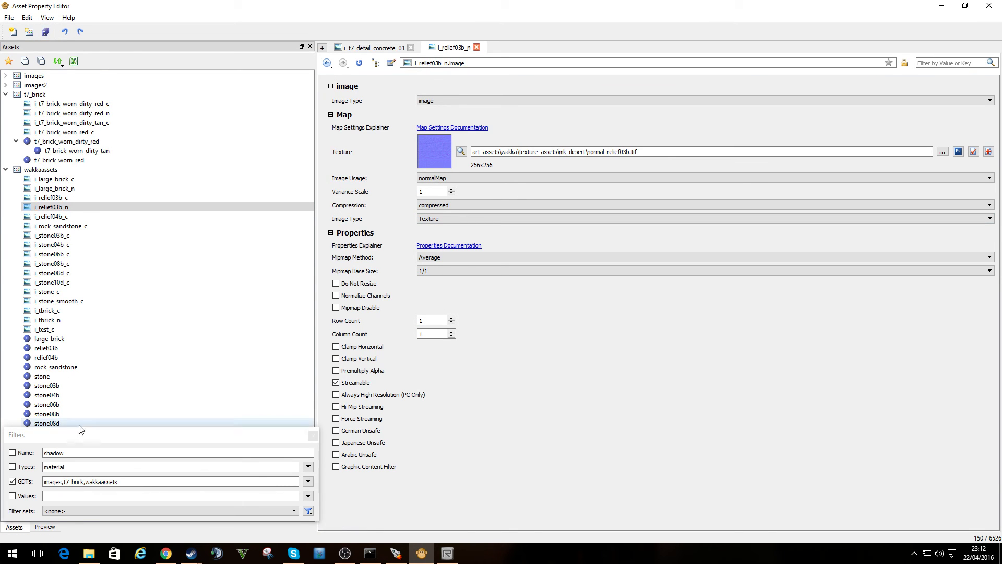
click(59, 349)
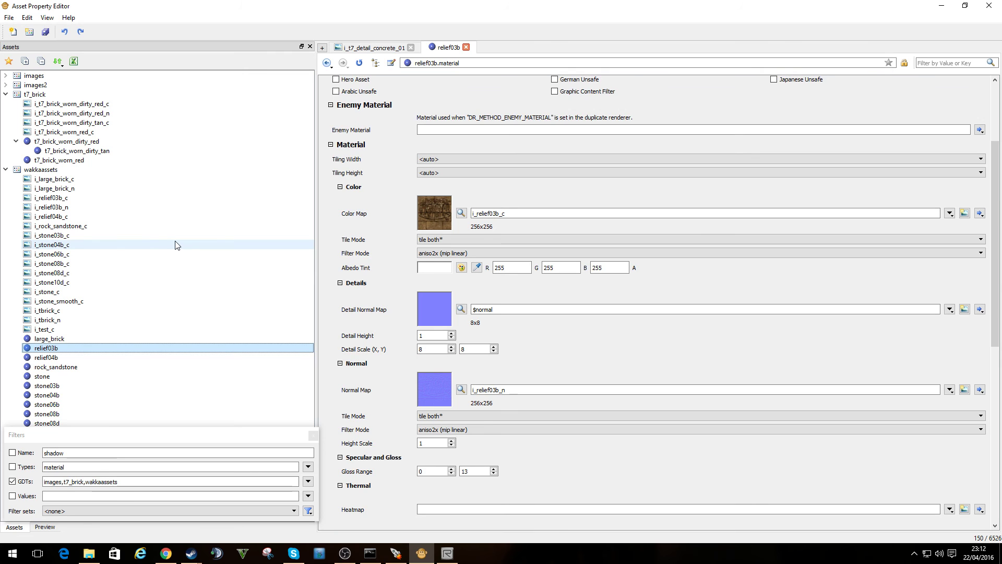
click(7, 94)
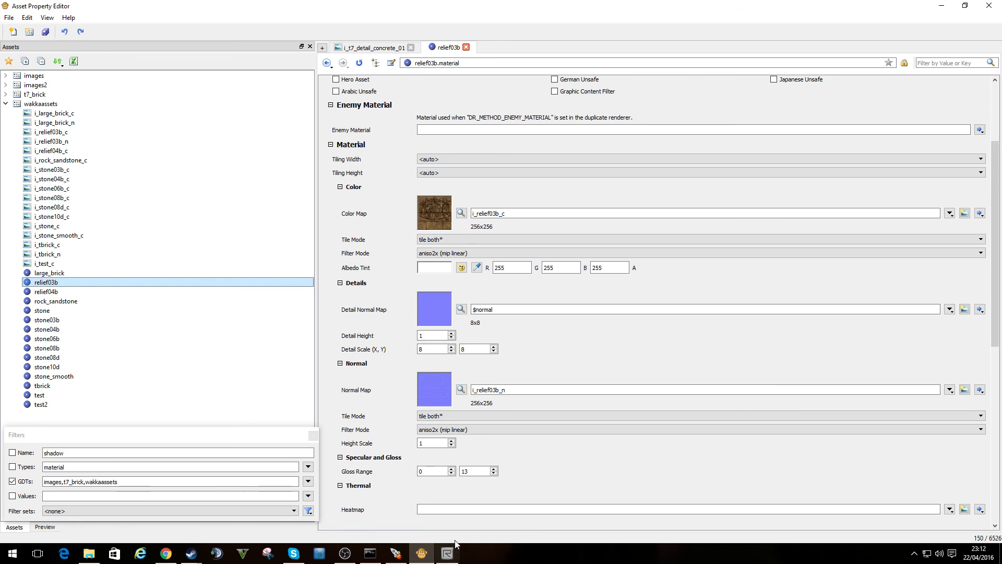
click(419, 555)
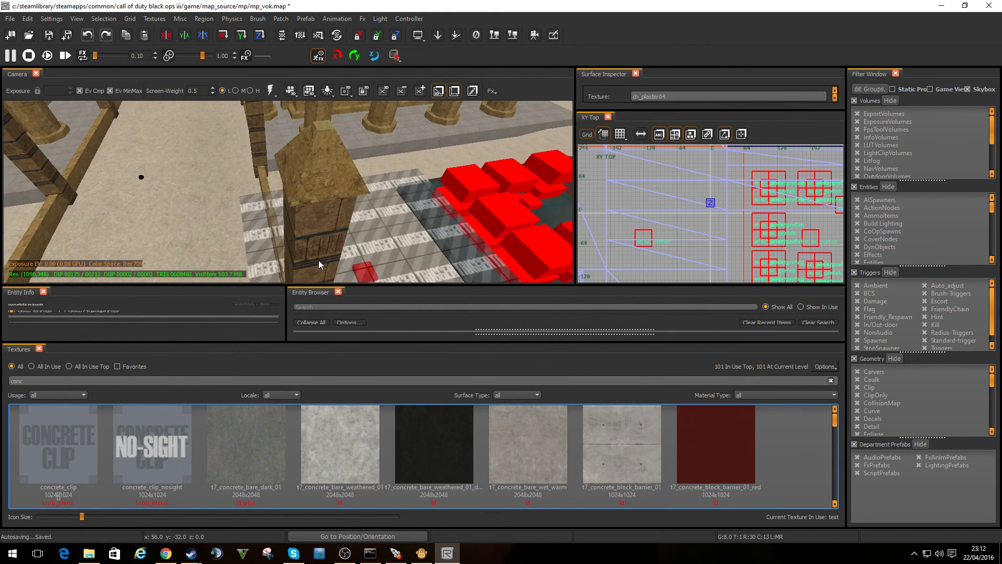
right_drag(318, 260, 336, 170)
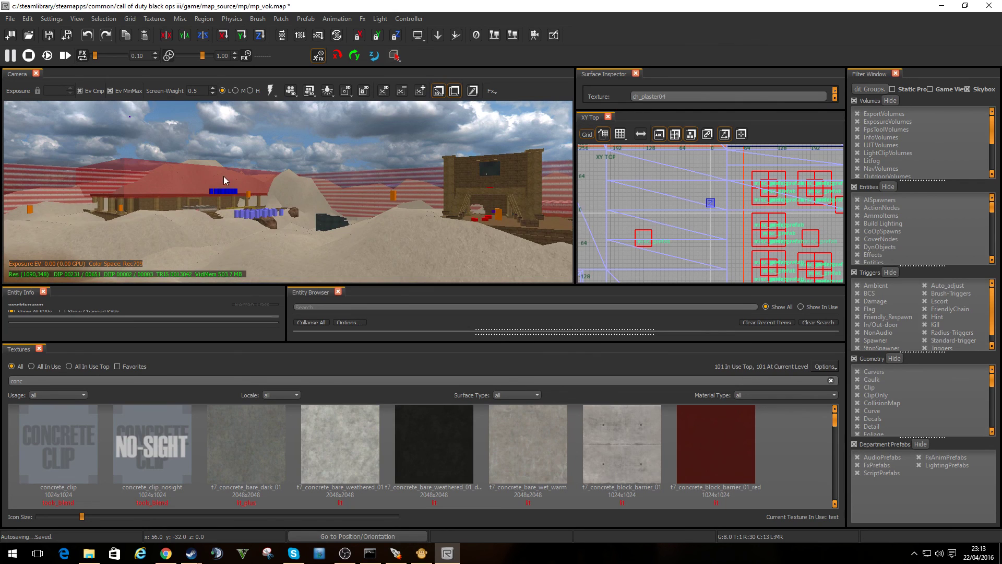
mouse_move(302, 218)
right_down()
mouse_move(298, 183)
mouse_move(432, 200)
mouse_move(389, 231)
mouse_move(372, 209)
mouse_move(404, 200)
mouse_move(314, 180)
mouse_move(315, 216)
right_up()
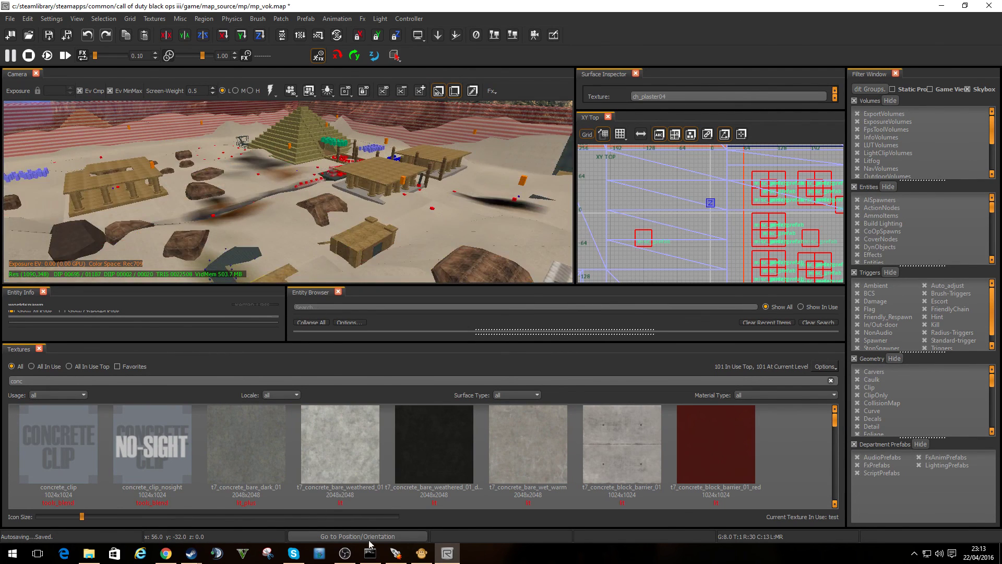
Bring the OBS Studio recording window in front of Radiant Black
click(344, 553)
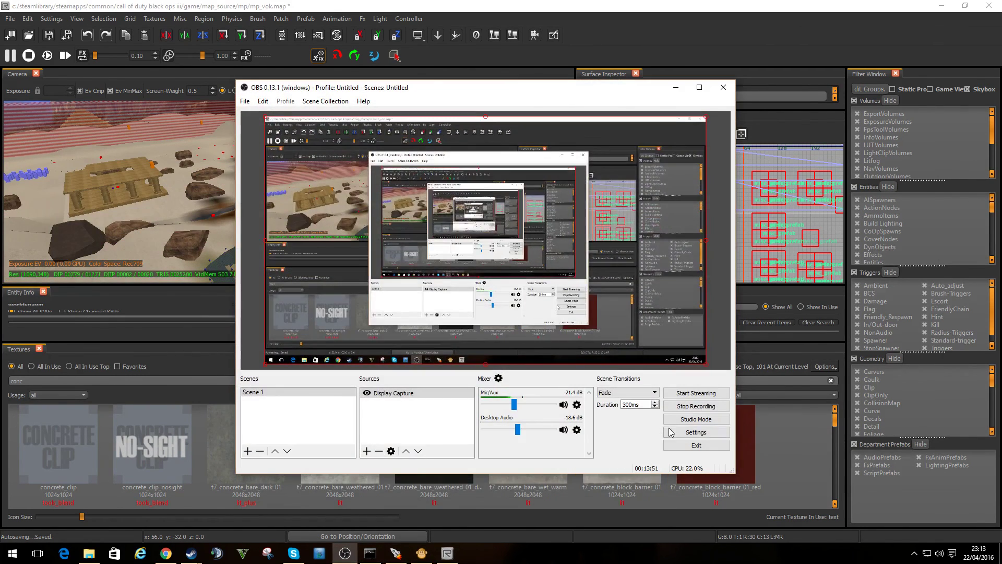